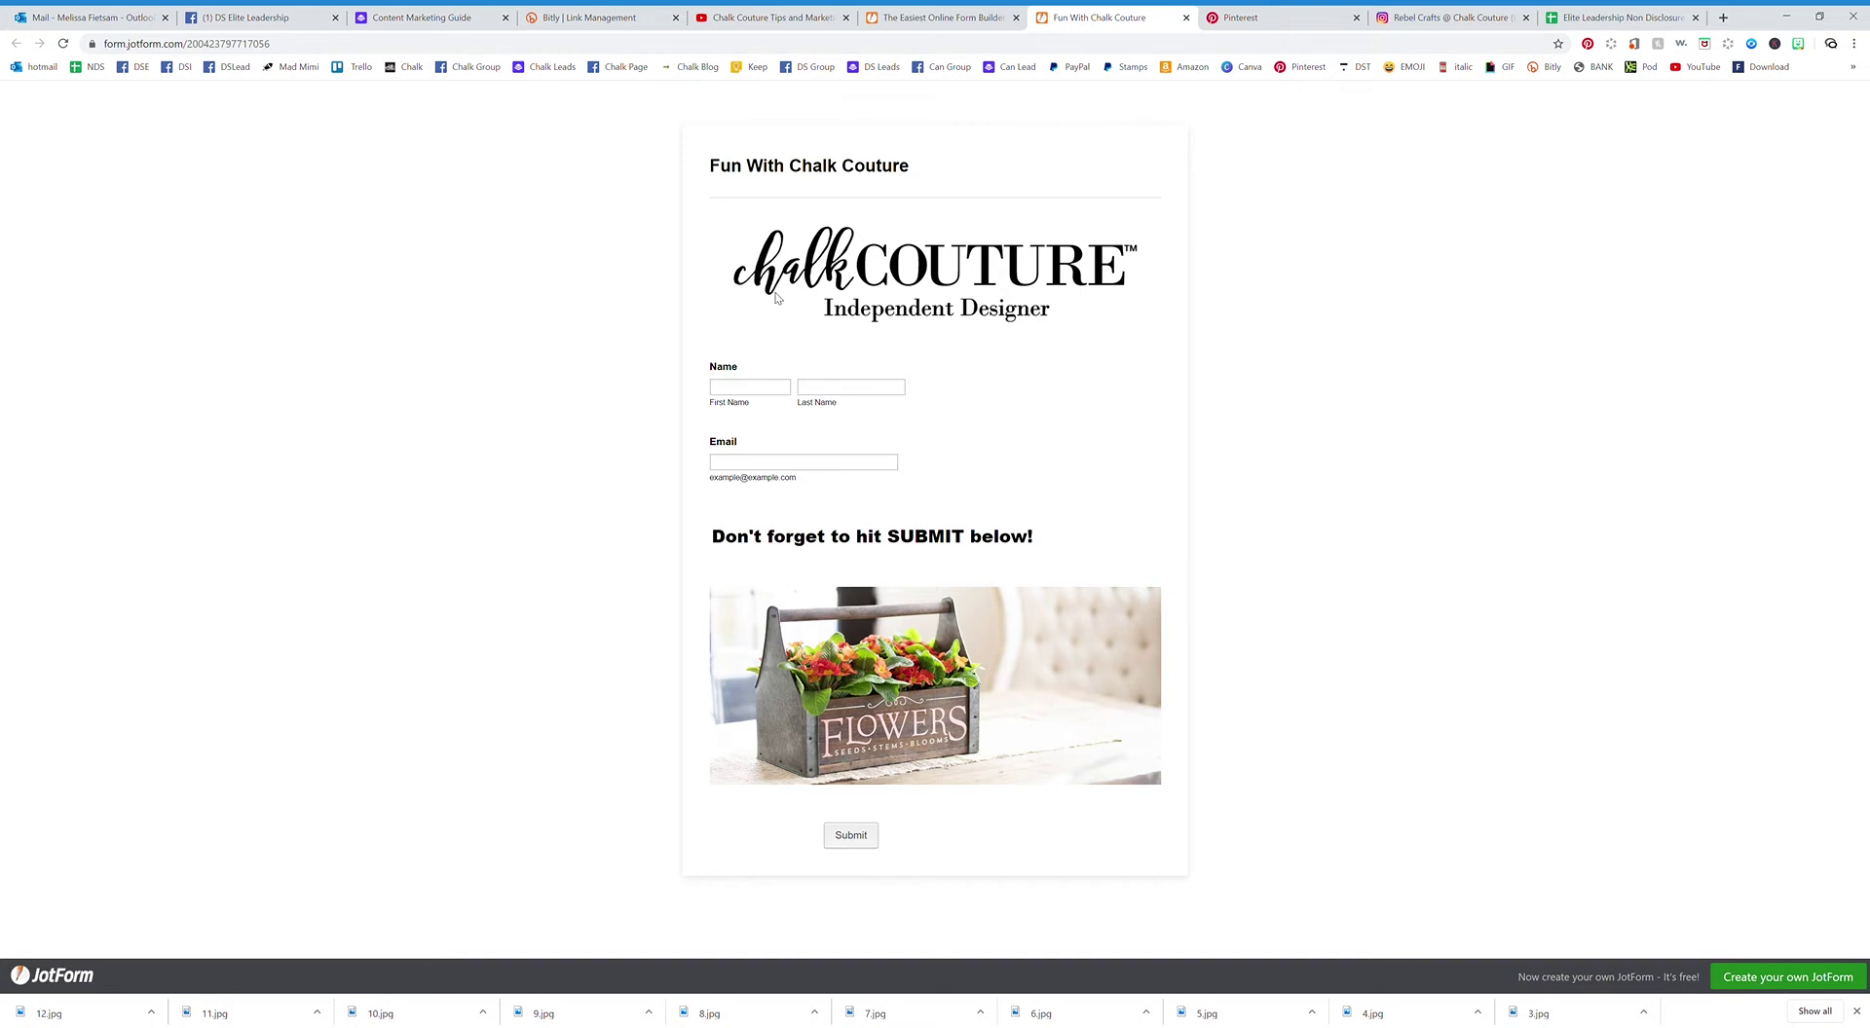
- Submit a test entry autofilled with a saved name and email, then check the Outlook auto-reply
{"action": "left_click", "coordinate": [792, 395]}
{"action": "left_click", "coordinate": [781, 429]}
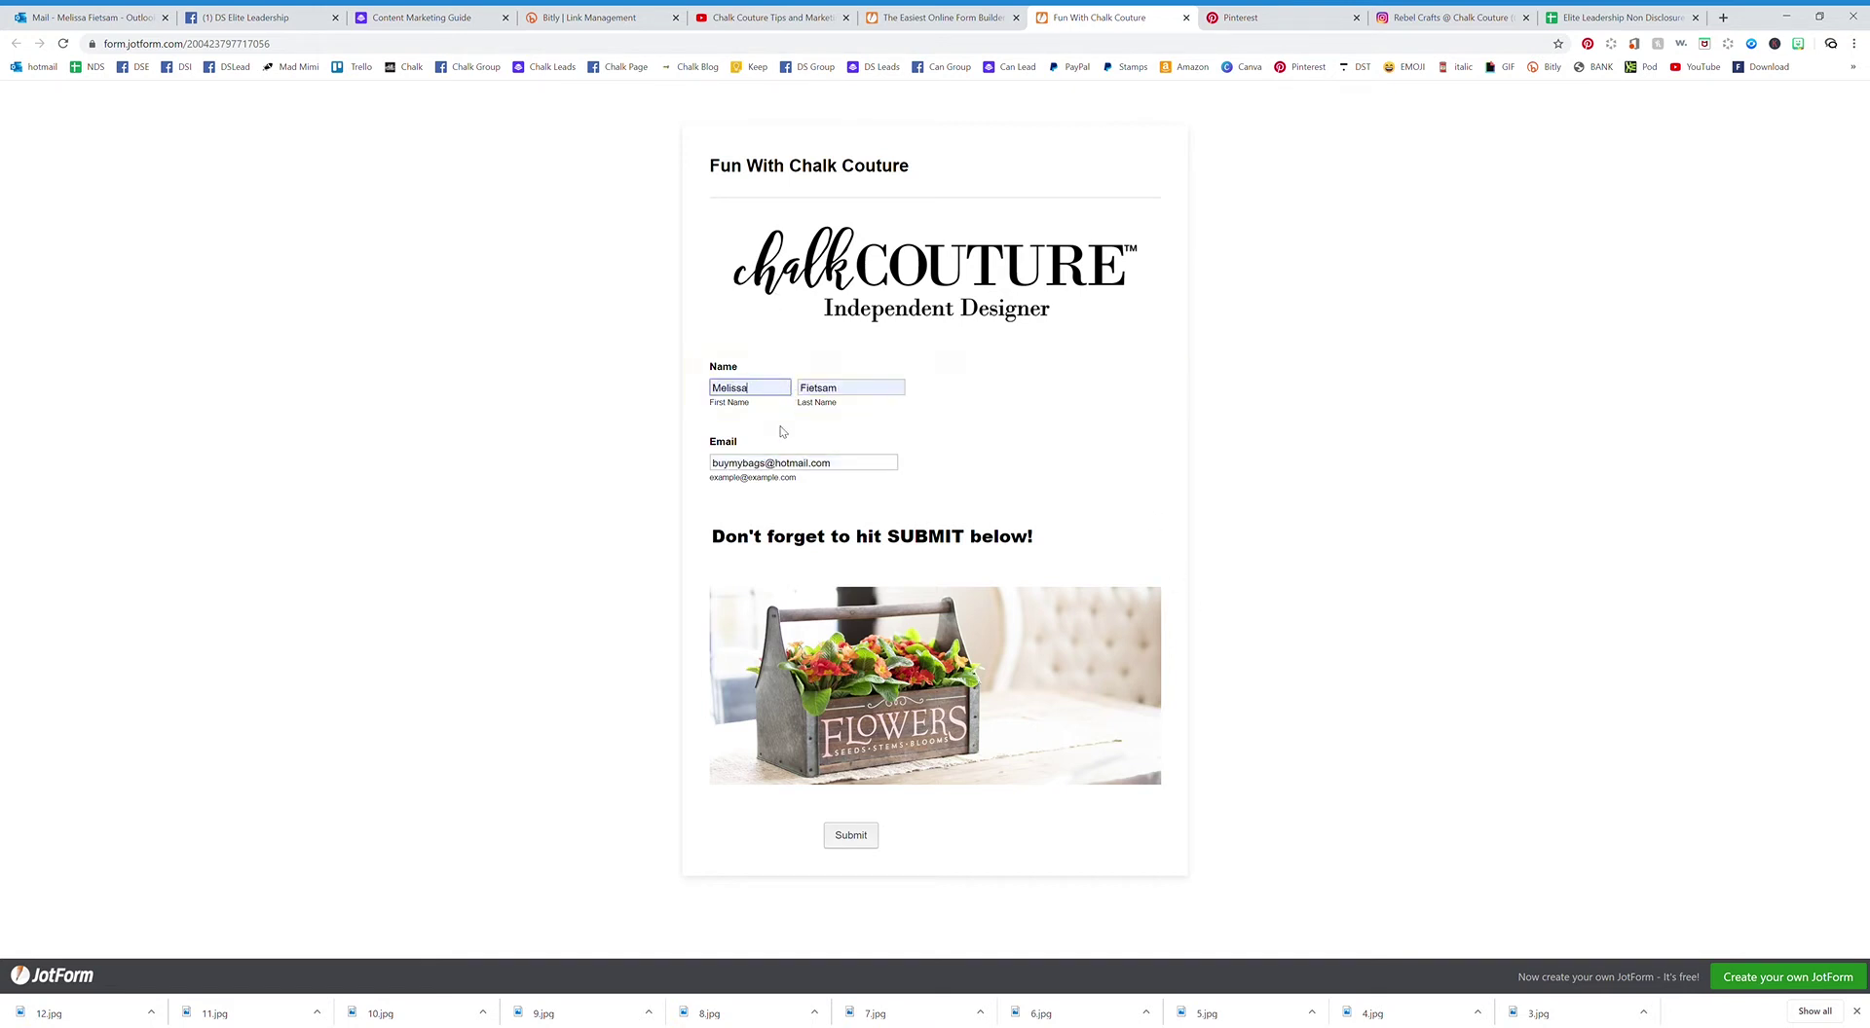
{"action": "left_click", "coordinate": [853, 841]}
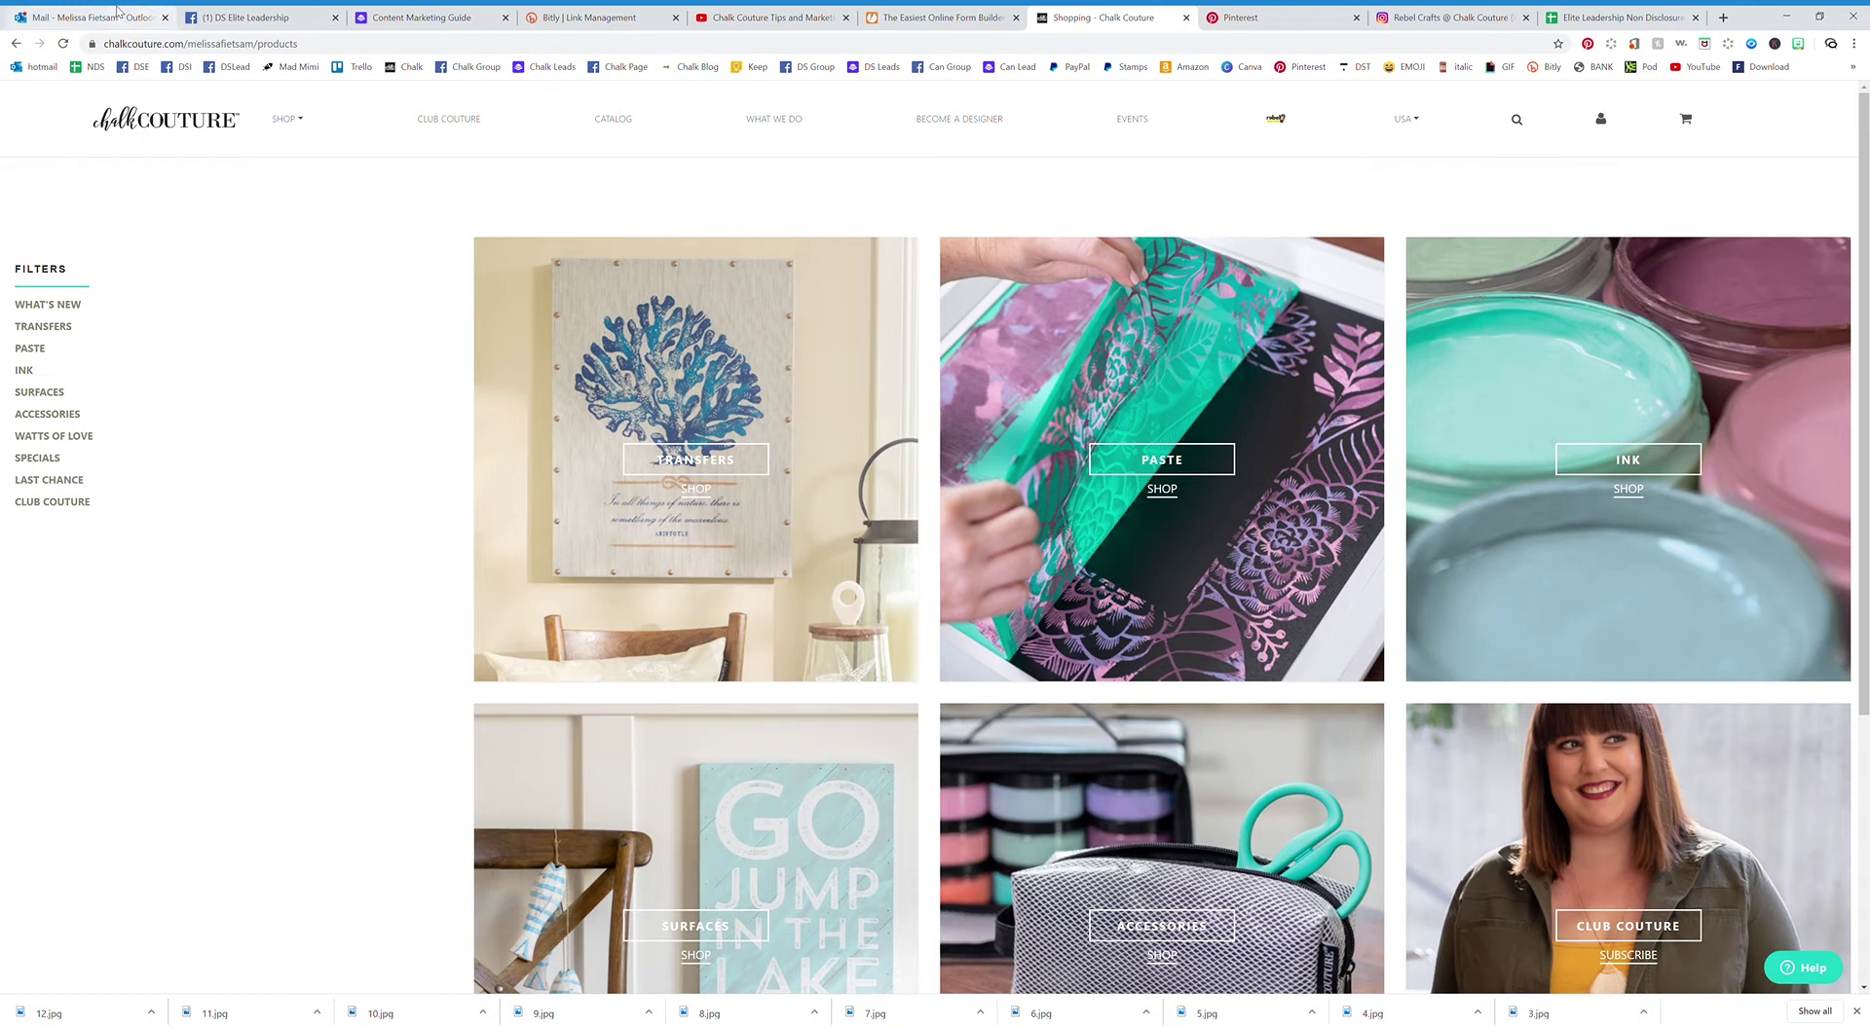
{"action": "left_click", "coordinate": [117, 12]}
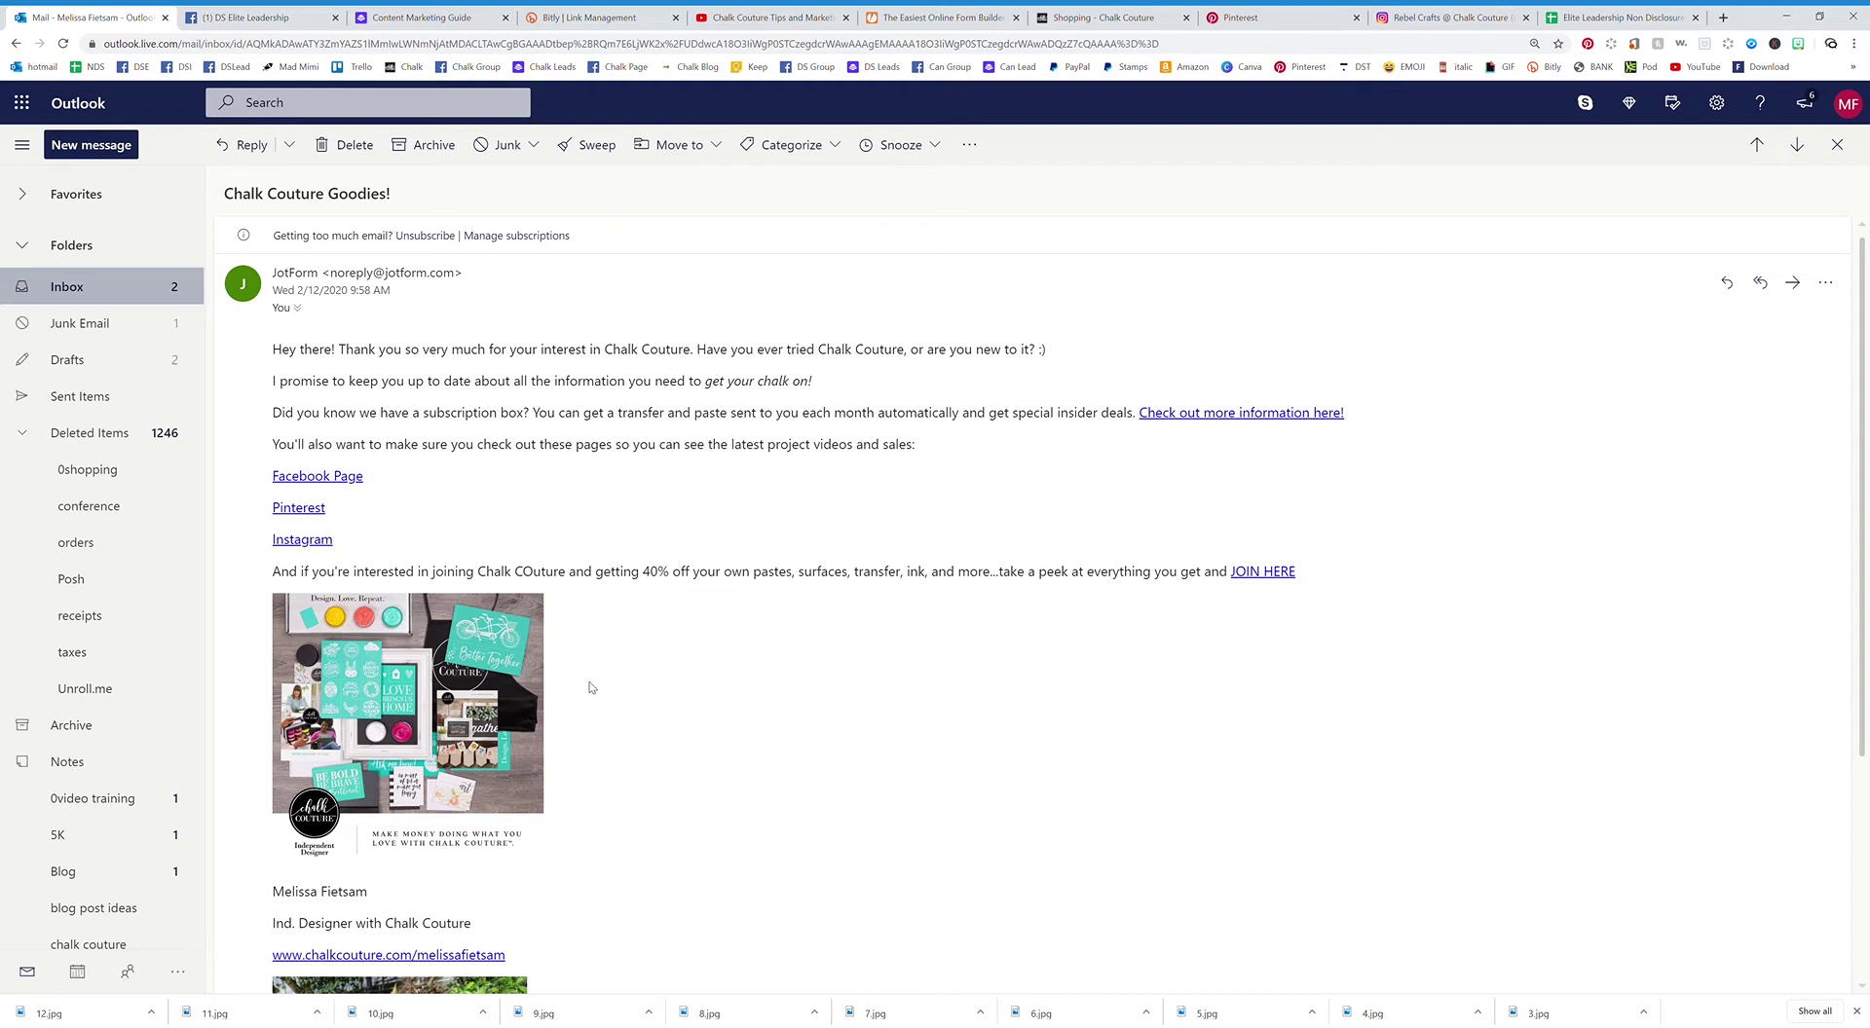
- Read the autoresponder email down to its signature photo, then return to the form's Publish page
{"action": "scroll", "coordinate": [588, 684], "scroll_direction": "down", "scroll_amount": 2}
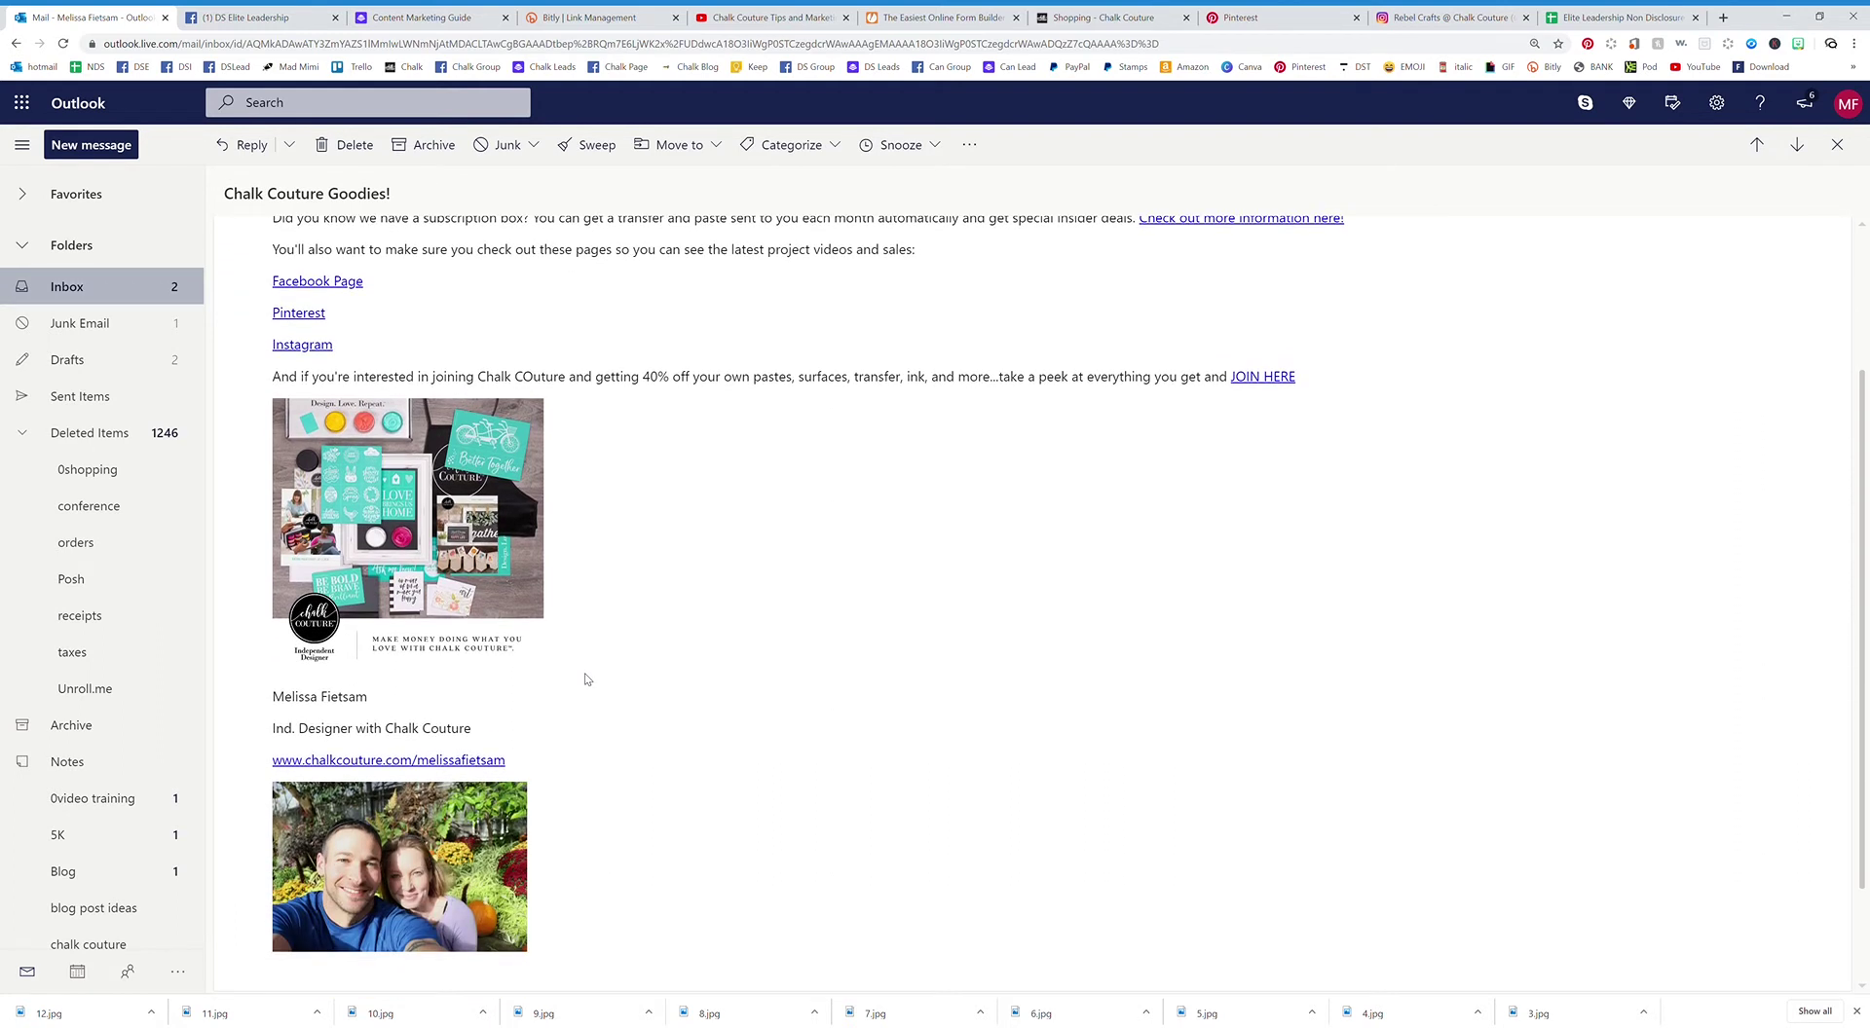
{"action": "scroll", "coordinate": [588, 681], "scroll_direction": "down", "scroll_amount": 1}
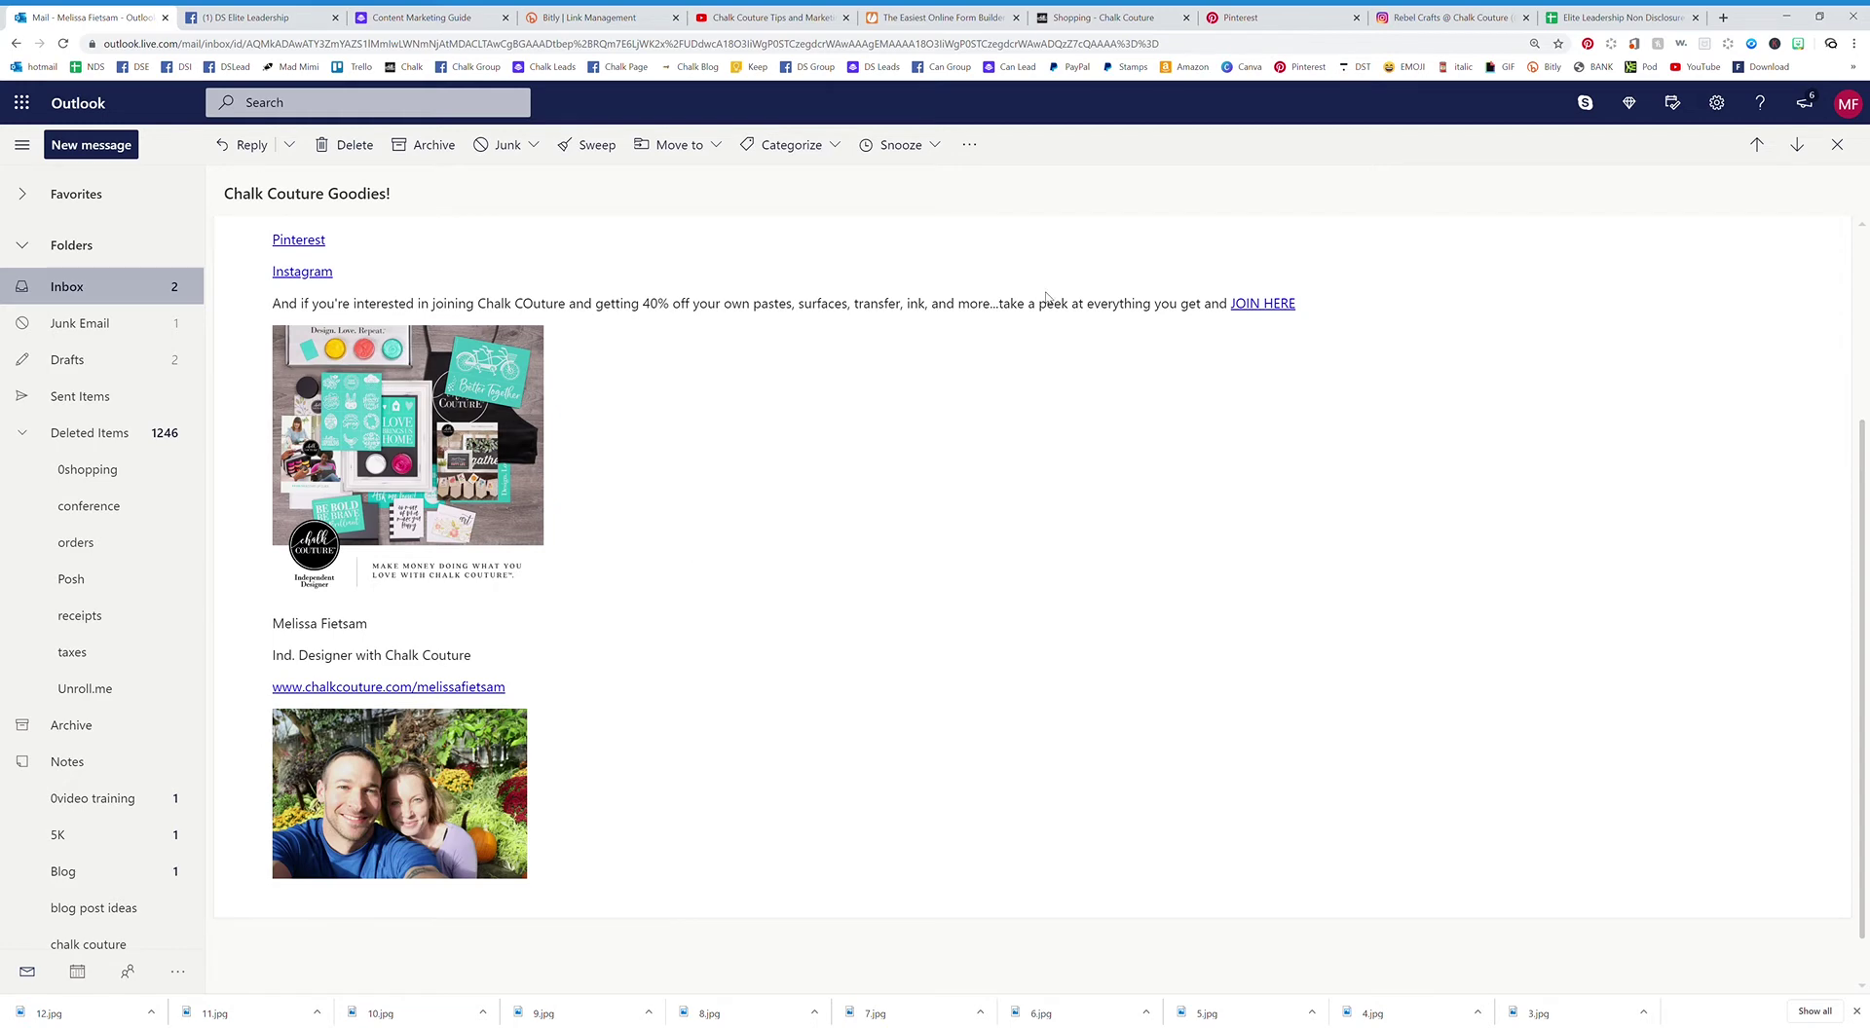
{"action": "left_click", "coordinate": [910, 14]}
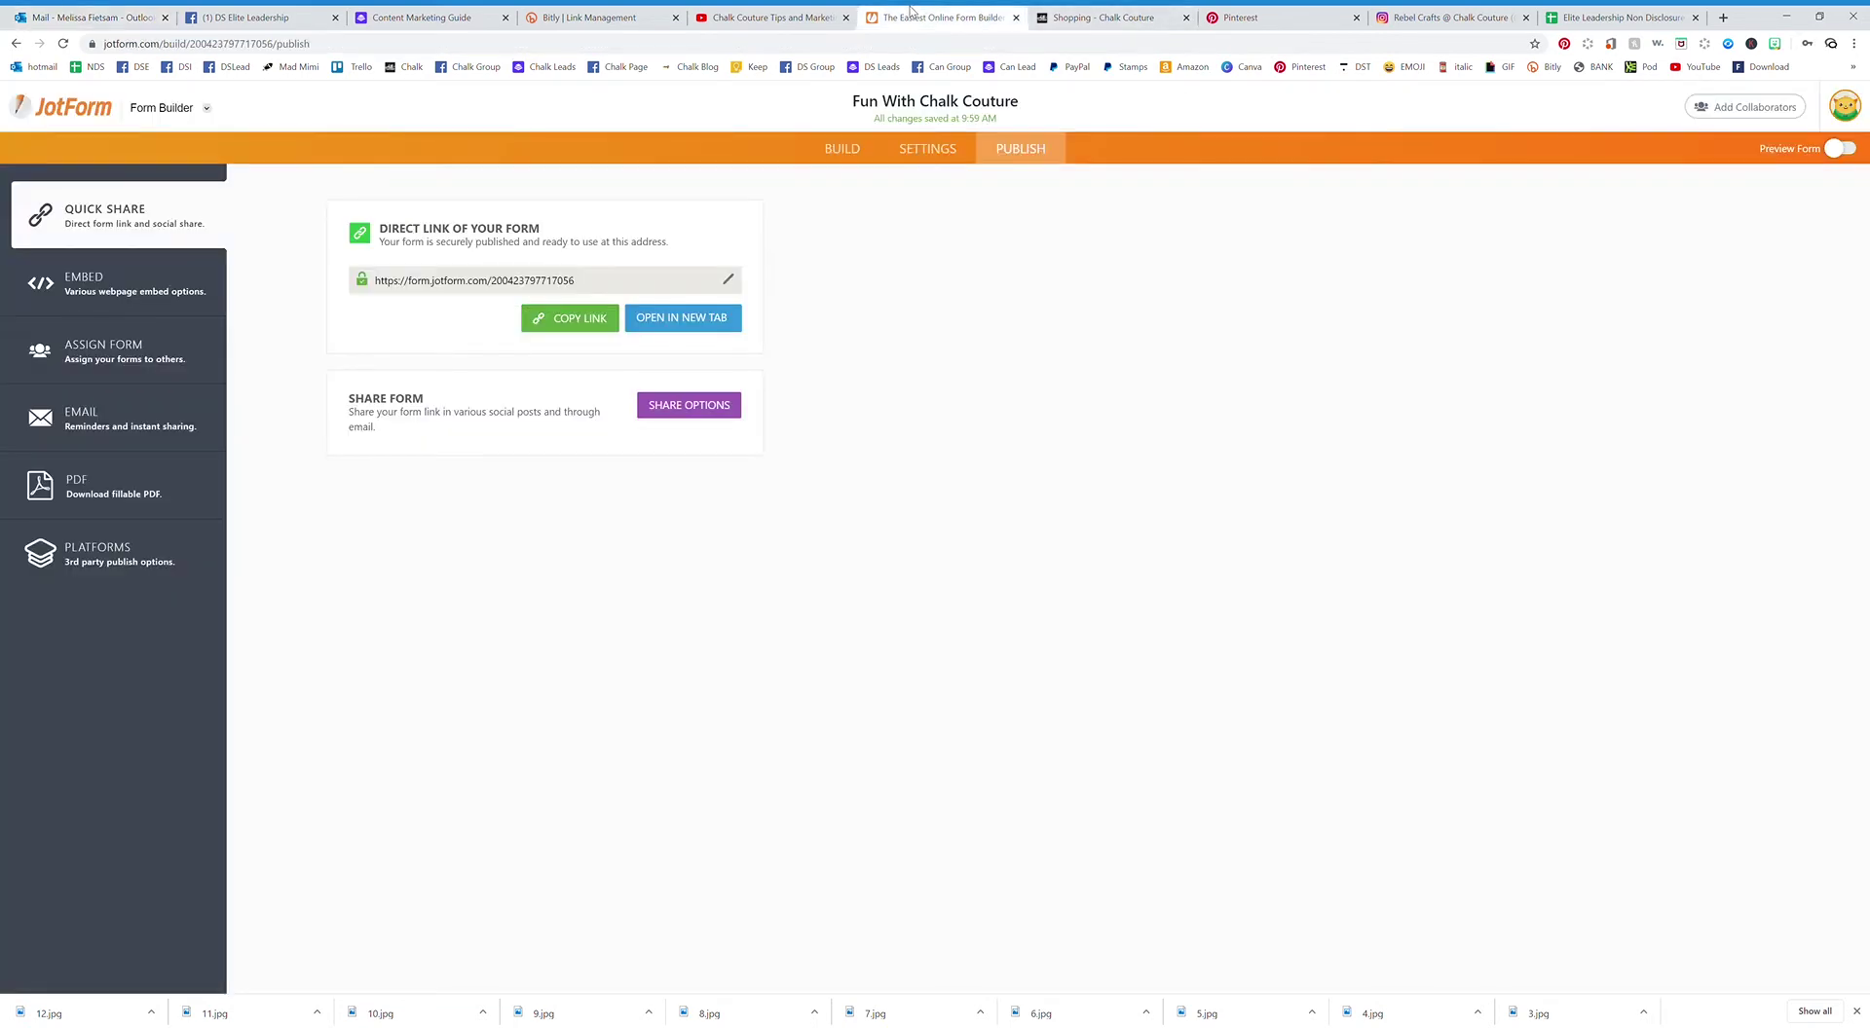
- View the Chalk Couture shop redirect page, go back to the filled form, and open a new Google tab
{"action": "left_click", "coordinate": [1109, 23]}
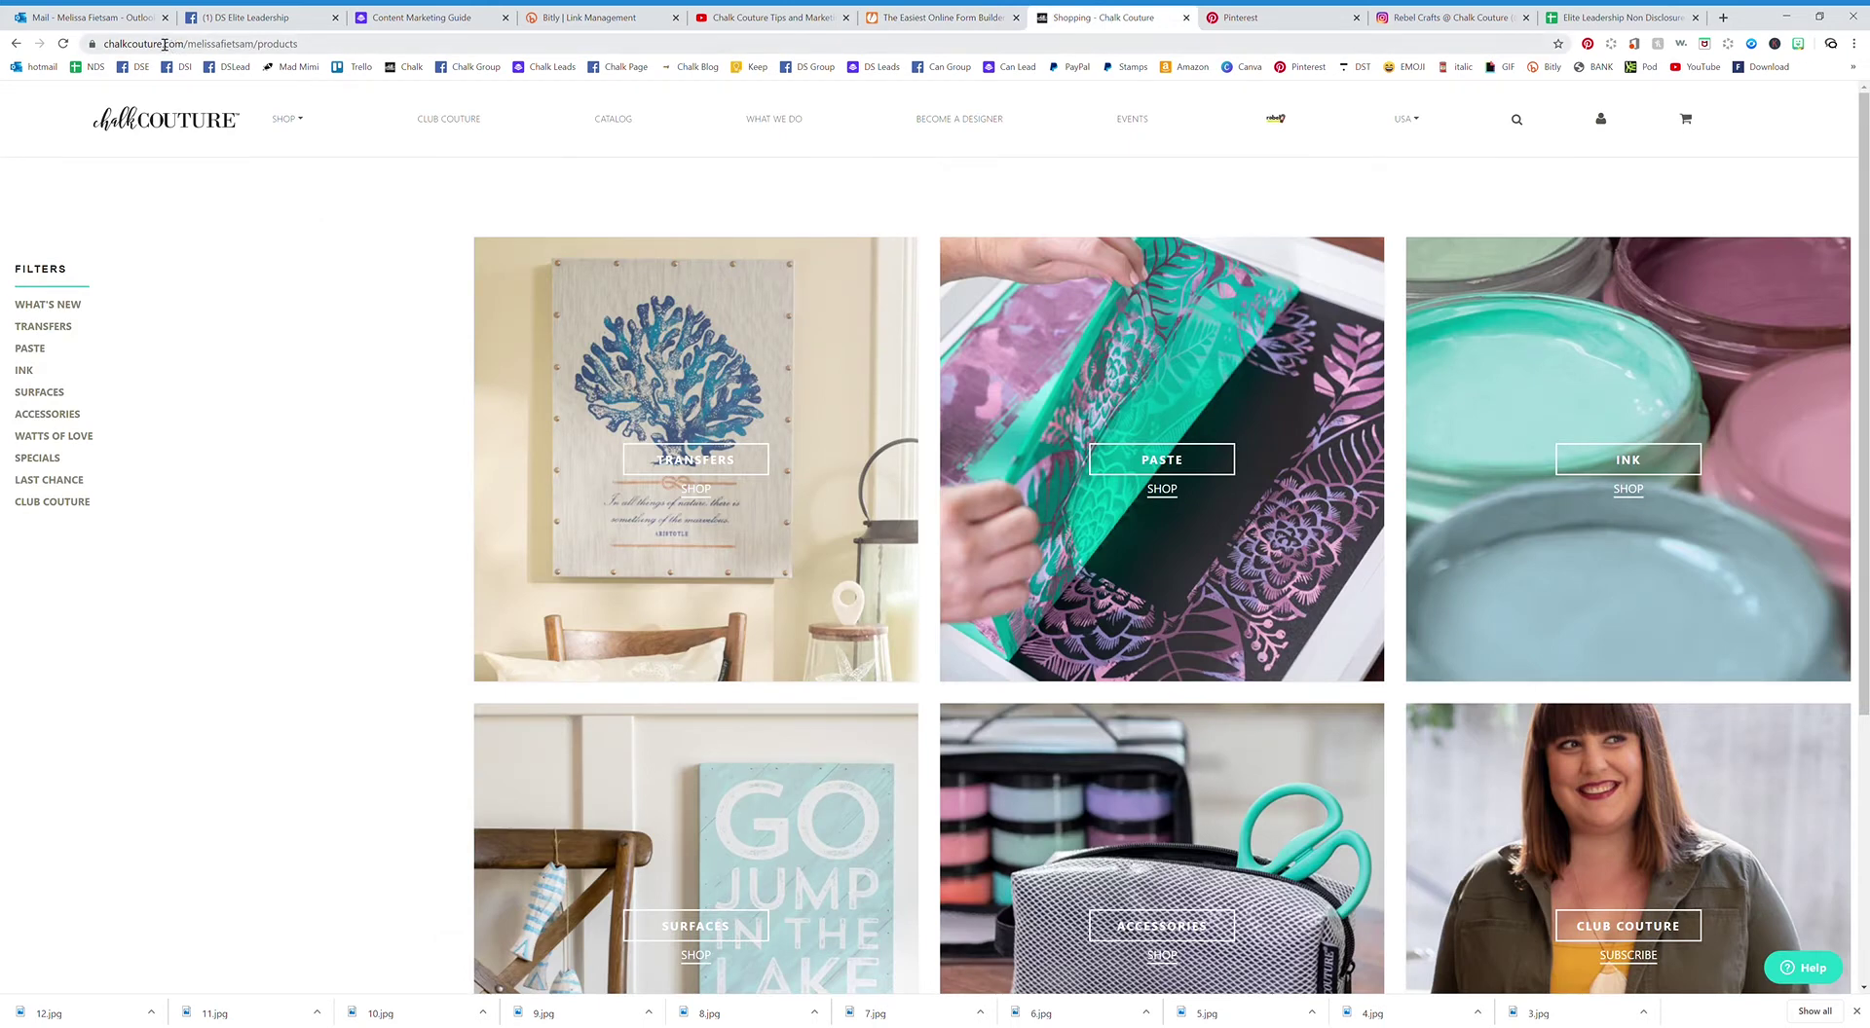
{"action": "left_click", "coordinate": [14, 45]}
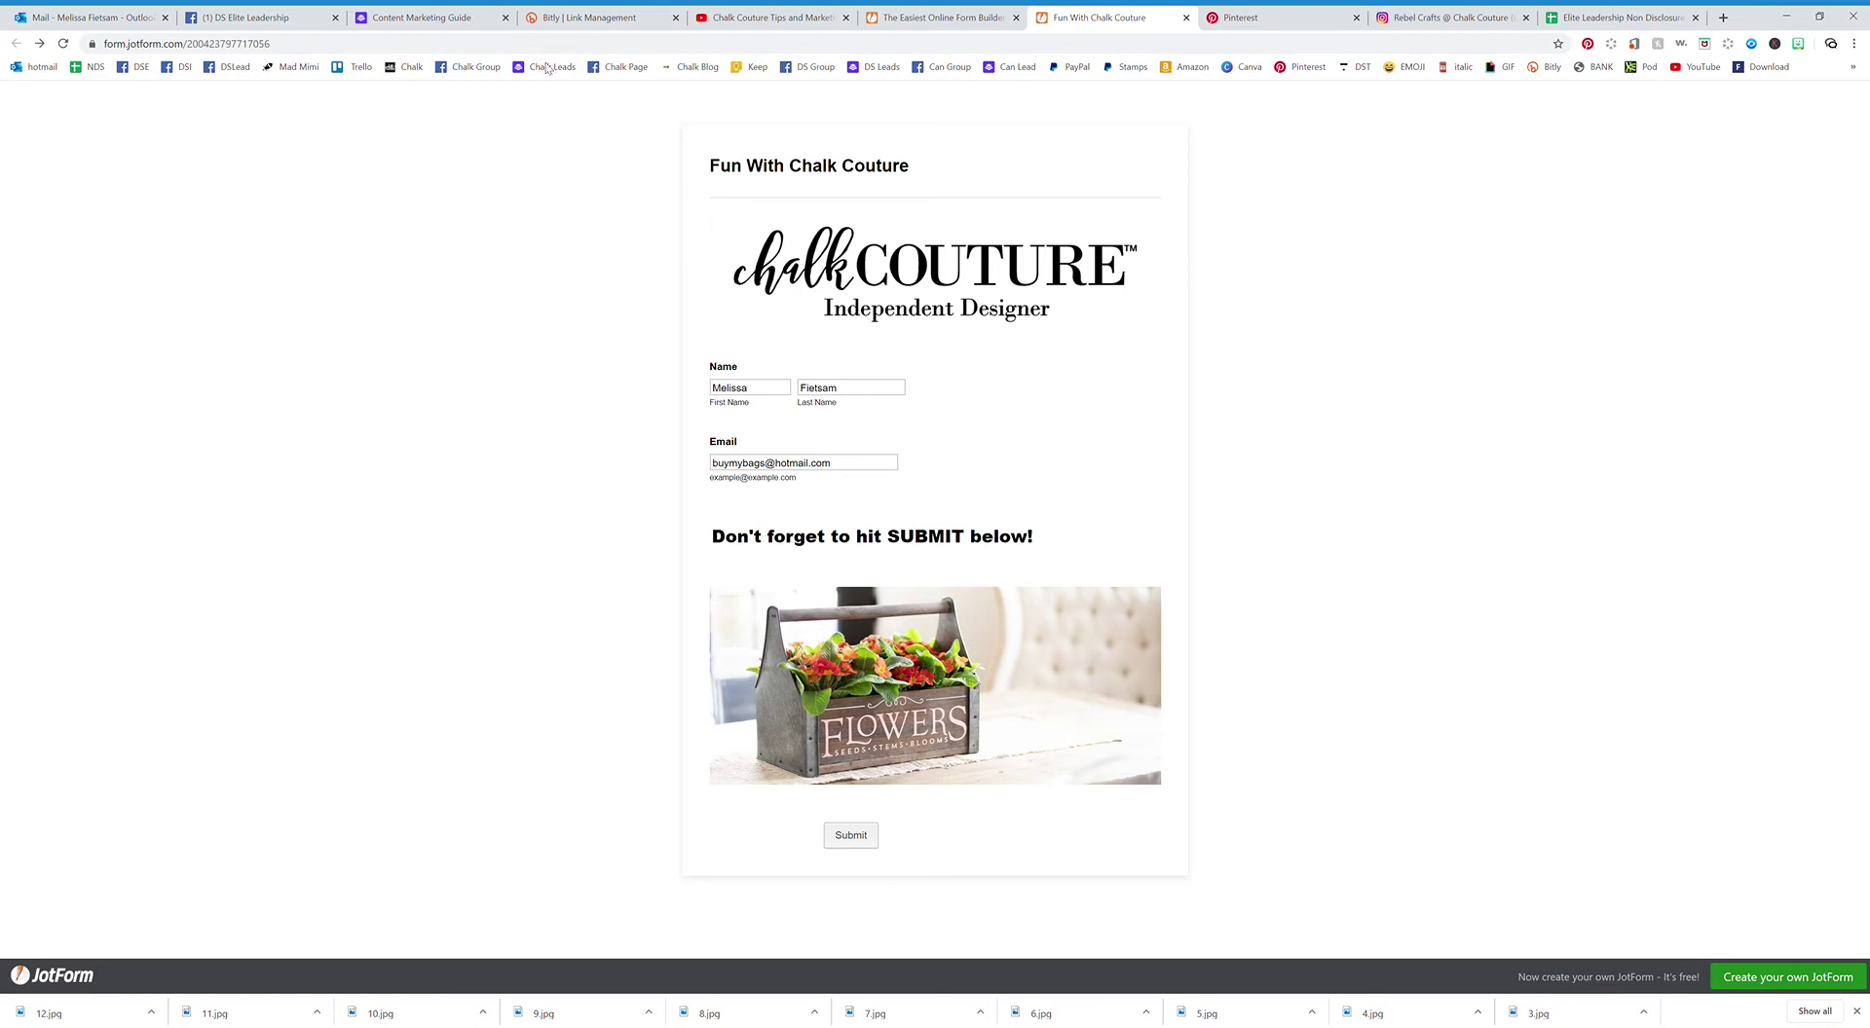
{"action": "left_click", "coordinate": [1722, 16]}
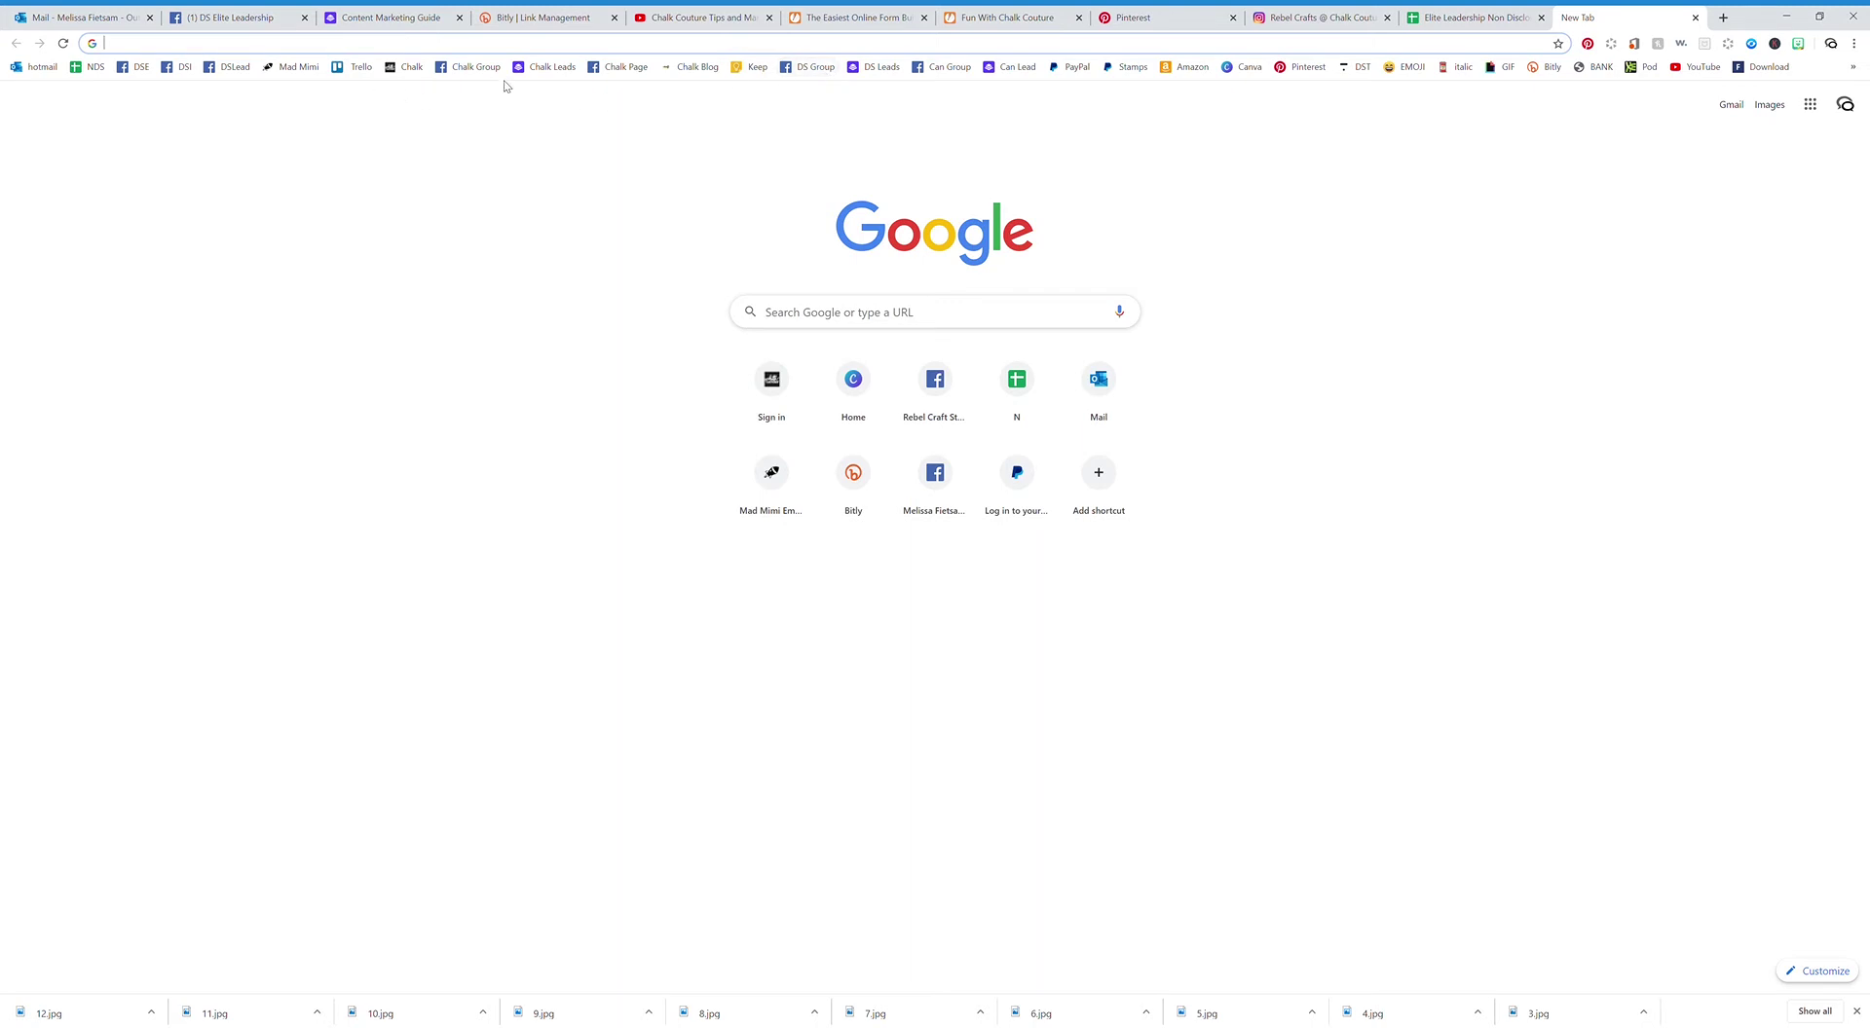
- Browse the Chalk Group's member requests, copy a requester's email address, and return to the lead form
{"action": "left_click", "coordinate": [477, 68]}
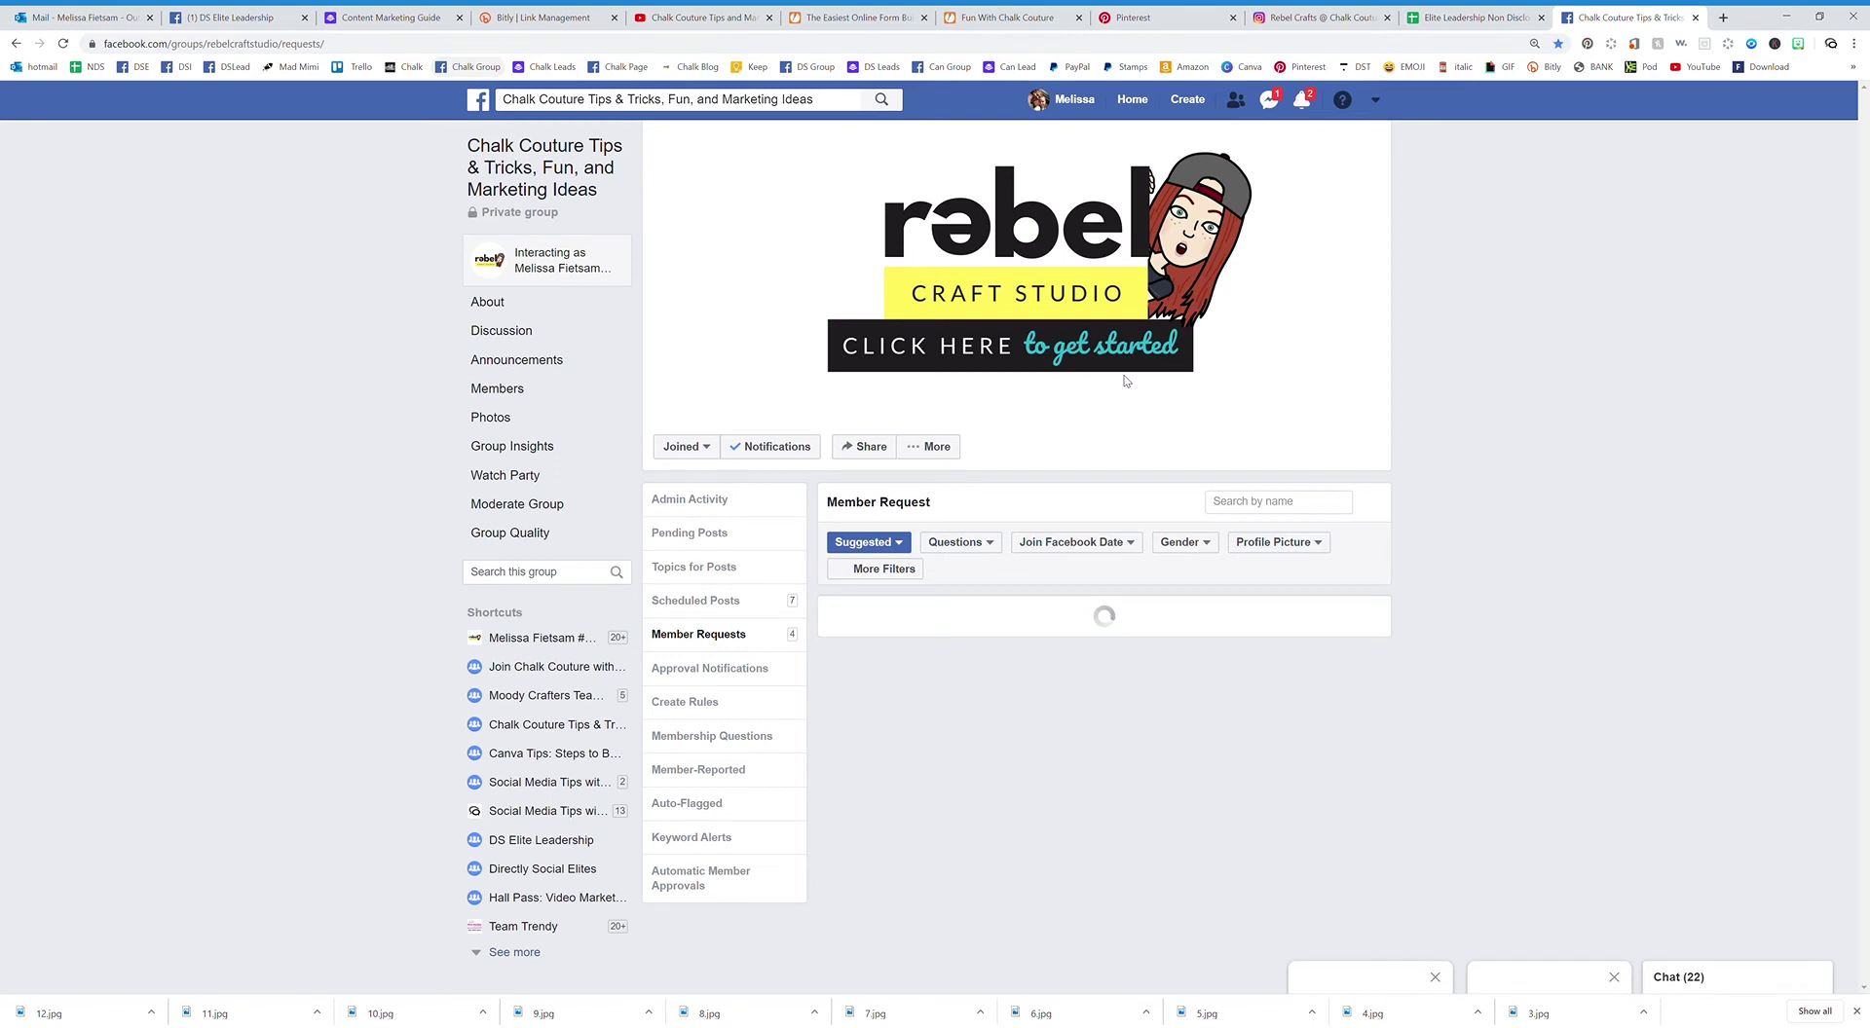
{"action": "scroll", "coordinate": [1169, 545], "scroll_direction": "down", "scroll_amount": 1}
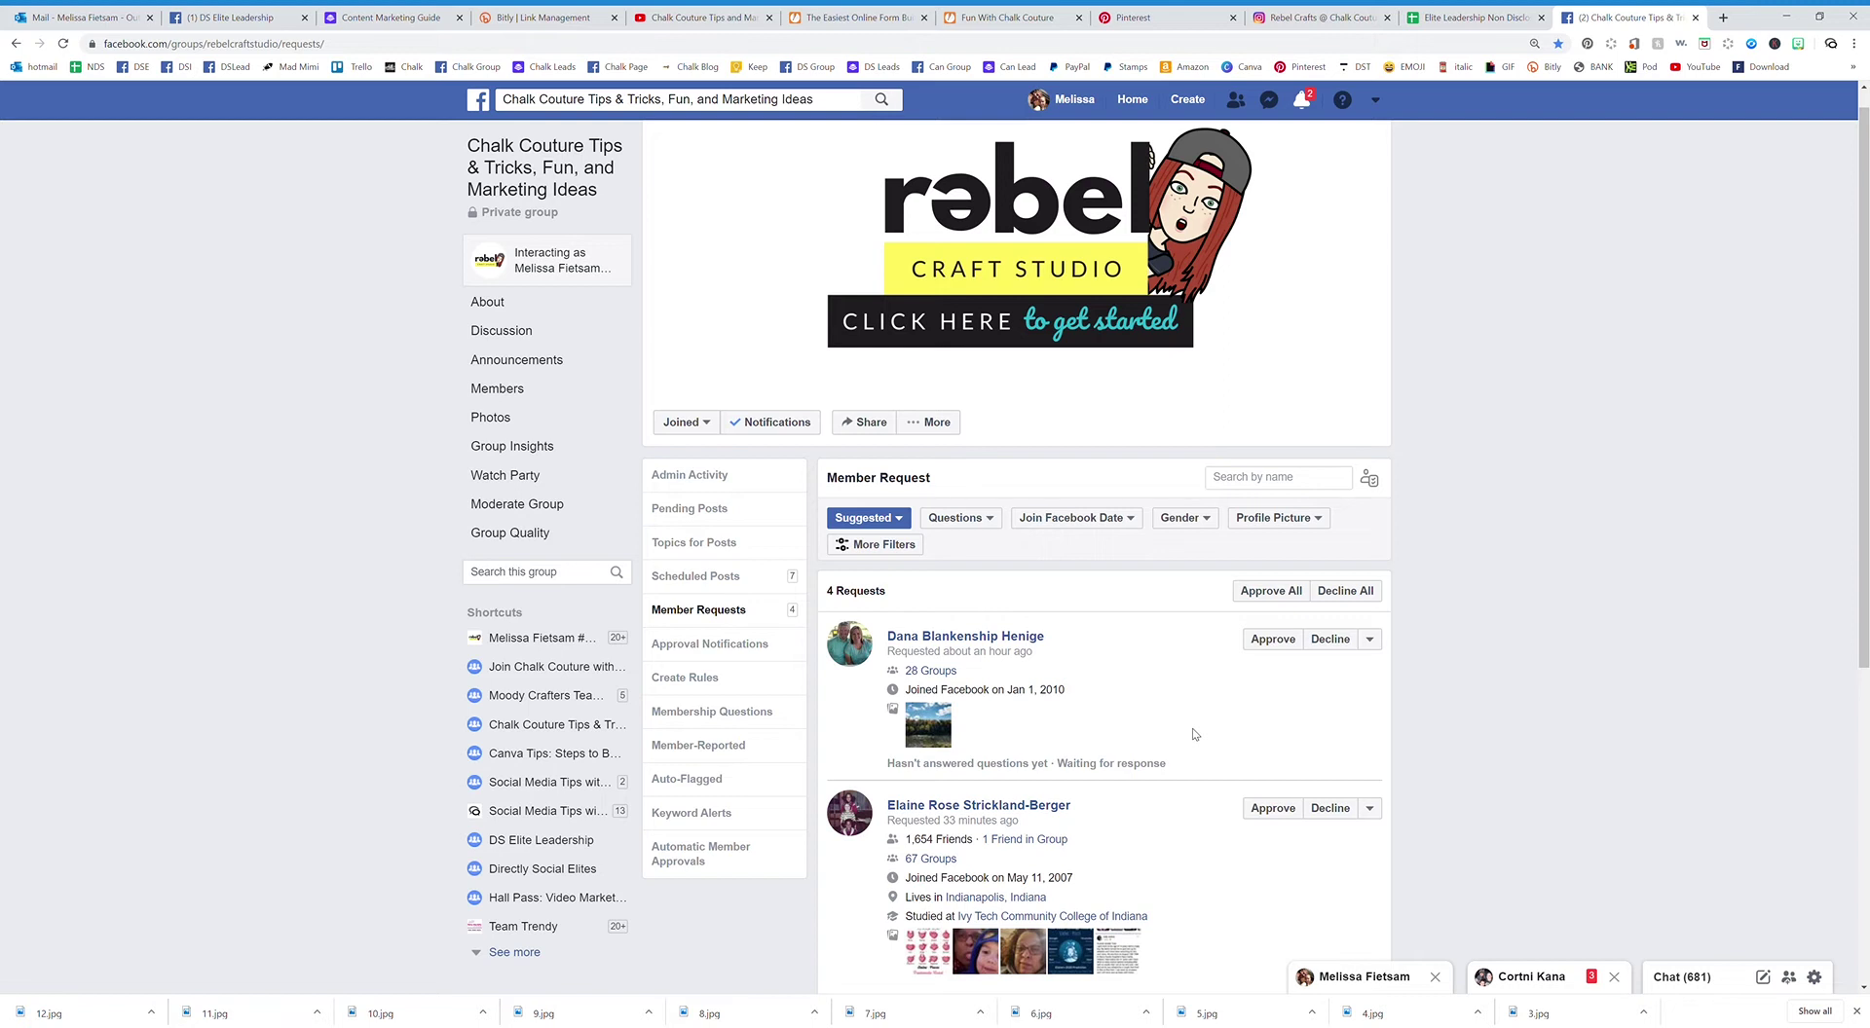
{"action": "scroll", "coordinate": [1195, 735], "scroll_direction": "down", "scroll_amount": 1}
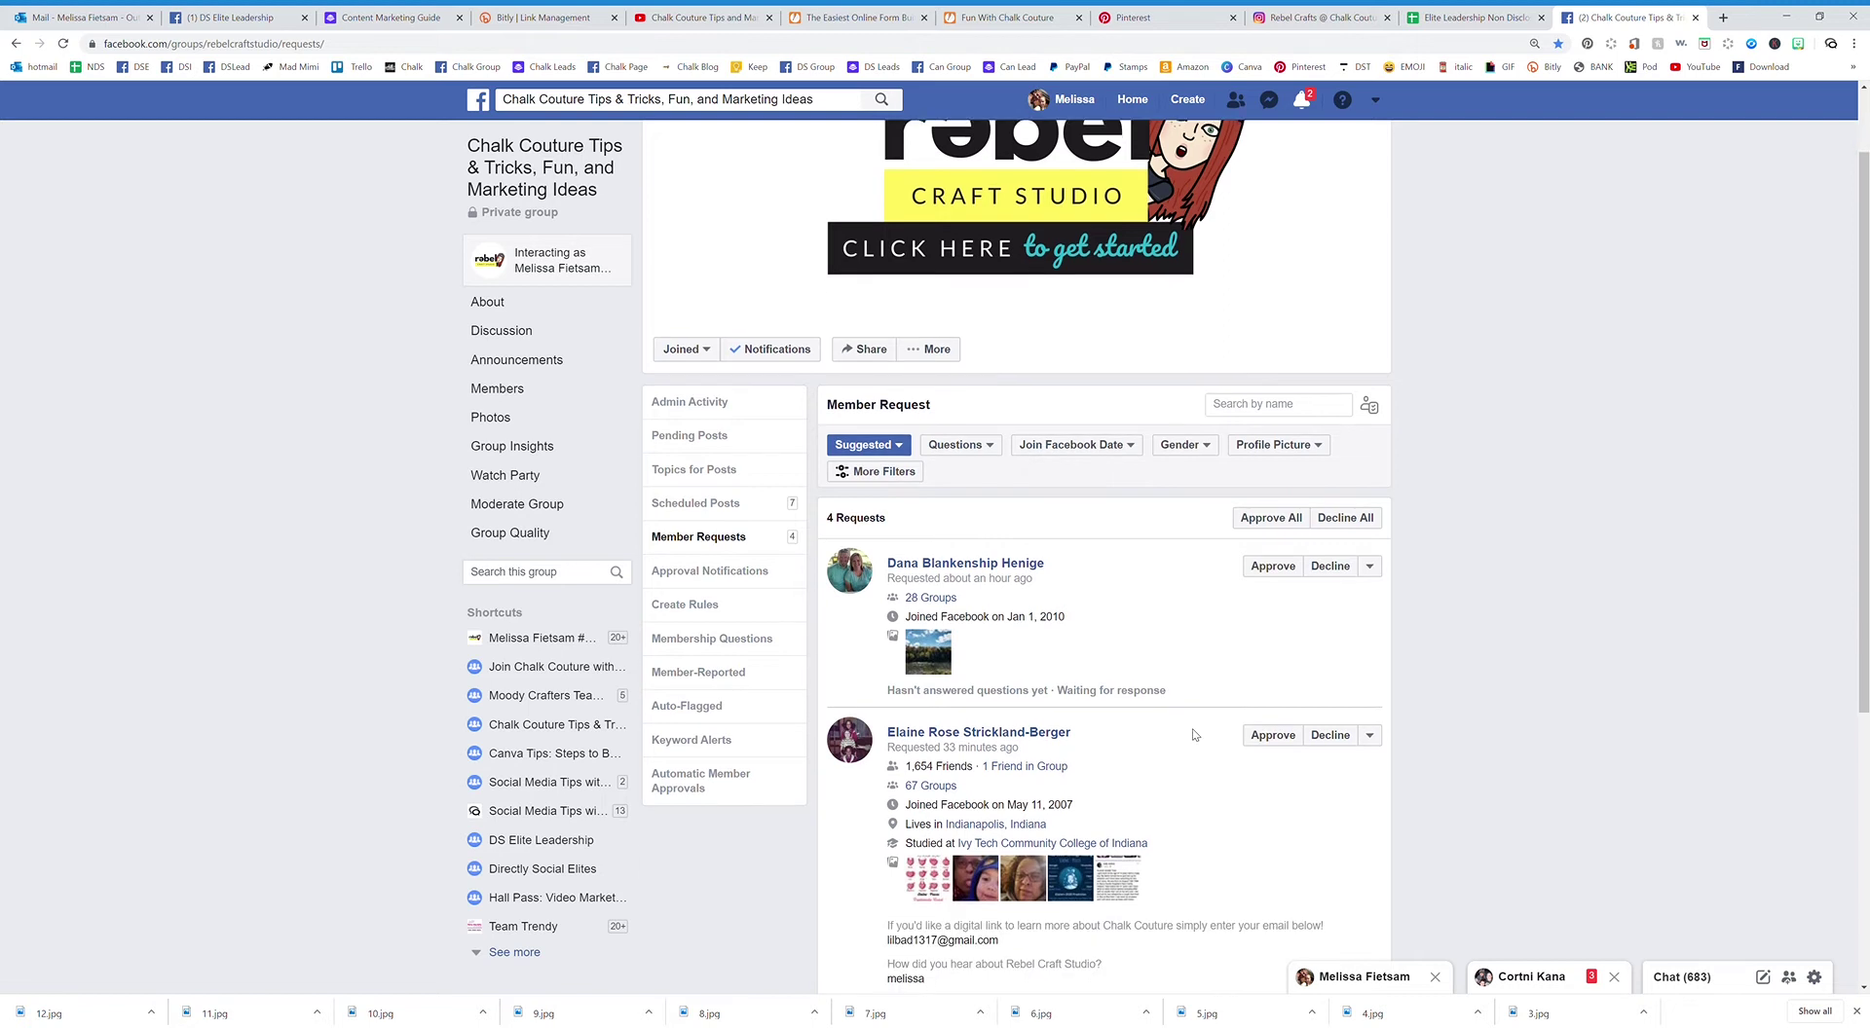
{"action": "scroll", "coordinate": [1196, 734], "scroll_direction": "down", "scroll_amount": 1}
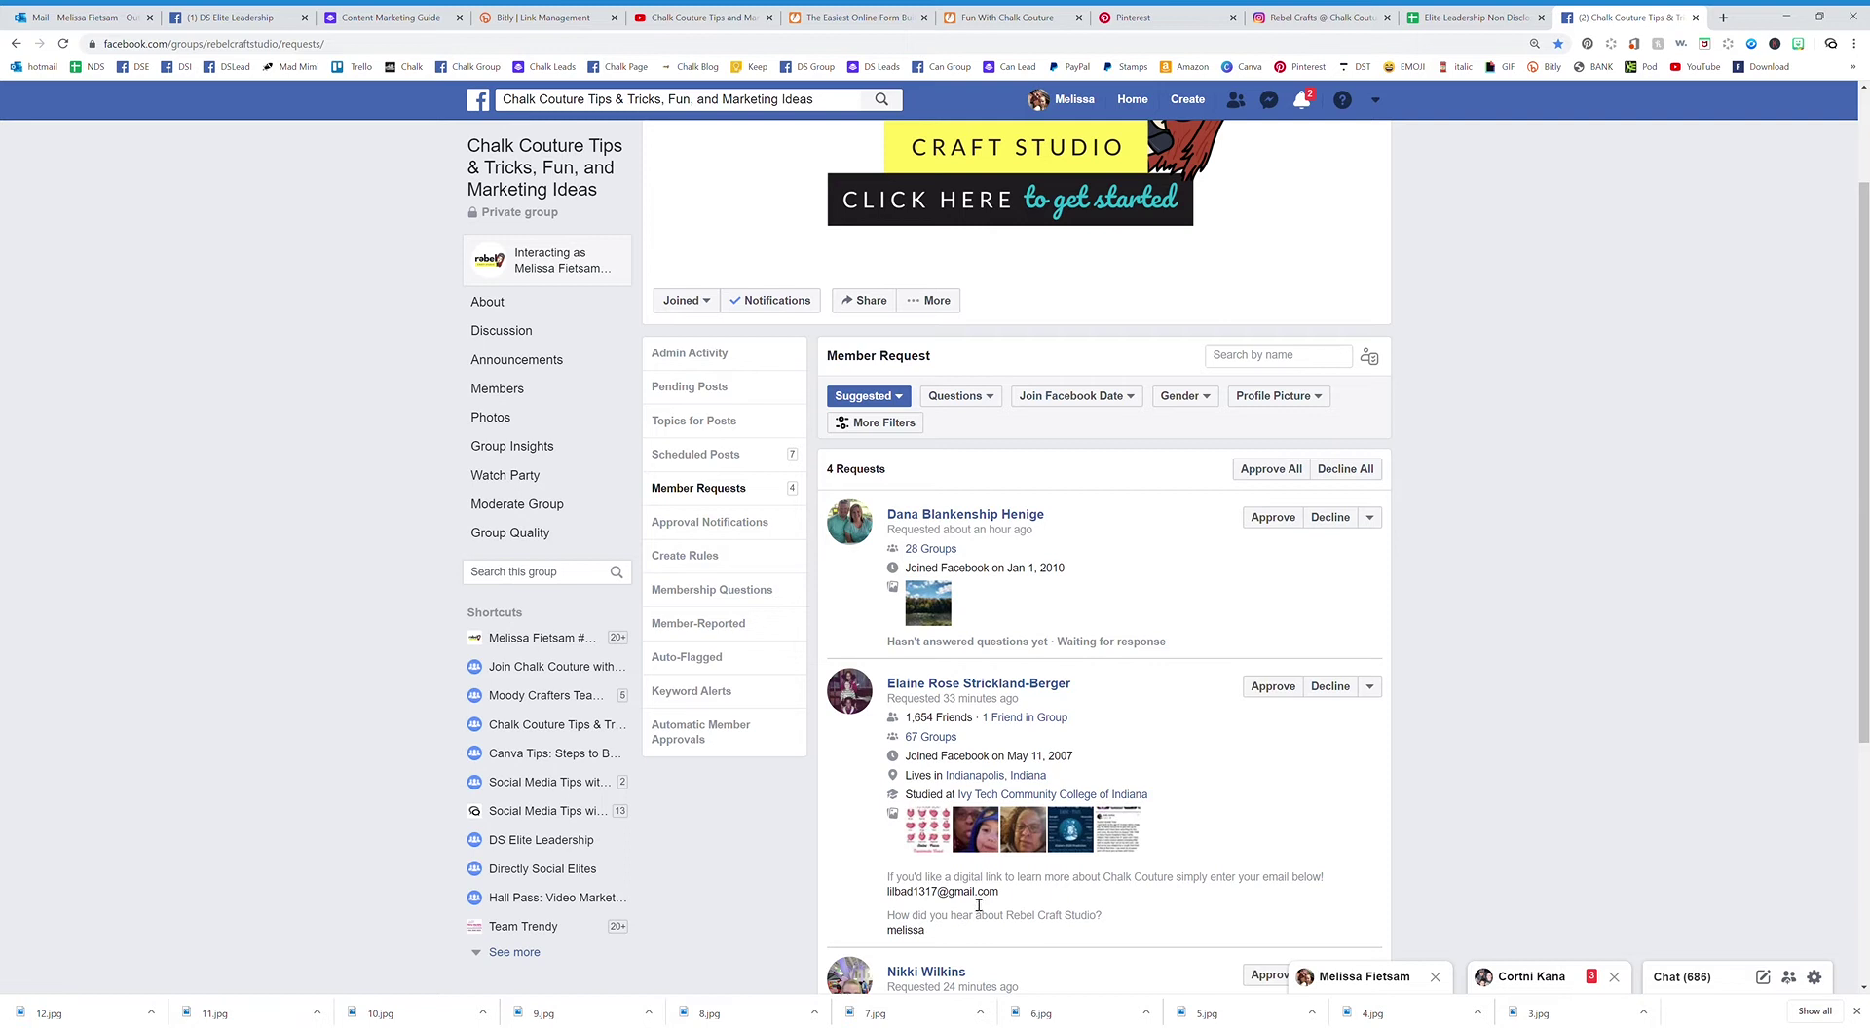
{"action": "triple_click", "coordinate": [937, 894]}
{"action": "key", "text": "ctrl+c"}
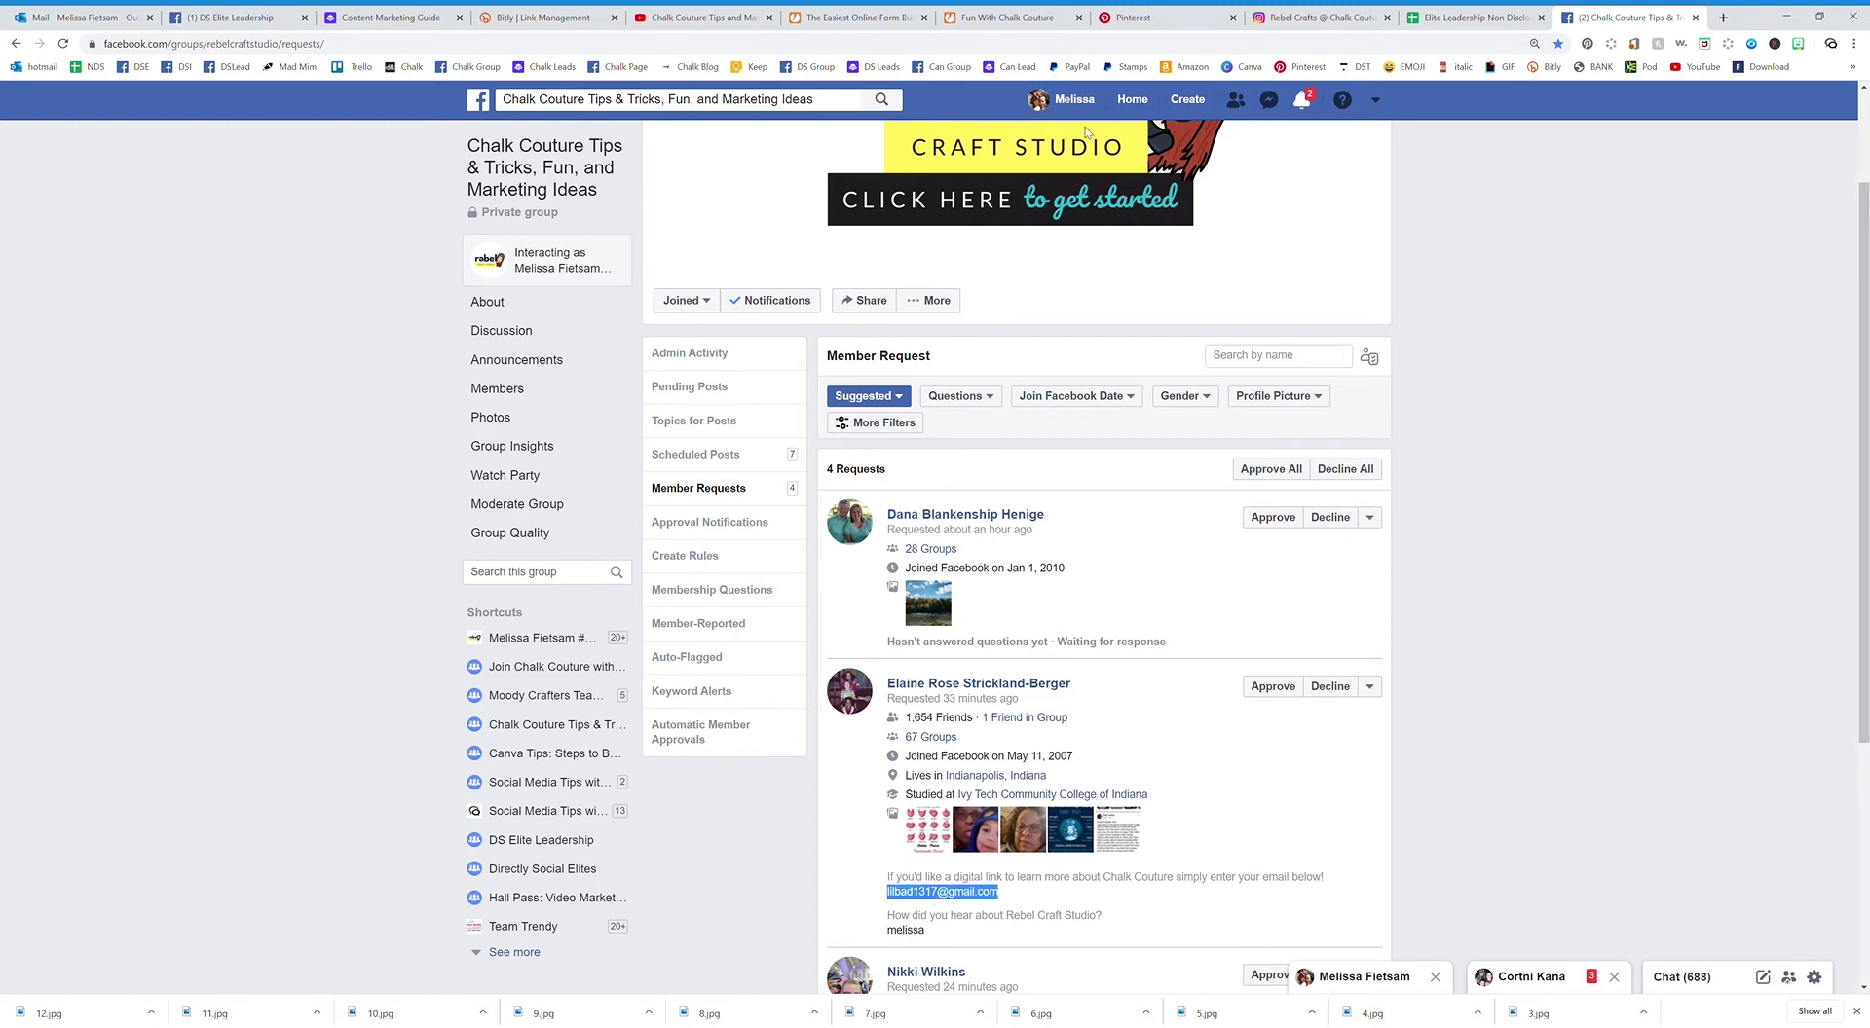
{"action": "left_click", "coordinate": [998, 16]}
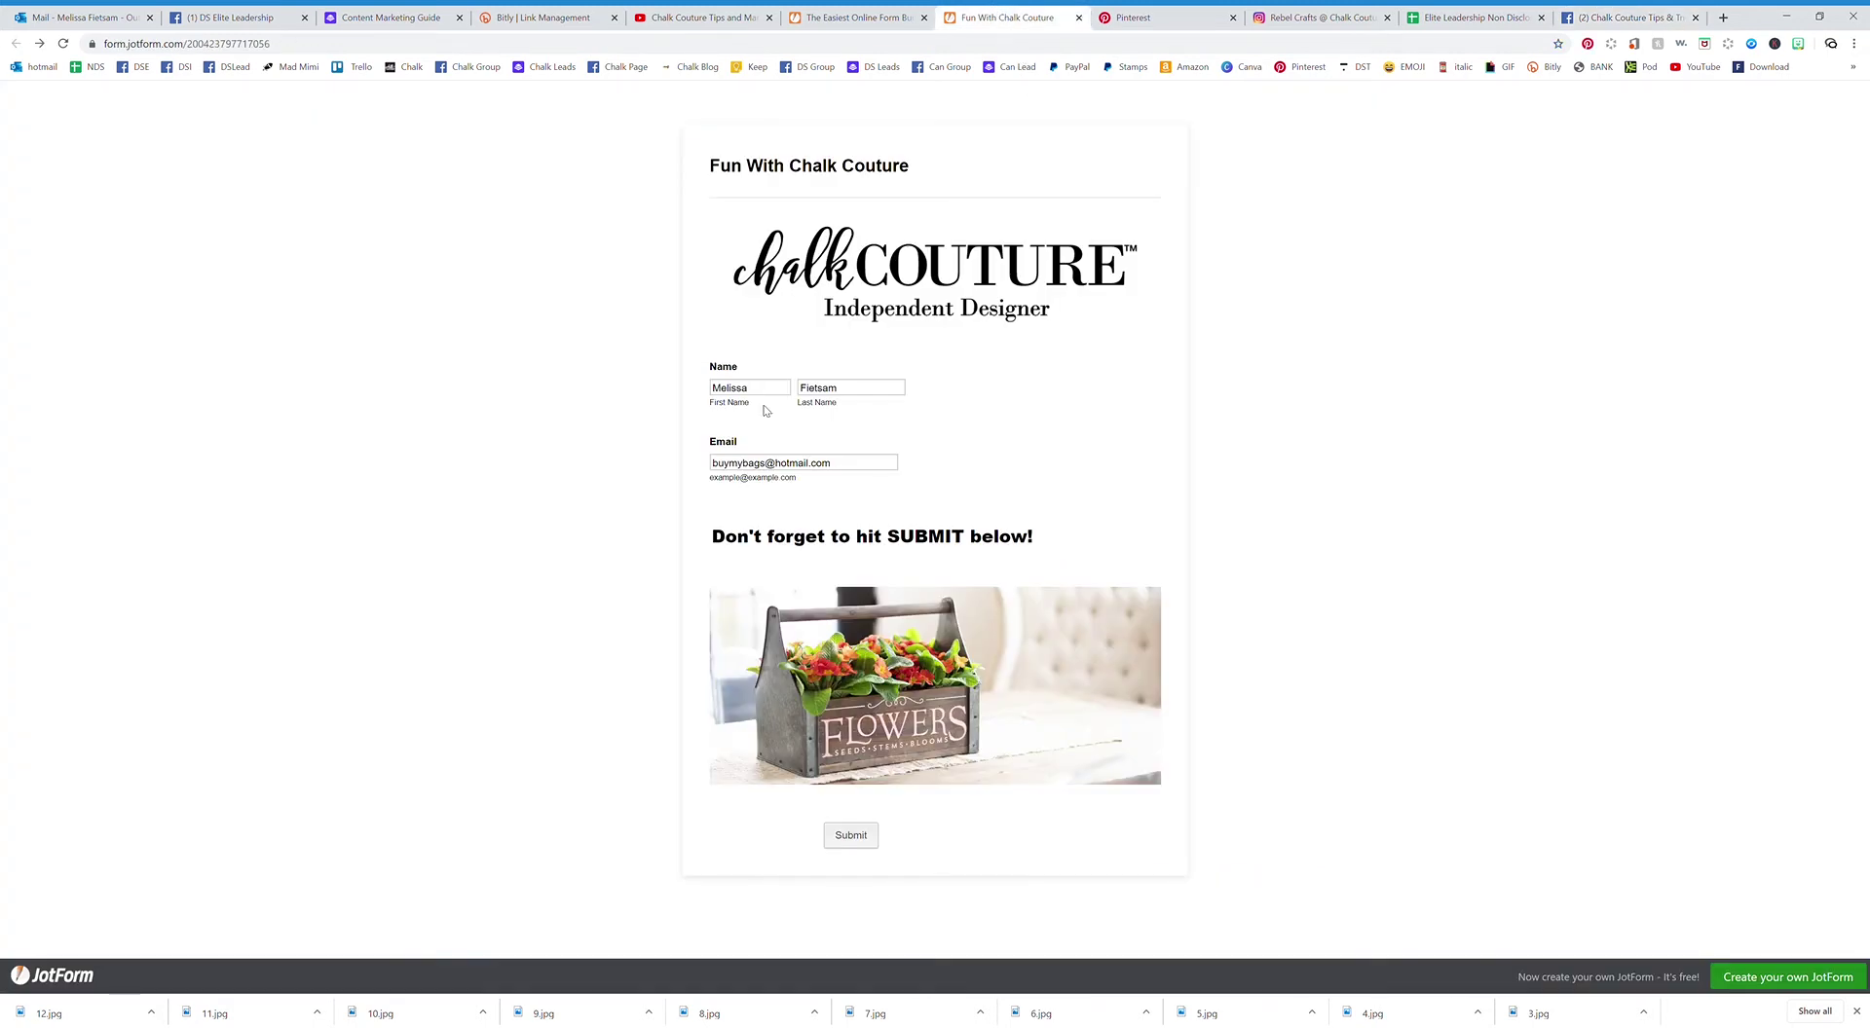
- Submit the cleared form with the requester's first name and pasted email, then return to the builder
{"action": "left_click", "coordinate": [63, 44]}
{"action": "left_click", "coordinate": [767, 392]}
{"action": "type", "text": "Elaine"}
{"action": "key", "text": "Tab"}
{"action": "key", "text": "Tab"}
{"action": "key", "text": "ctrl+v"}
{"action": "left_click", "coordinate": [849, 840]}
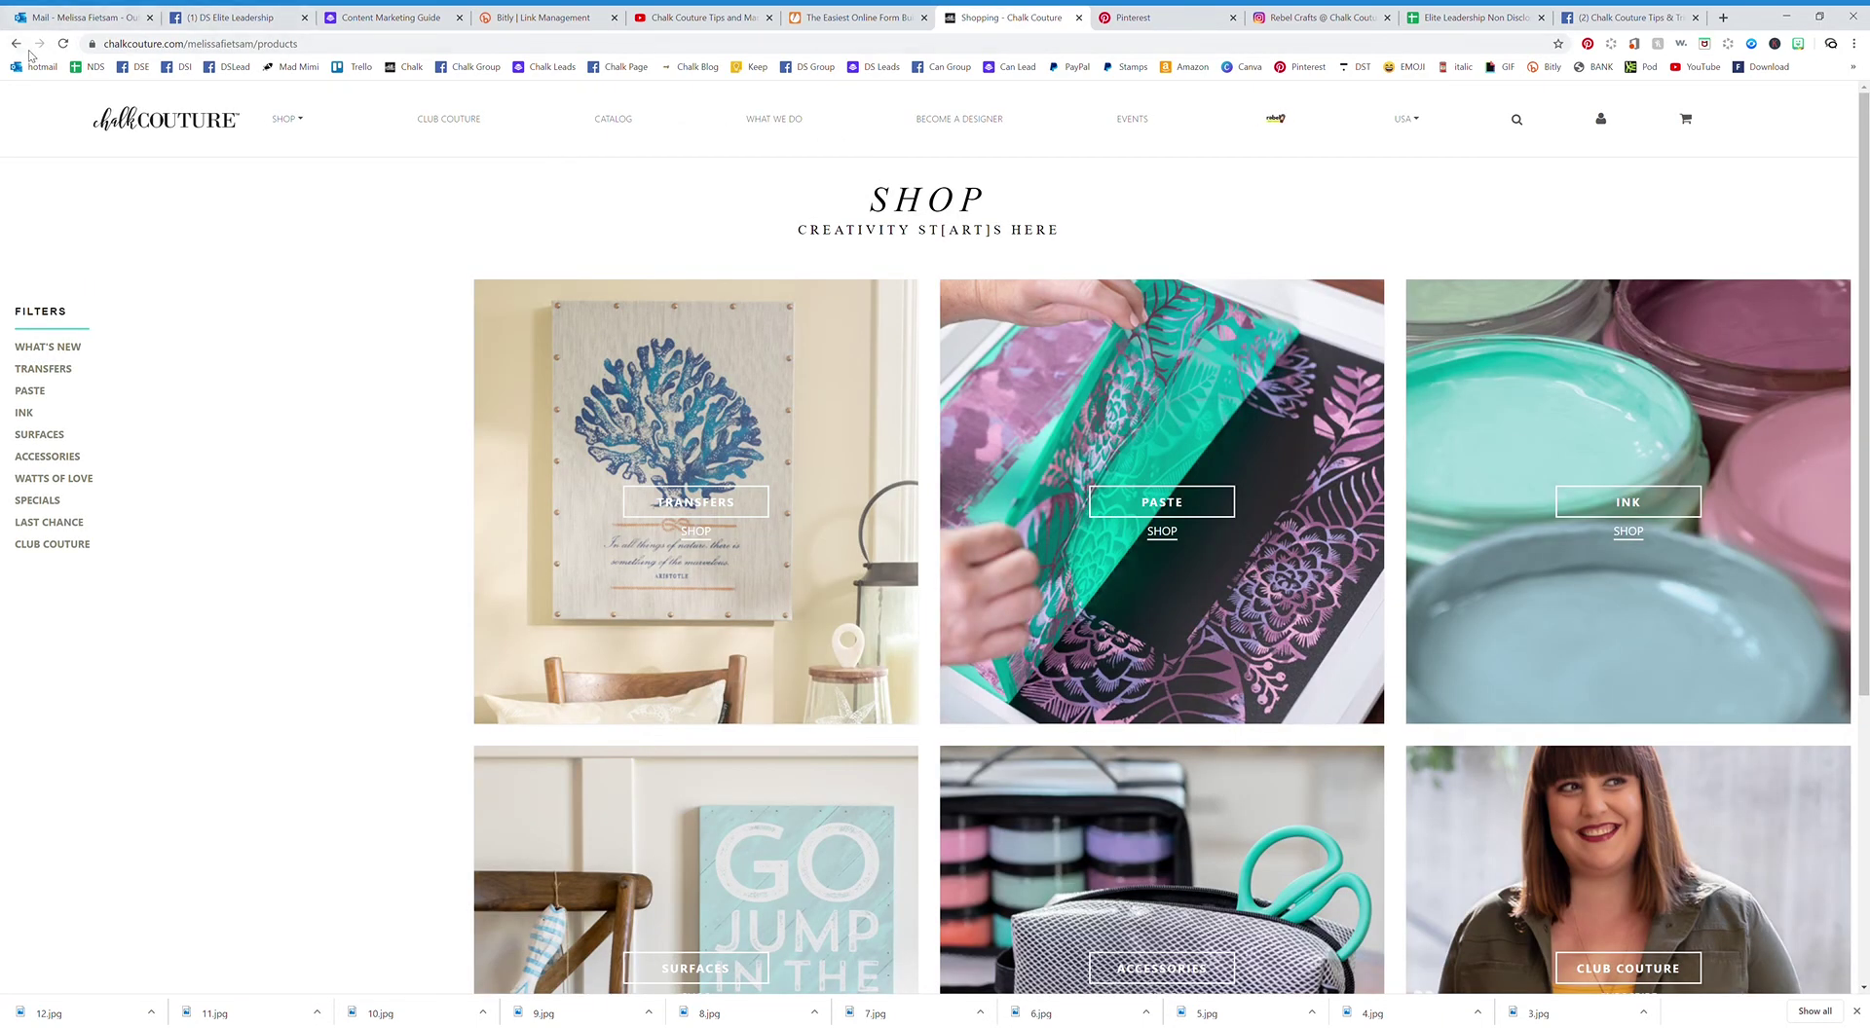
{"action": "left_click", "coordinate": [16, 44]}
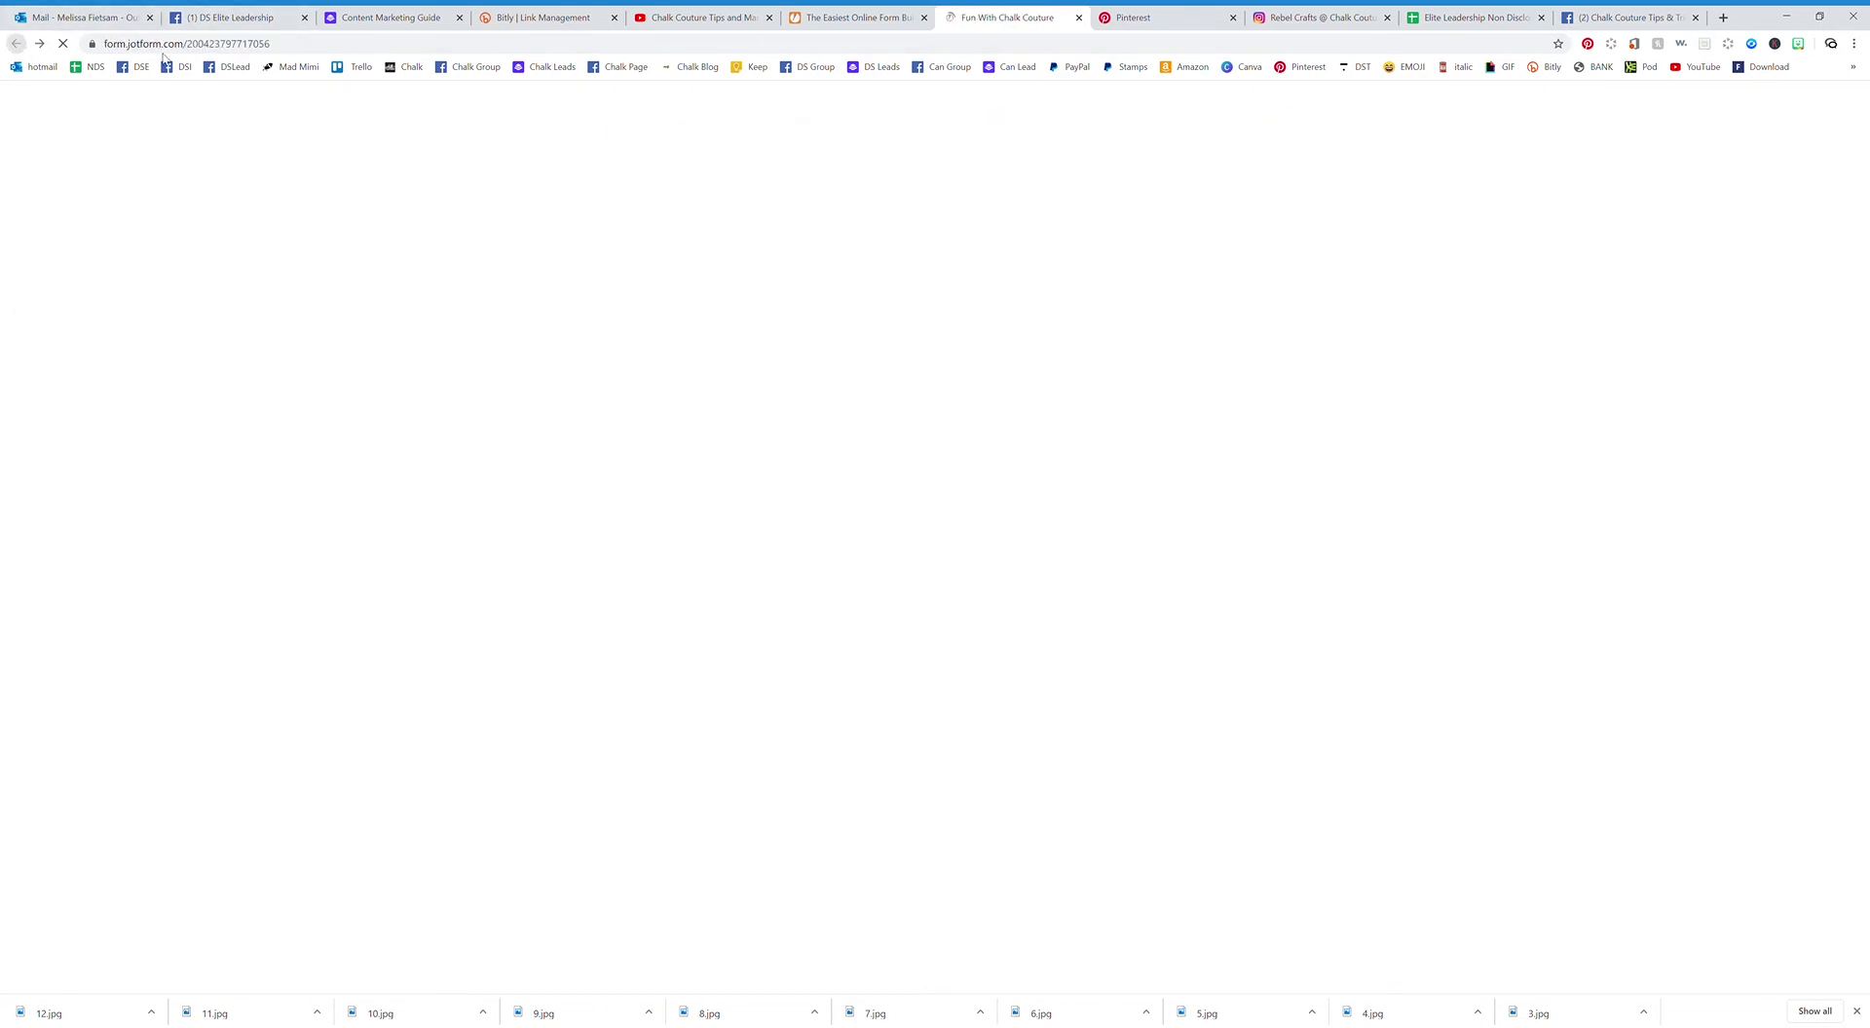
{"action": "left_click", "coordinate": [827, 12]}
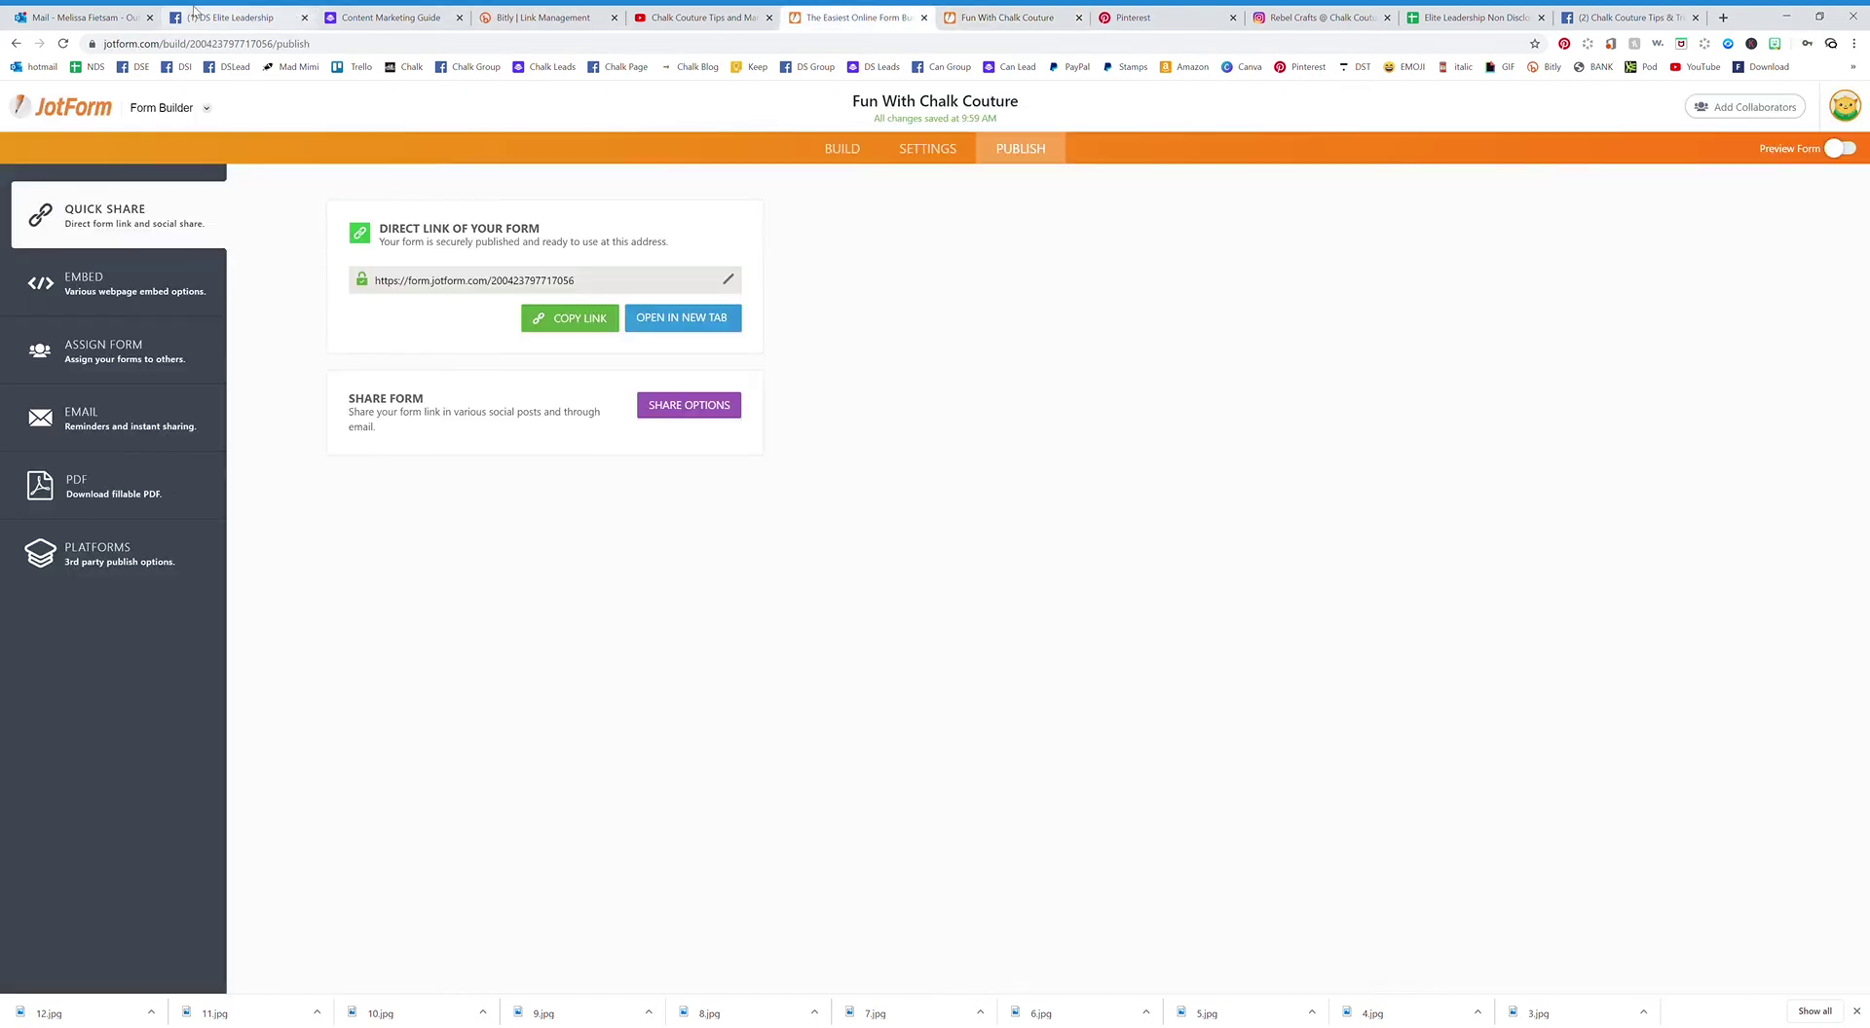
- Approve two pending member requests in the Chalk Couture Tips group, then open its discussion page
{"action": "left_click", "coordinate": [228, 17]}
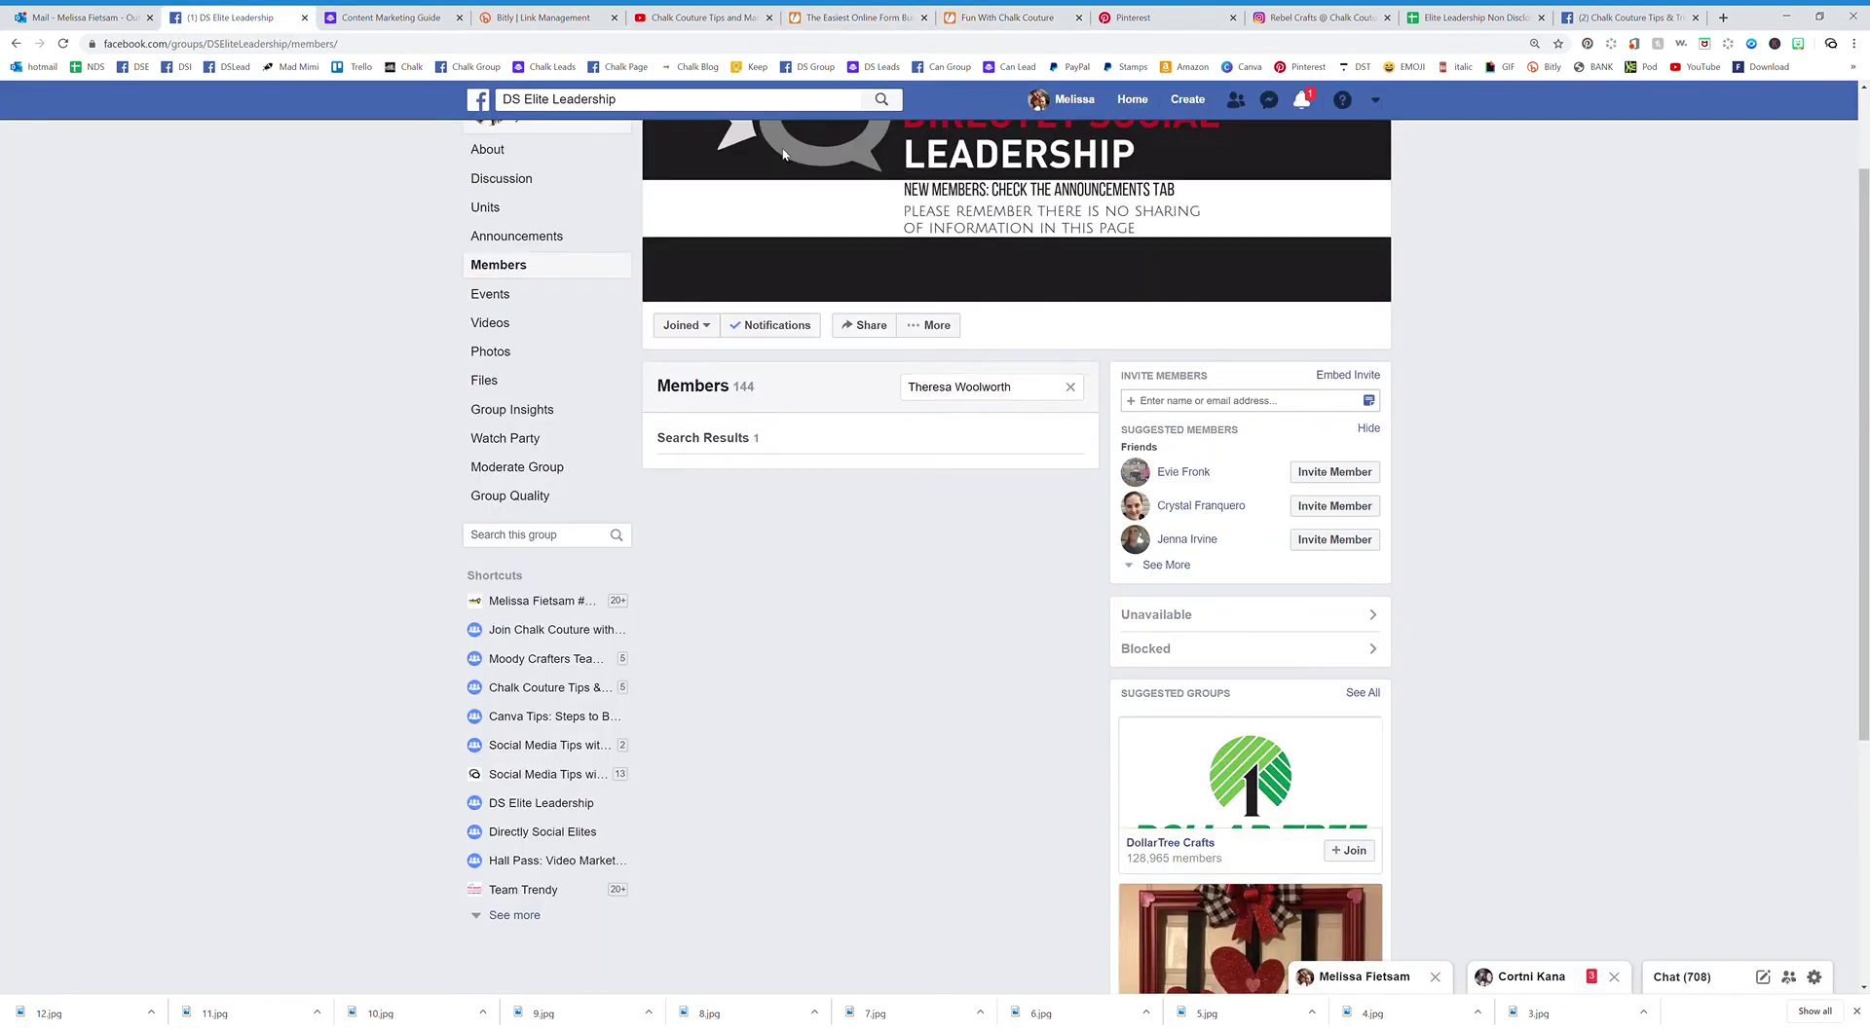
{"action": "left_click", "coordinate": [1132, 99]}
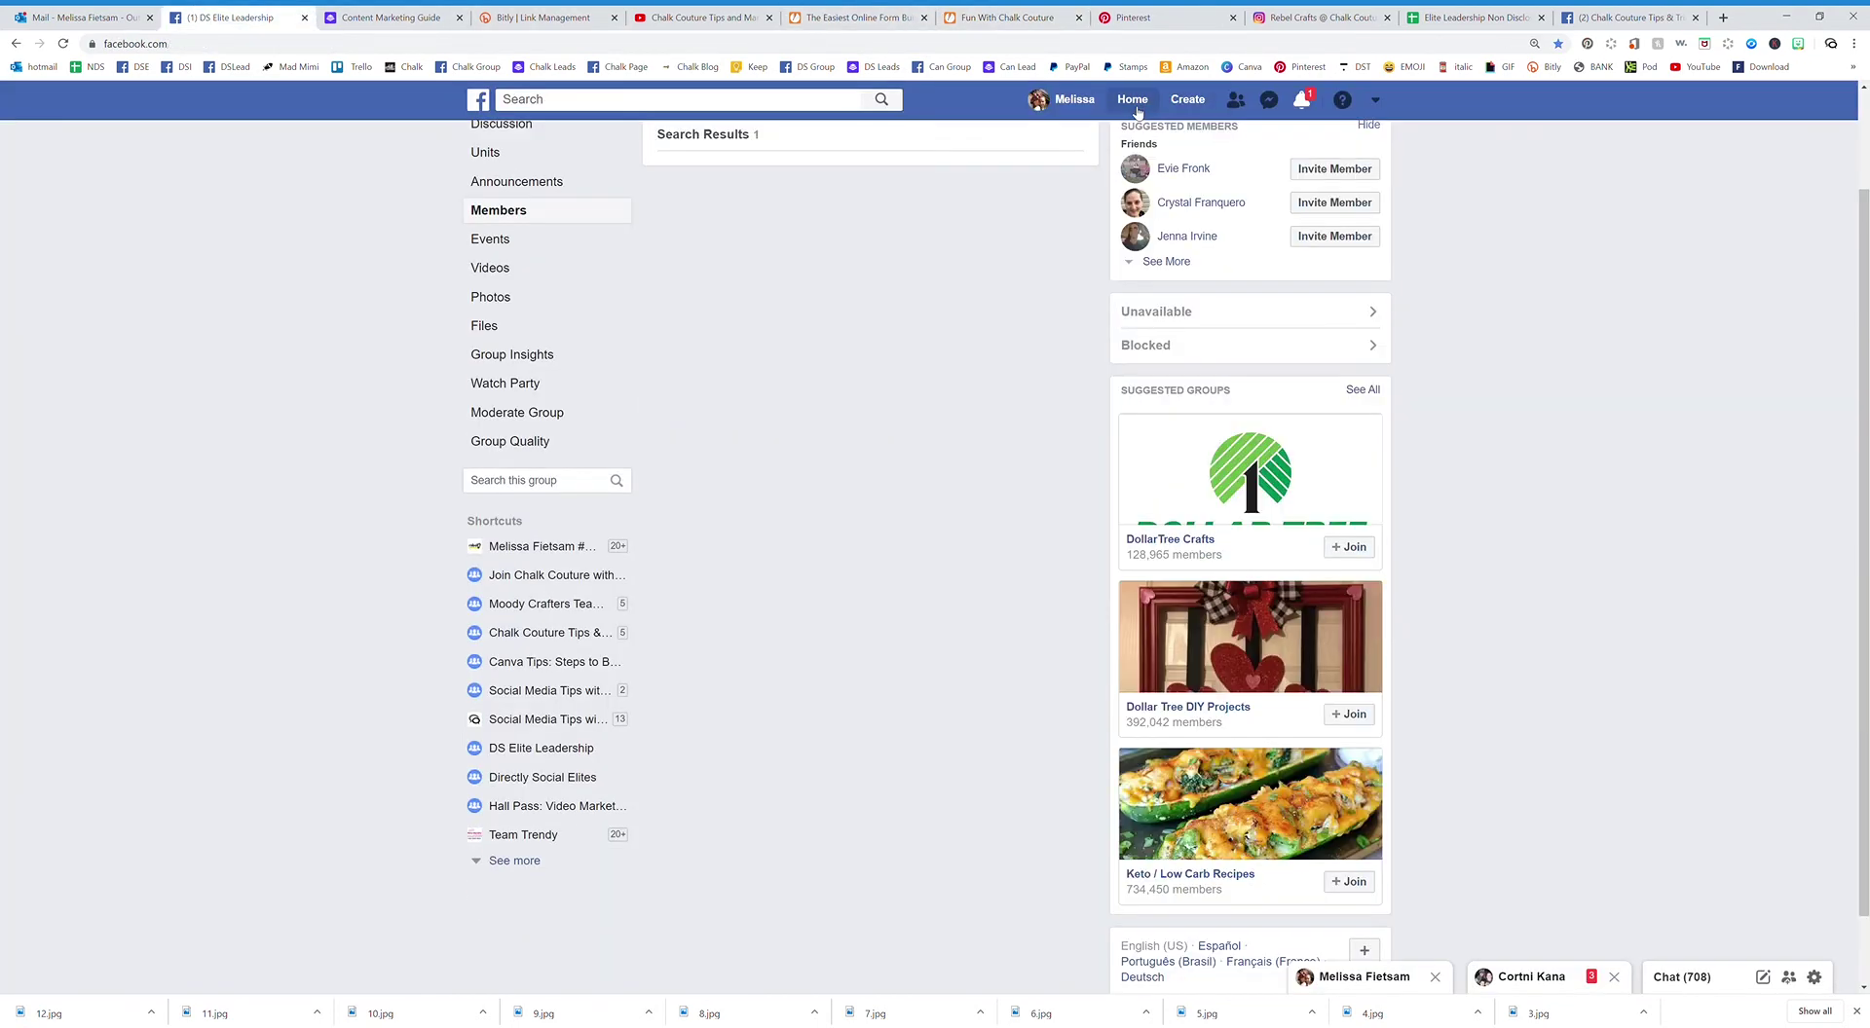
{"action": "left_click", "coordinate": [305, 18]}
{"action": "left_click", "coordinate": [1572, 18]}
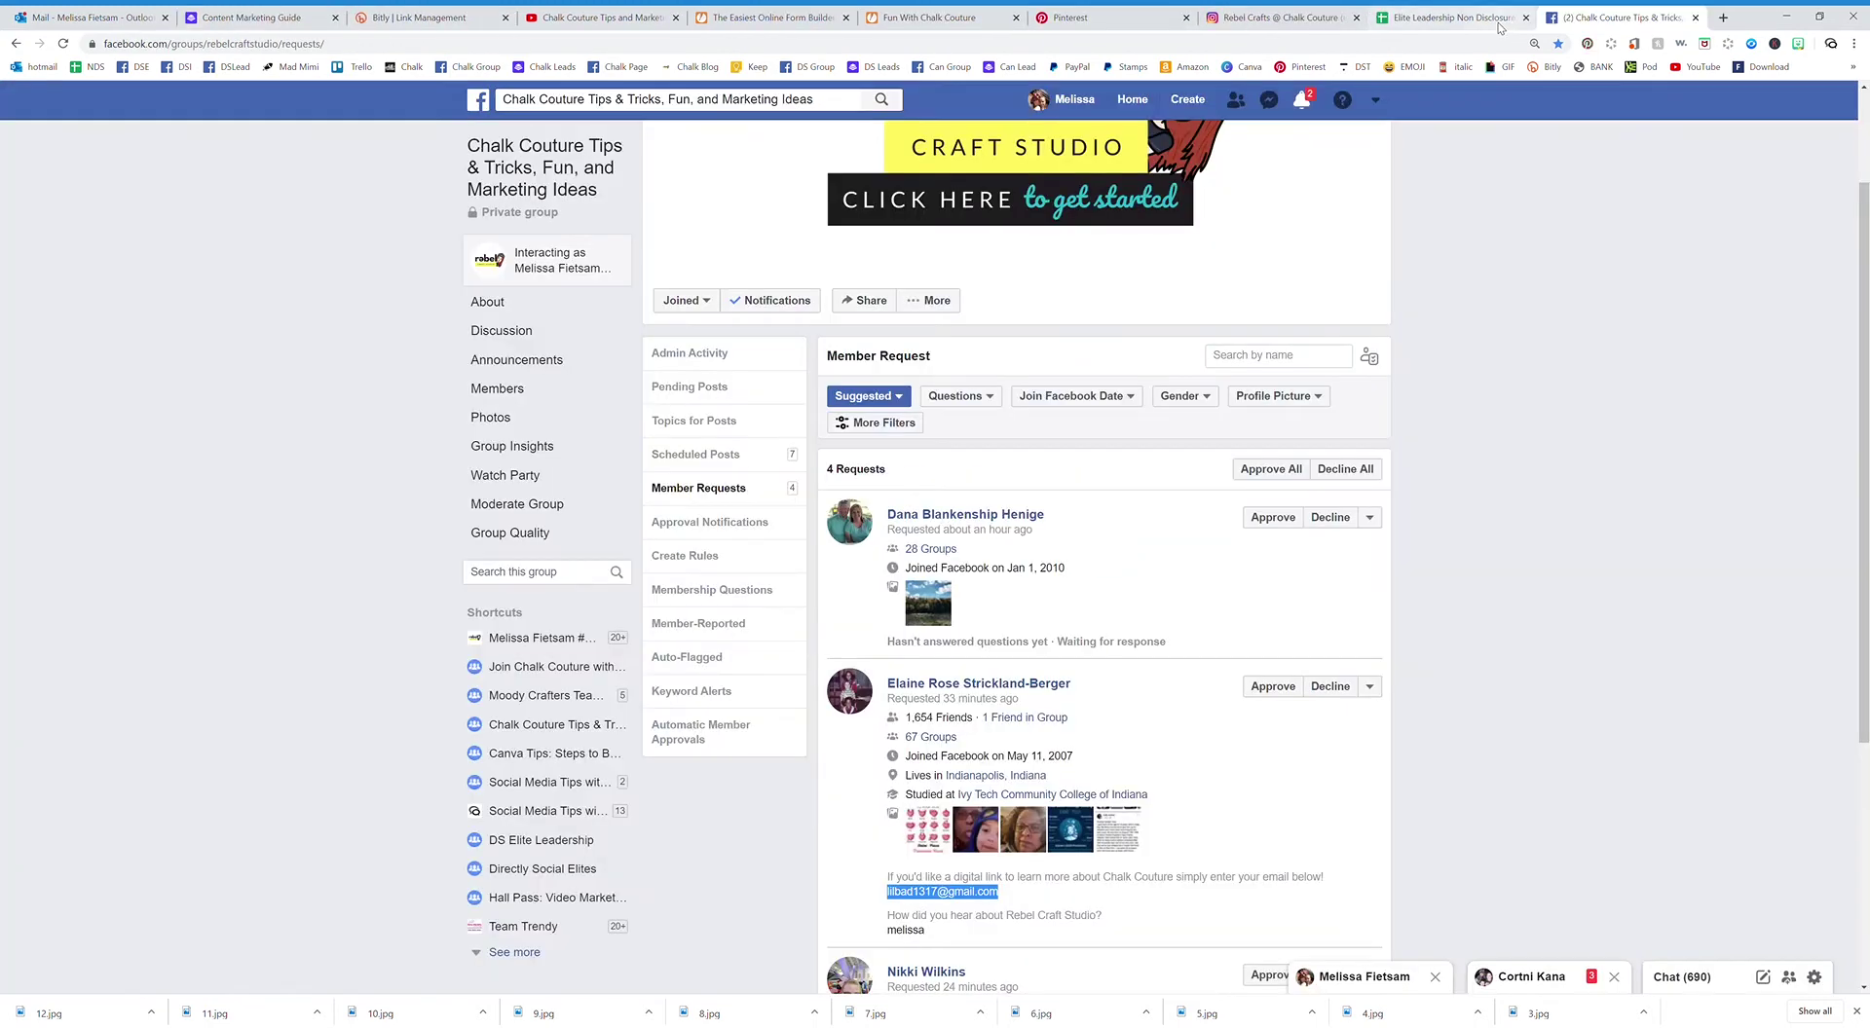
{"action": "left_click", "coordinate": [1267, 690]}
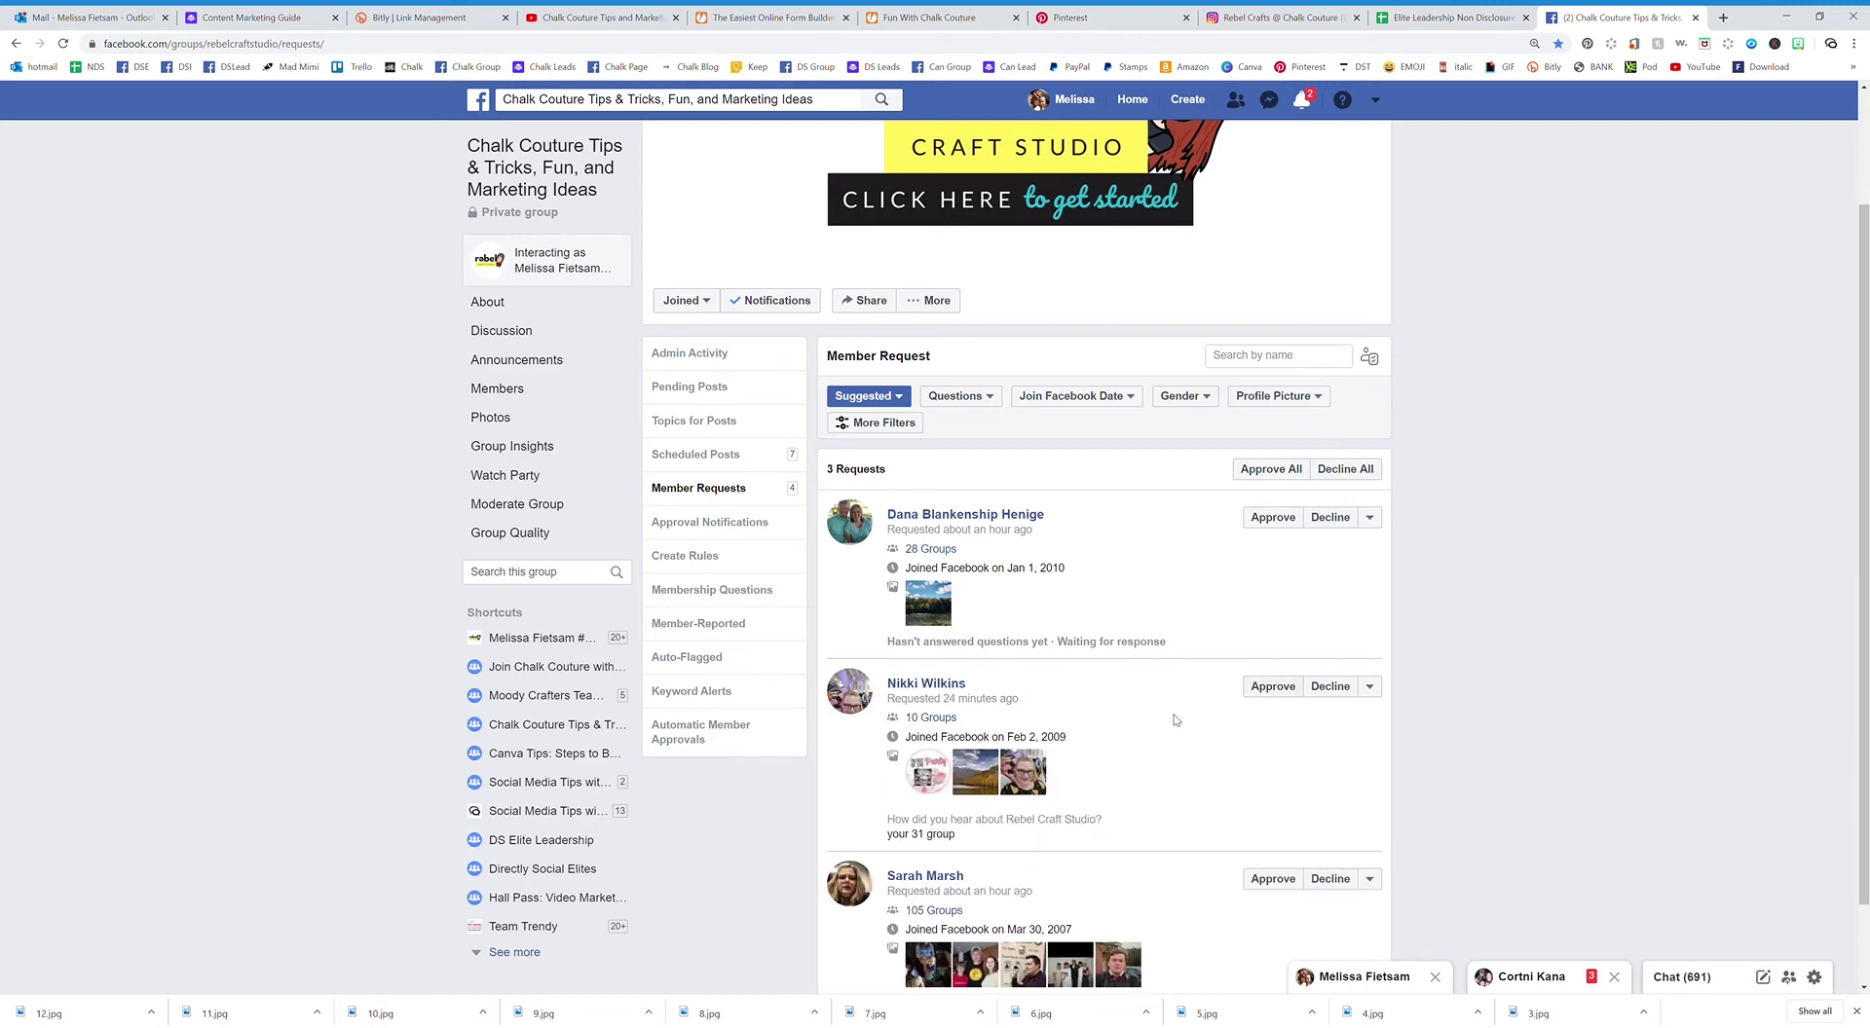
{"action": "left_click", "coordinate": [1257, 686]}
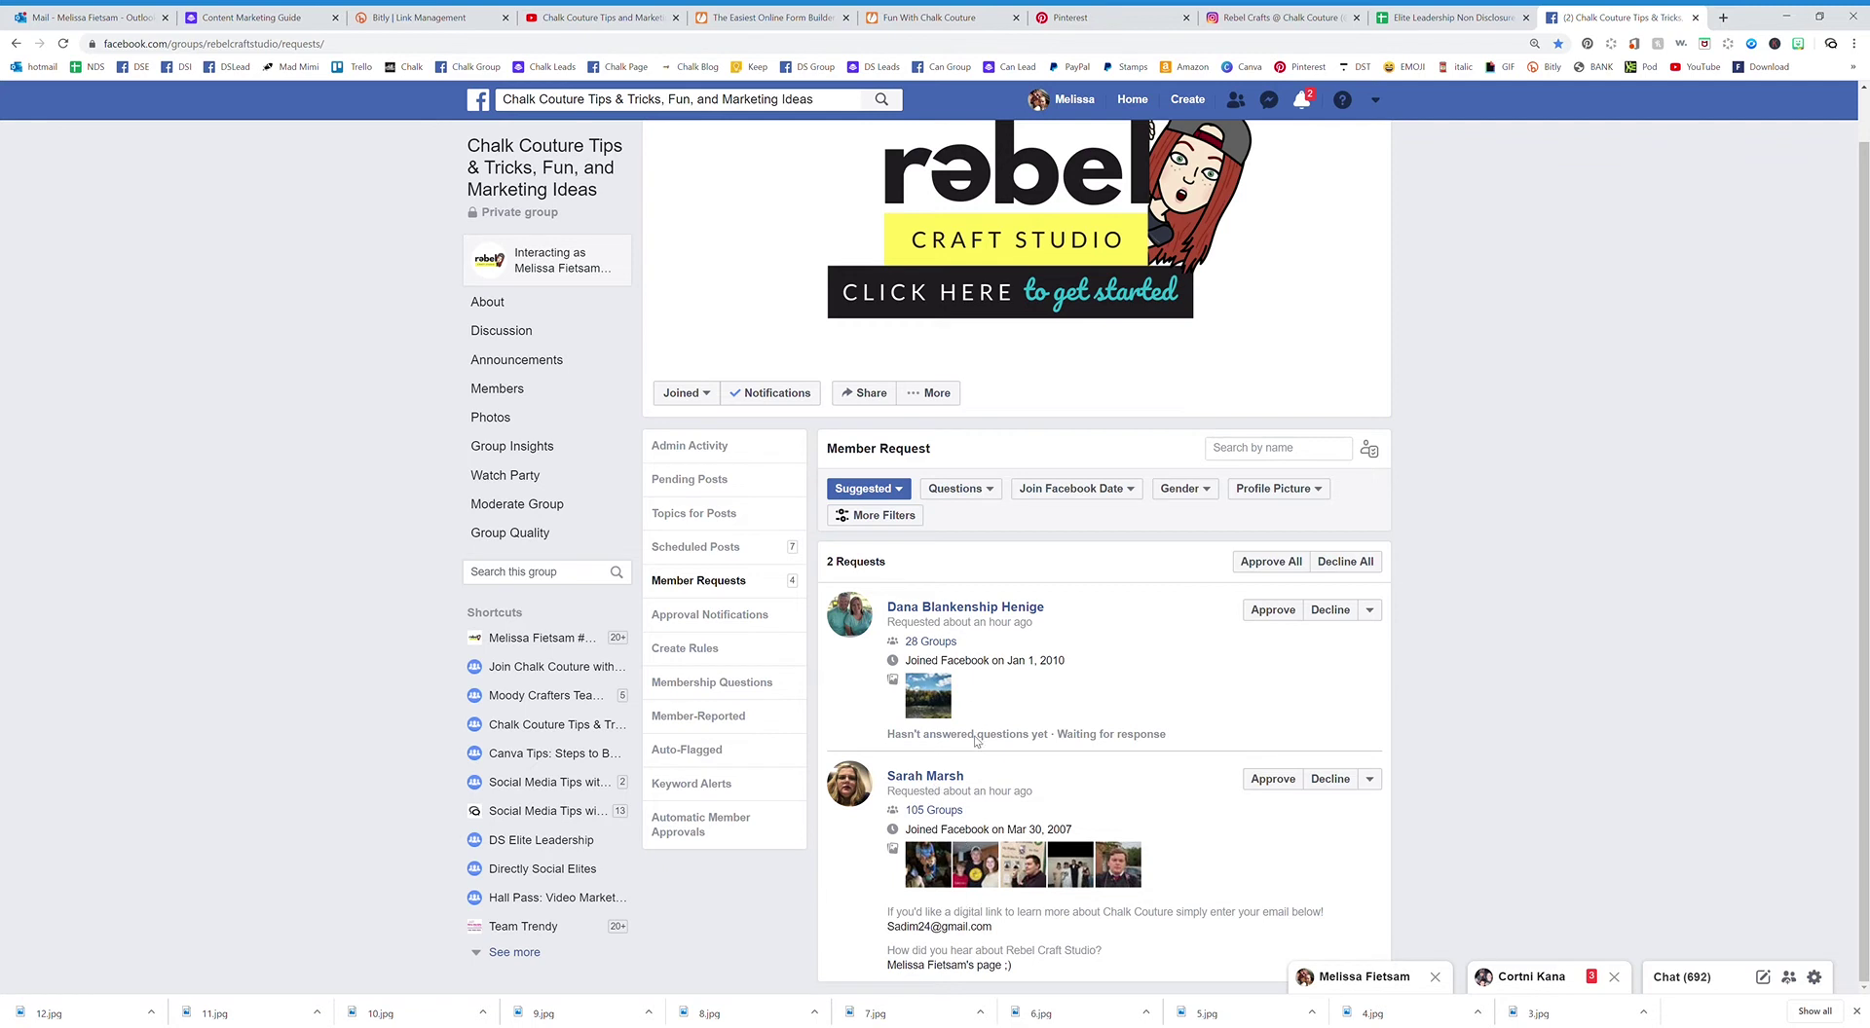
{"action": "left_click", "coordinate": [491, 158]}
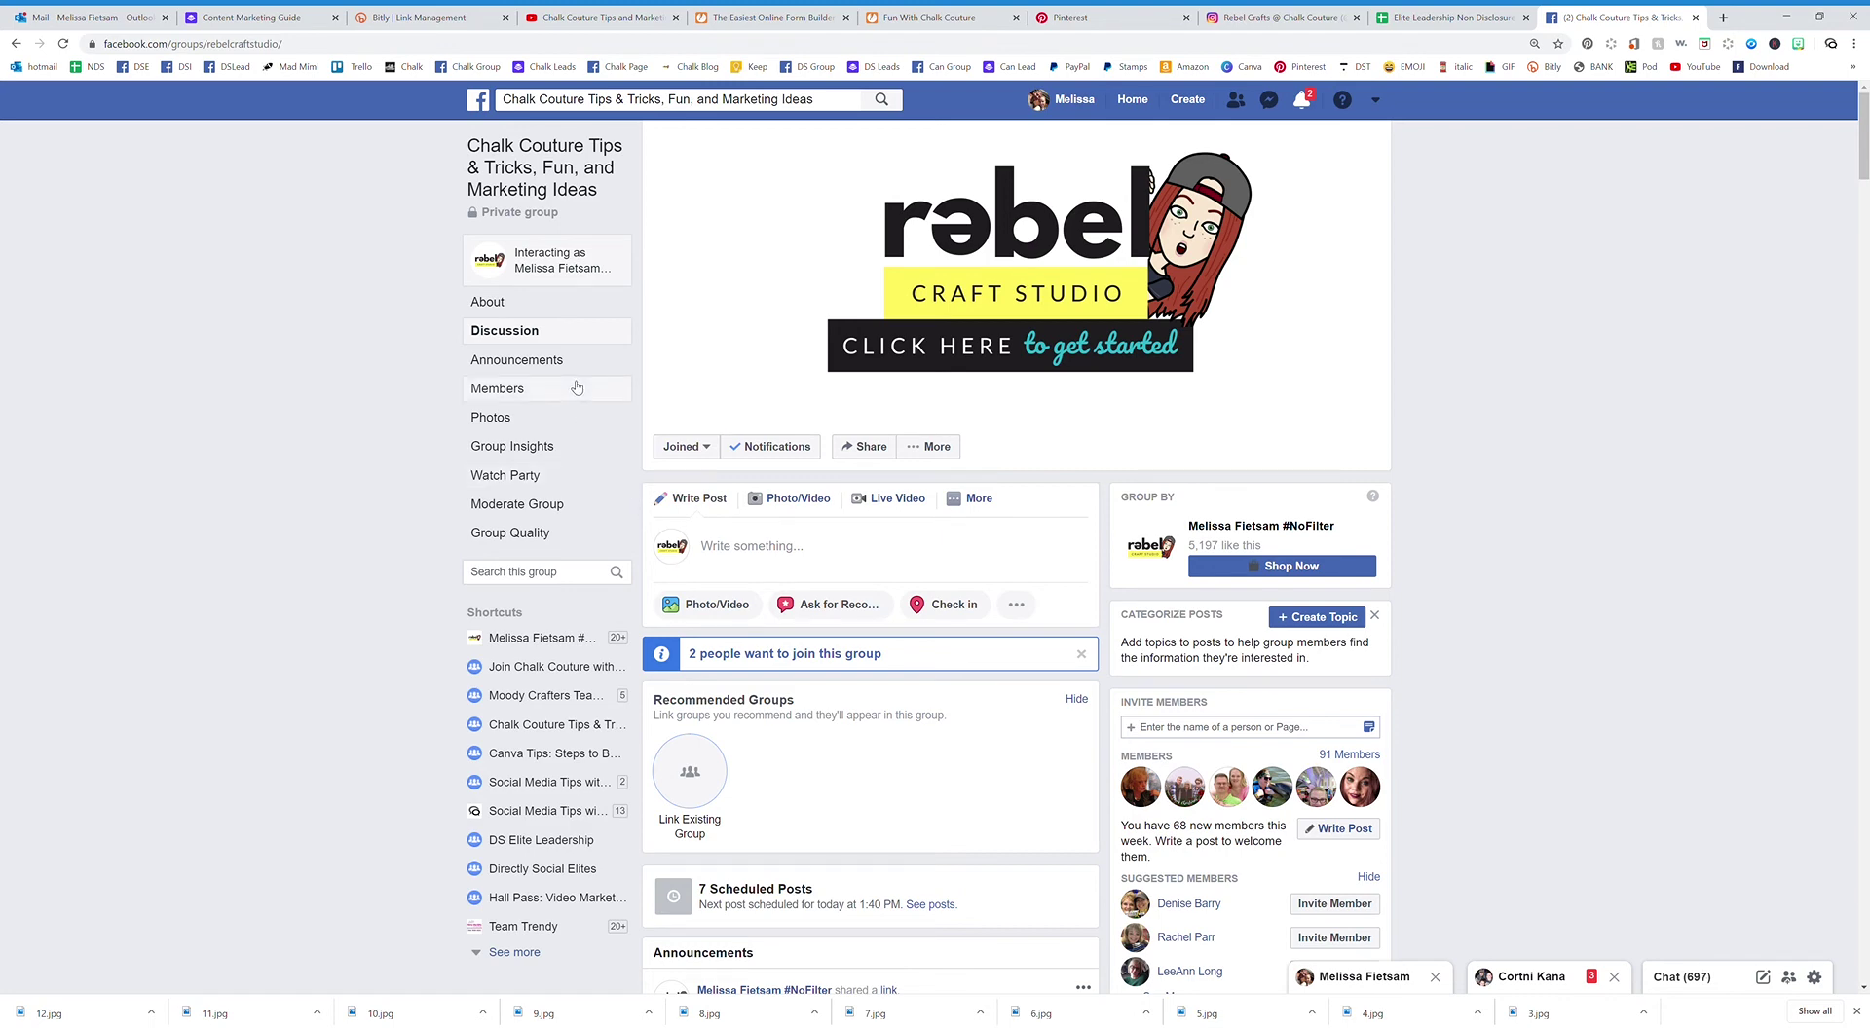
- Open the group's settings and go to Ask Questions under Membership Requests
{"action": "left_click", "coordinate": [933, 446]}
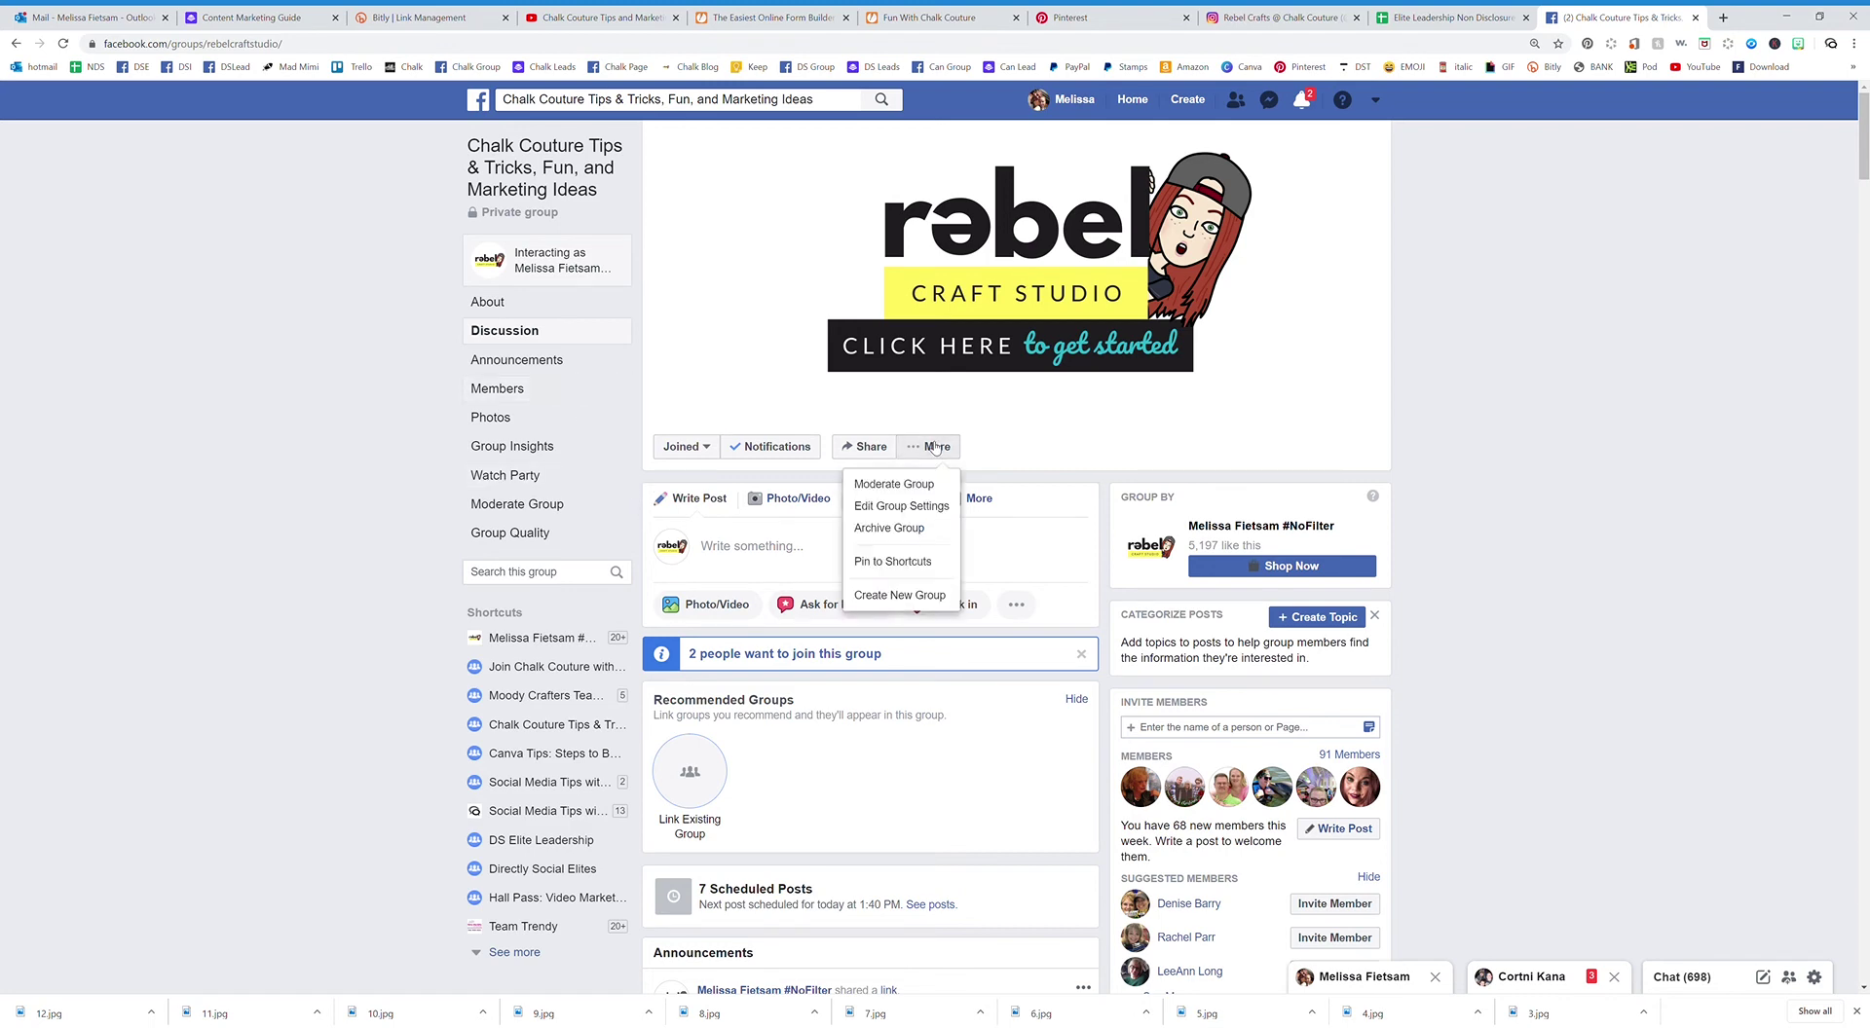
{"action": "left_click", "coordinate": [920, 506]}
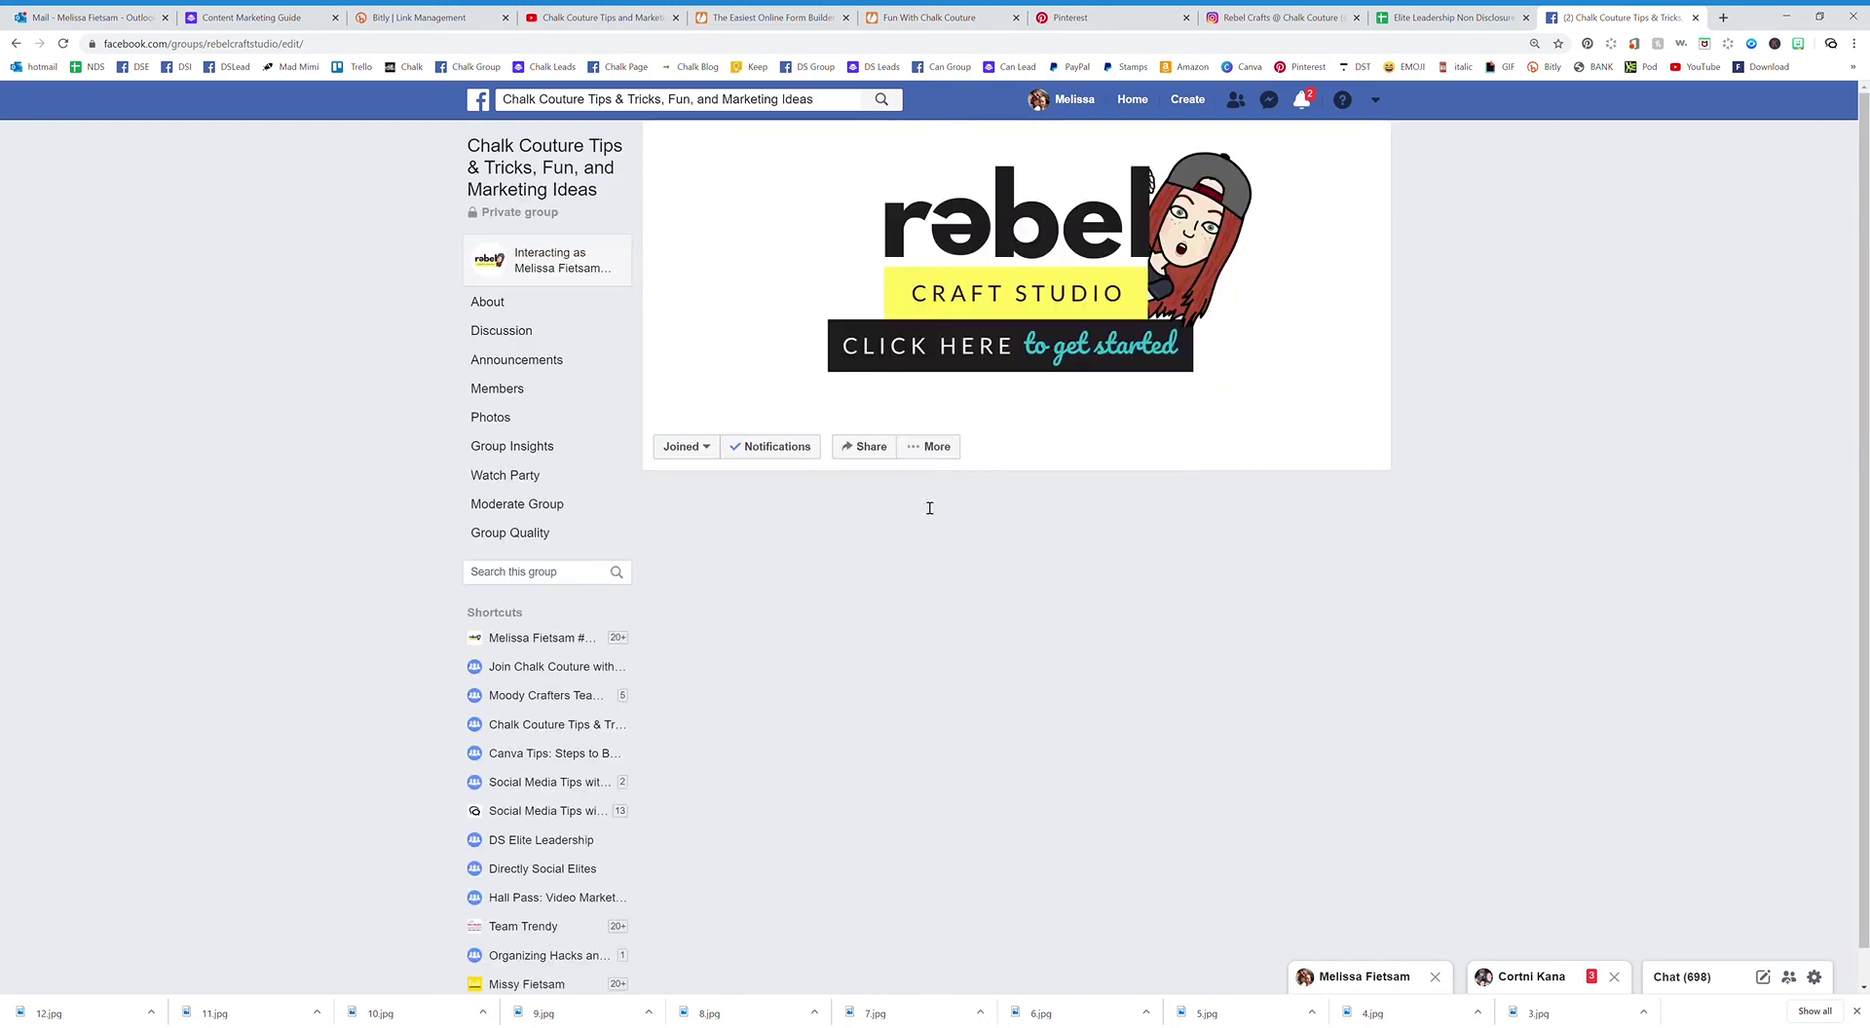
{"action": "scroll", "coordinate": [720, 660], "scroll_direction": "down", "scroll_amount": 3}
{"action": "scroll", "coordinate": [720, 660], "scroll_direction": "down", "scroll_amount": 4}
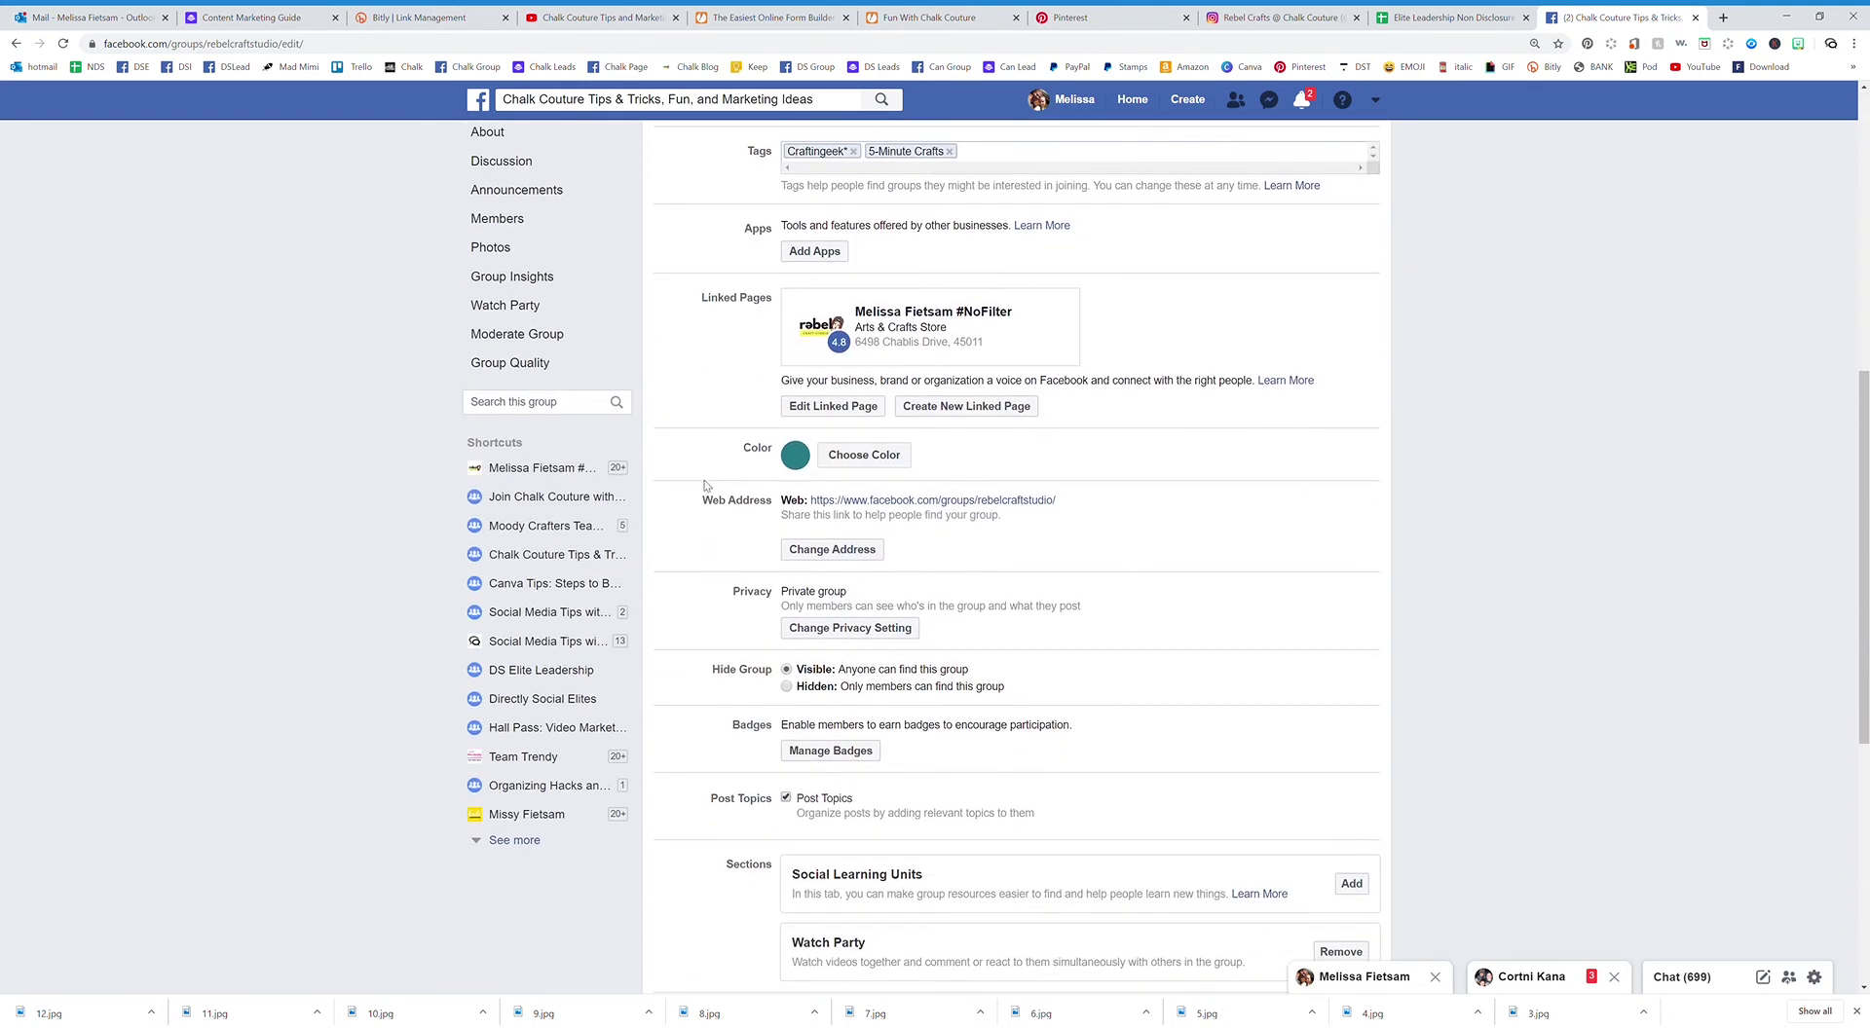
{"action": "scroll", "coordinate": [705, 484], "scroll_direction": "down", "scroll_amount": 2}
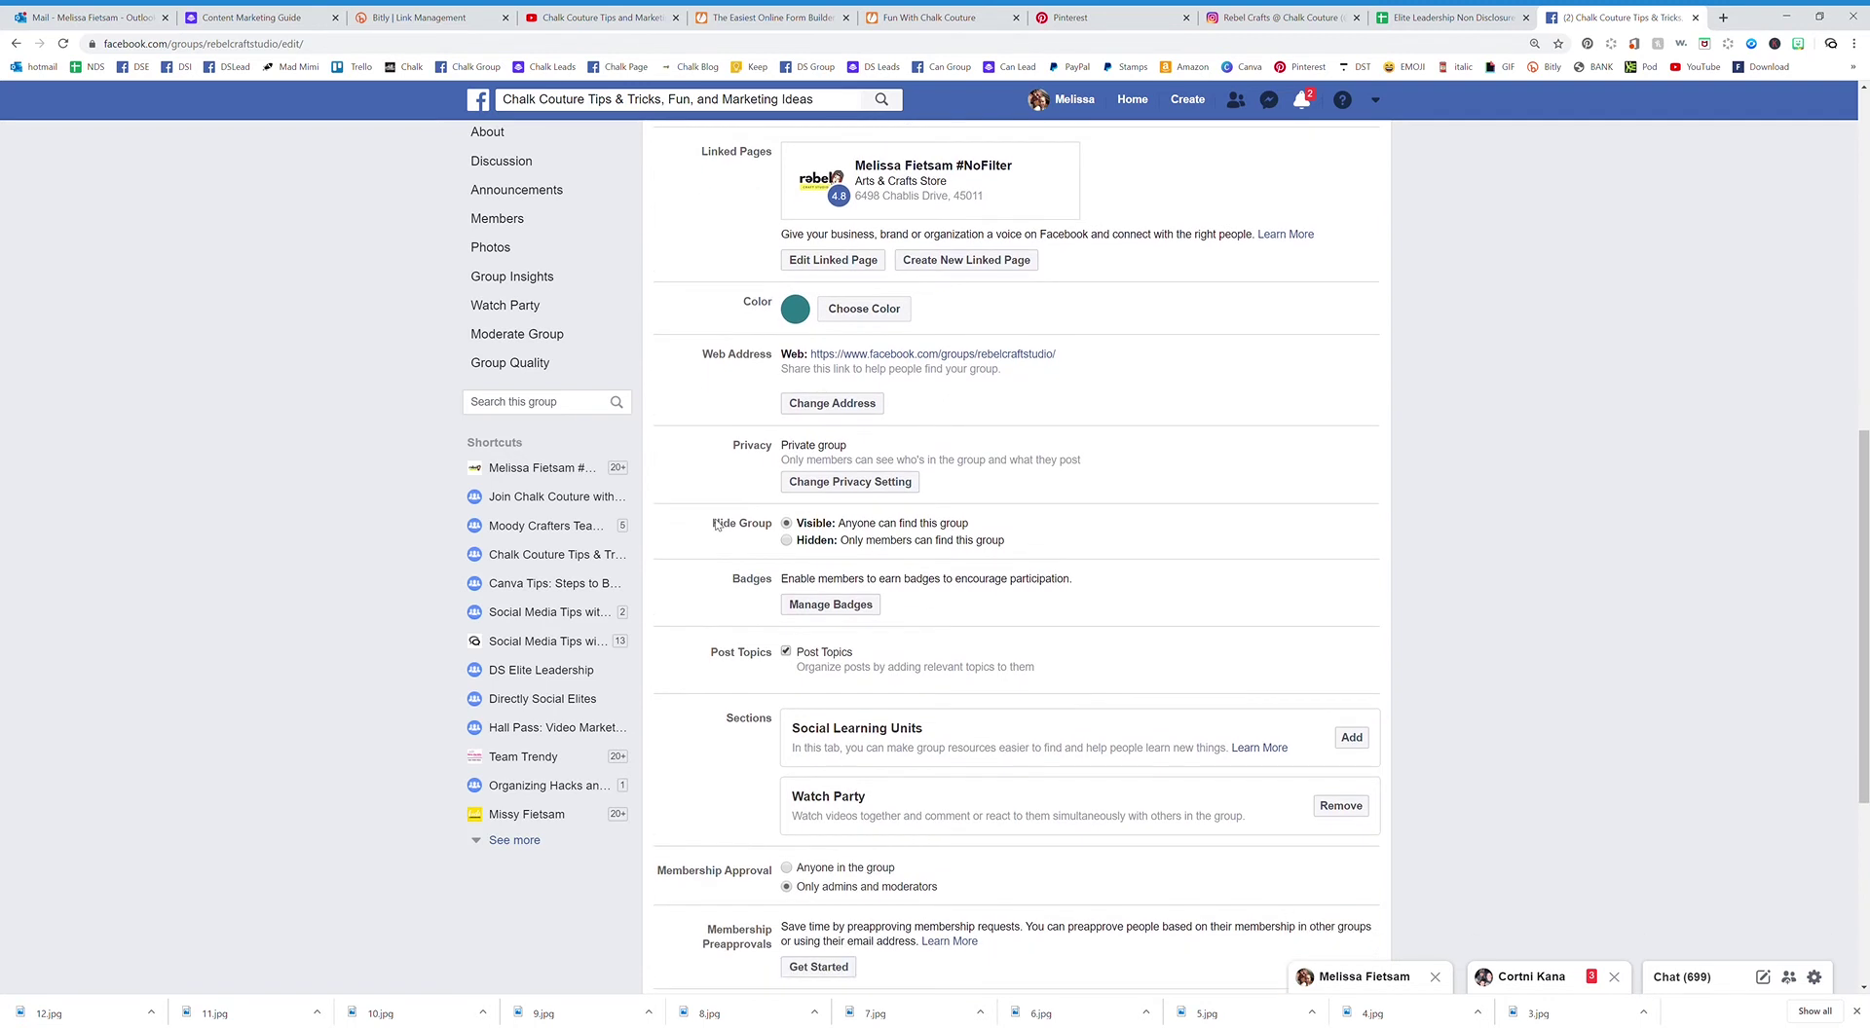
{"action": "scroll", "coordinate": [716, 524], "scroll_direction": "down", "scroll_amount": 1}
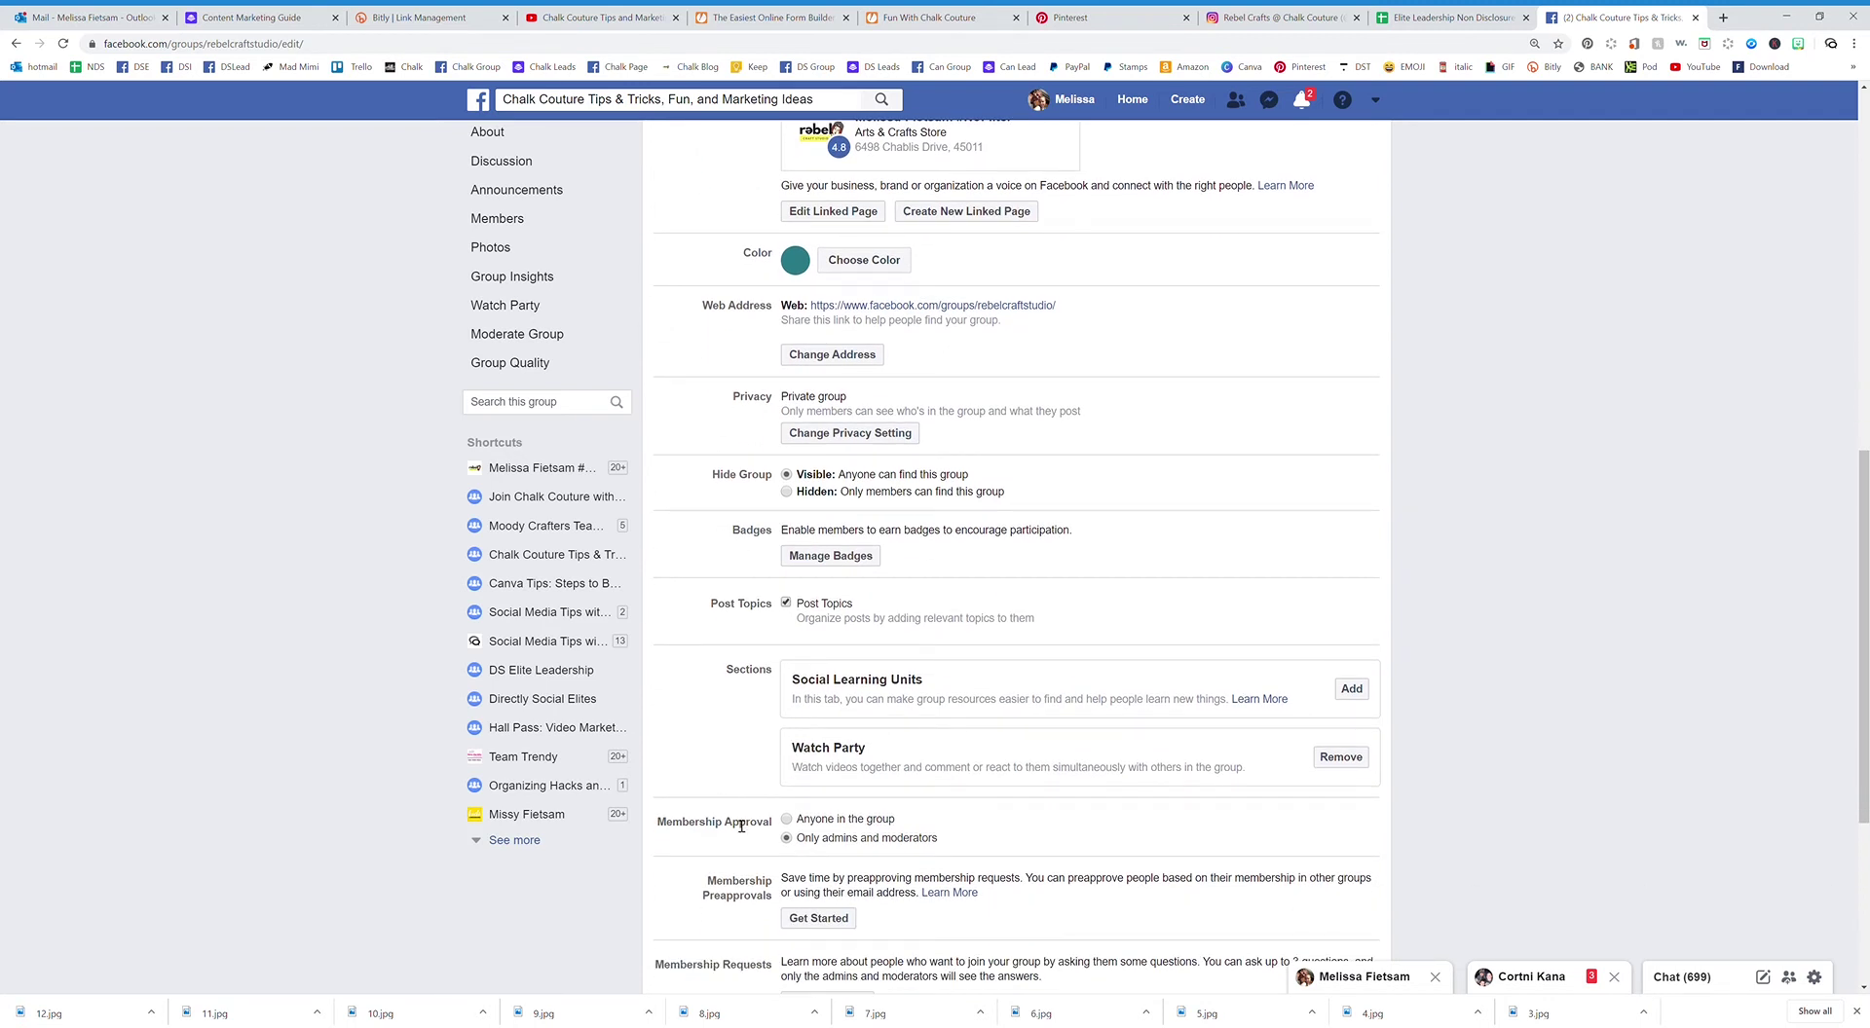
{"action": "scroll", "coordinate": [741, 826], "scroll_direction": "down", "scroll_amount": 2}
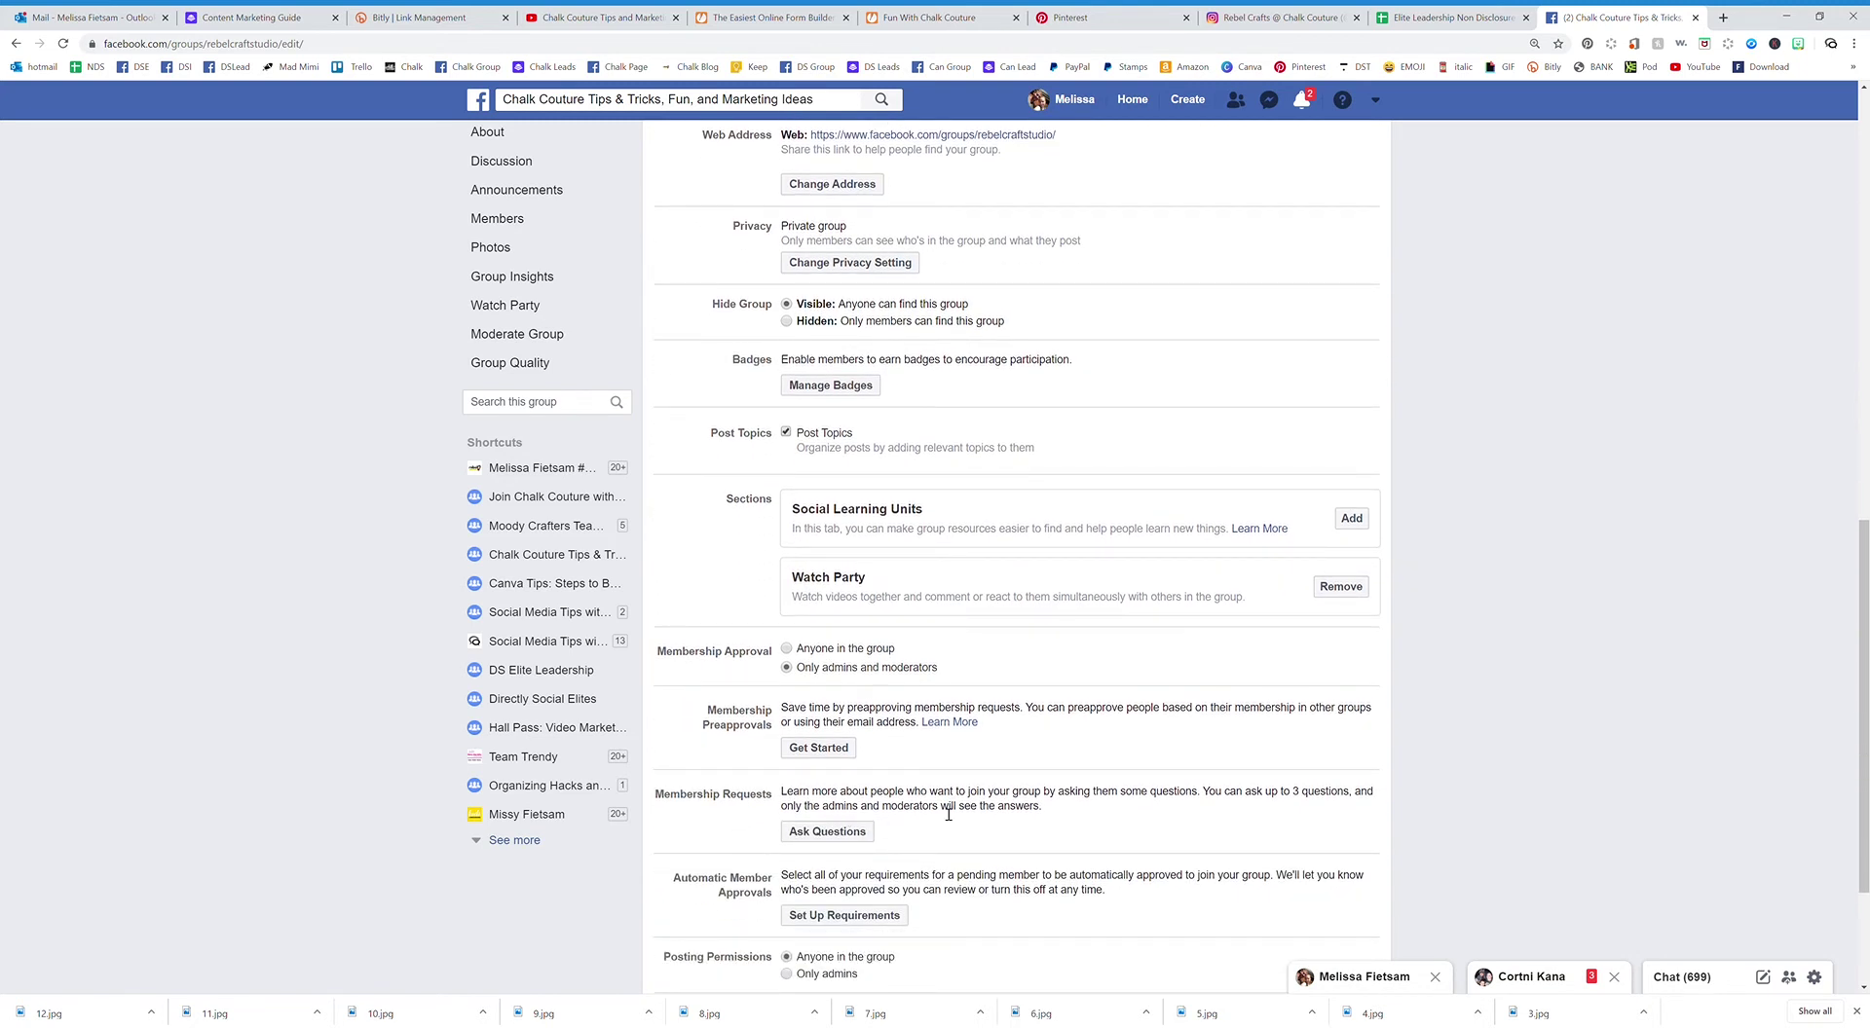
{"action": "left_click", "coordinate": [807, 835]}
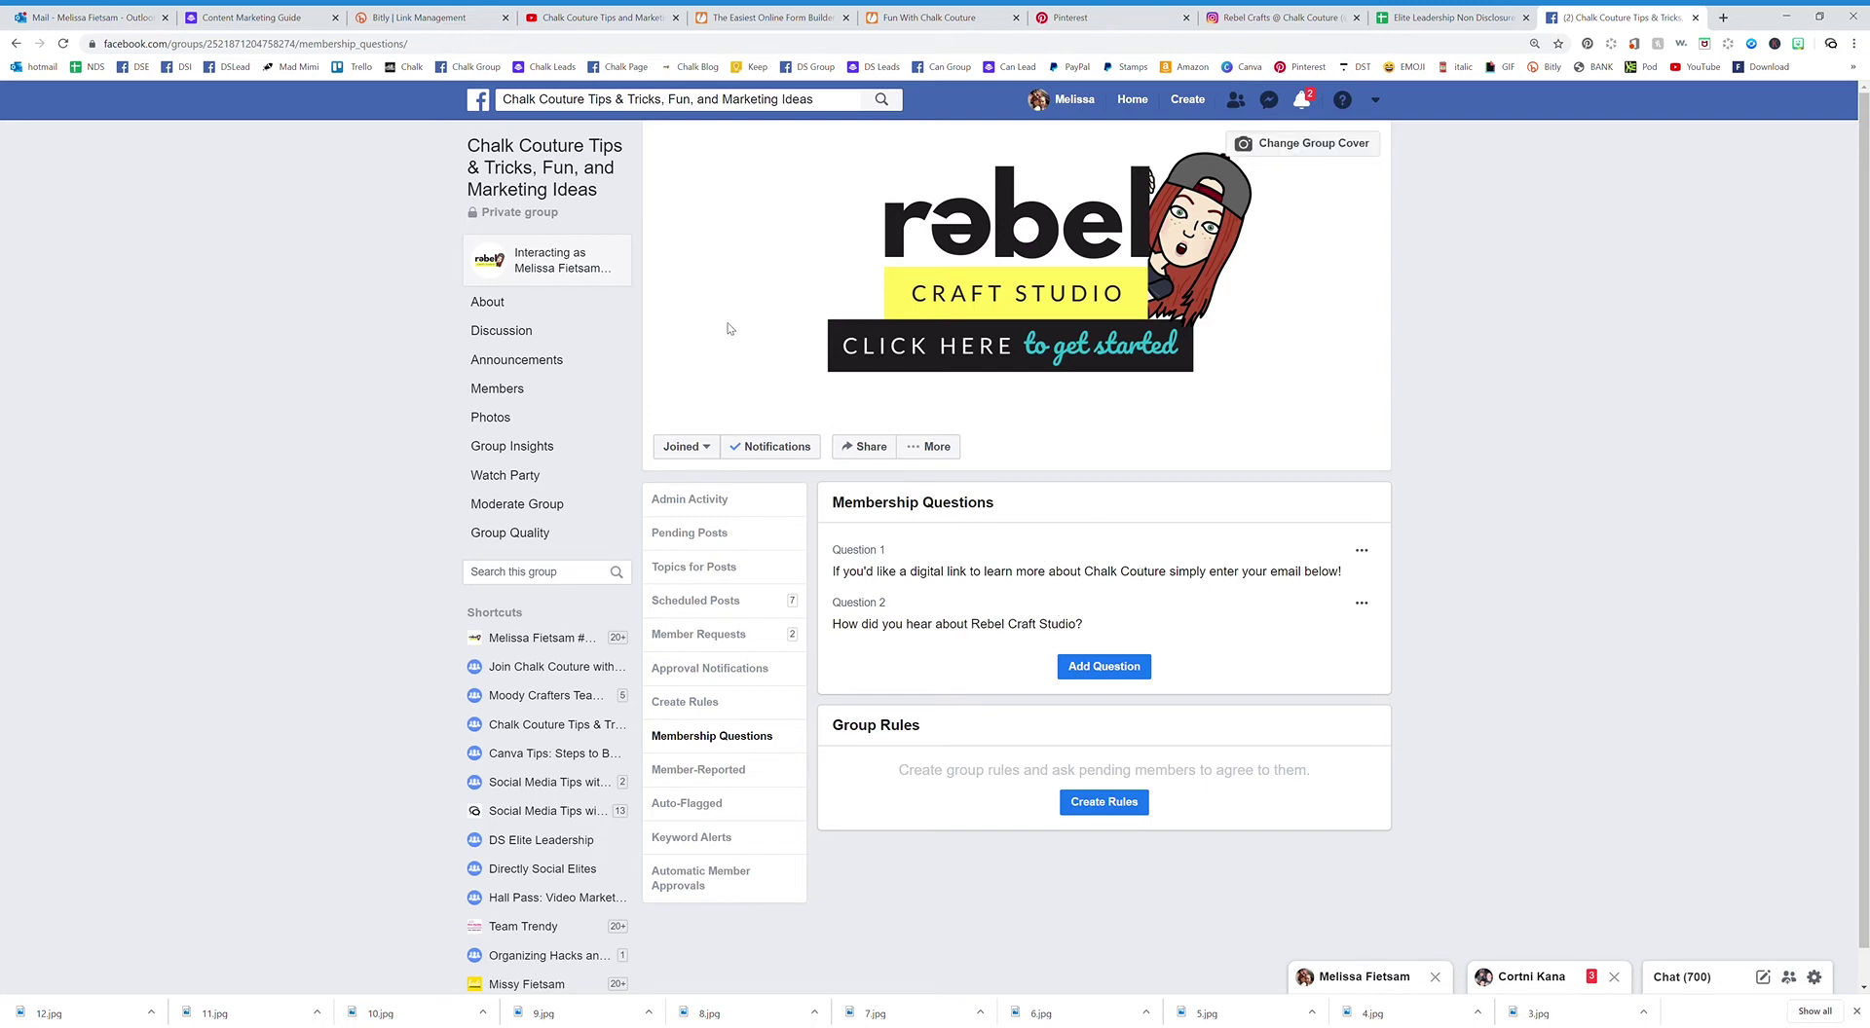
- Switch to the live 'Fun With Chalk Couture' form showing a sample name and email
{"action": "left_click", "coordinate": [904, 19]}
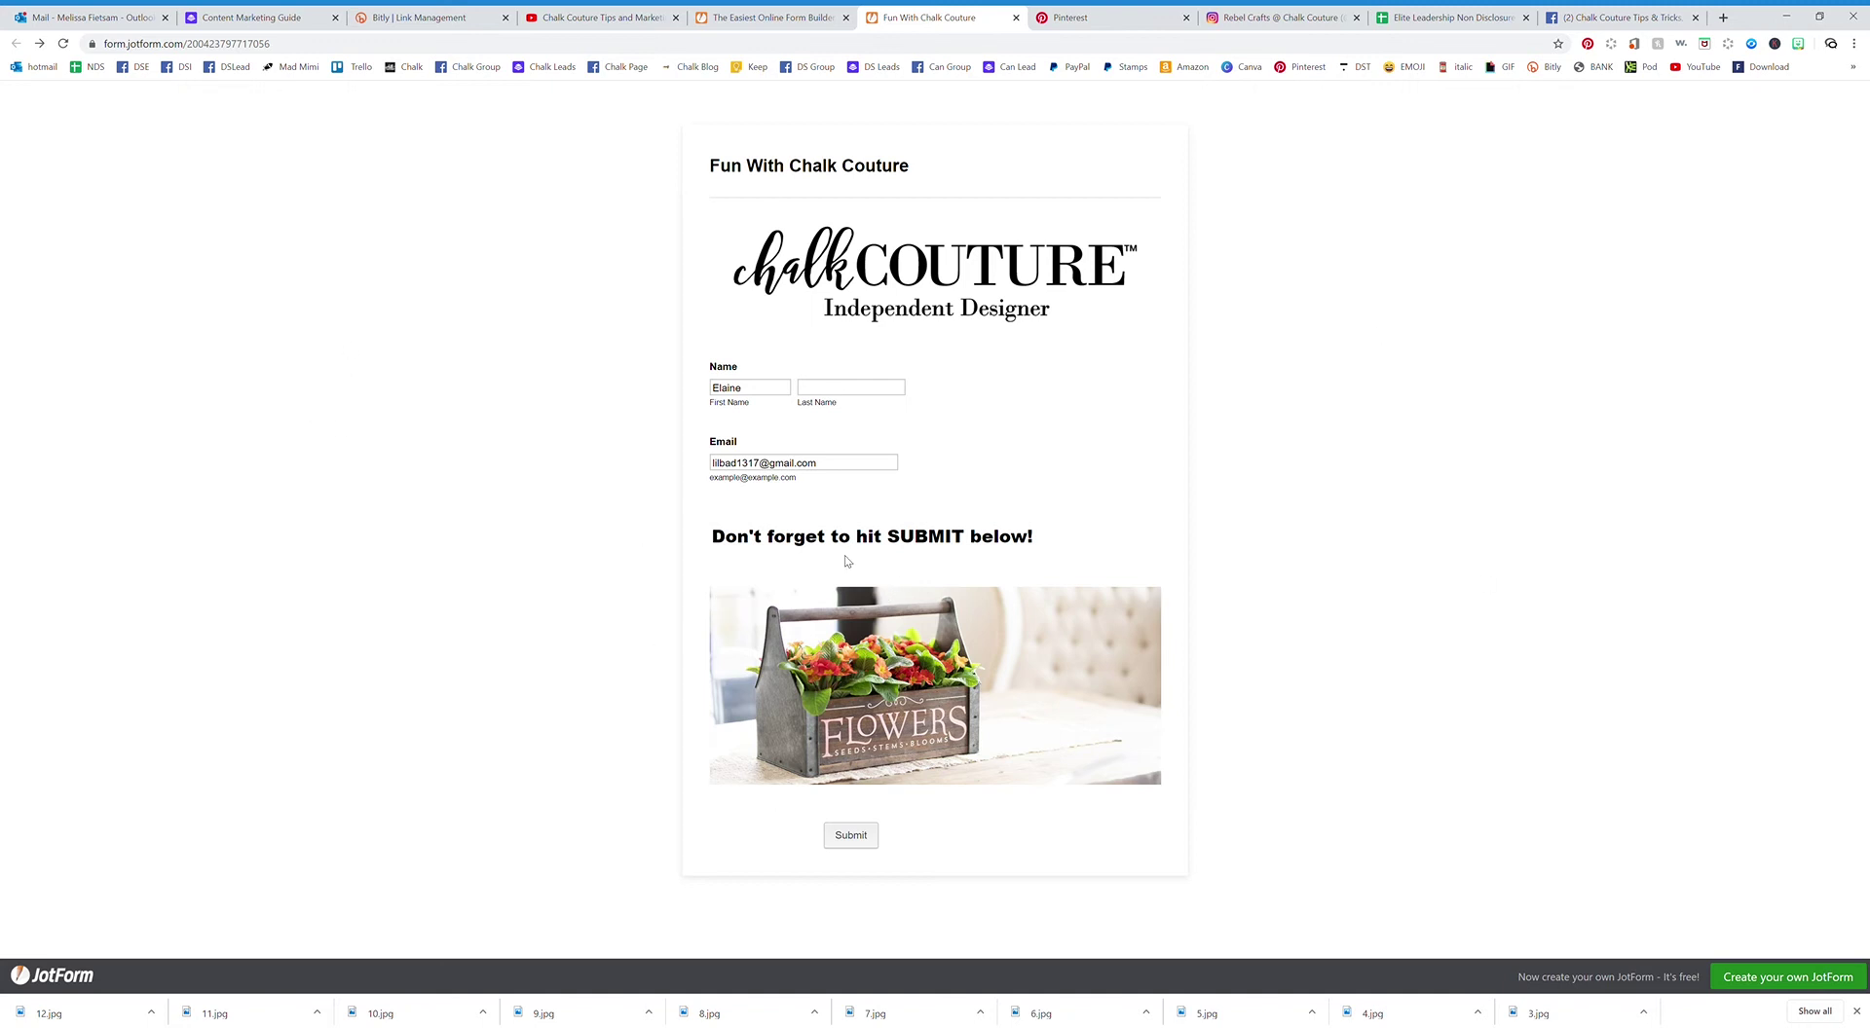
- Go from the form builder to My Forms, listing Fun With Chalk Couture, Craft Night! and one more
{"action": "left_click", "coordinate": [778, 10]}
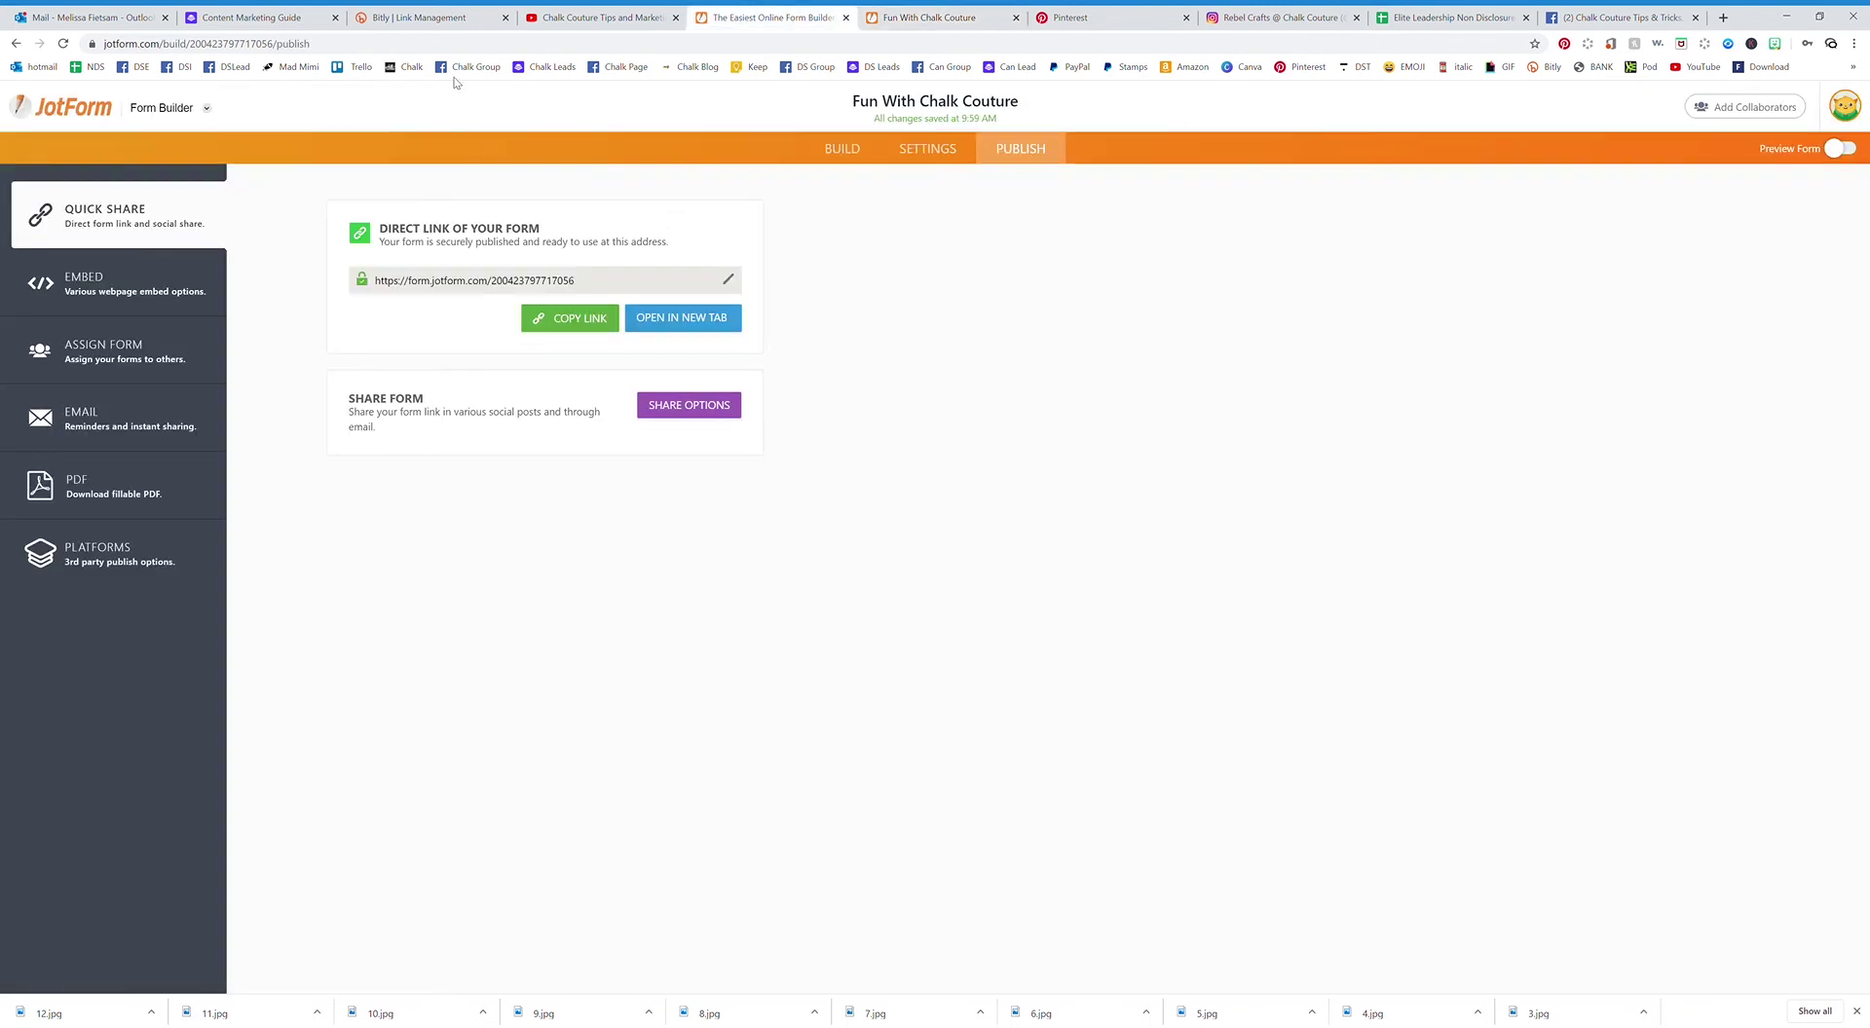
{"action": "left_click", "coordinate": [94, 111]}
{"action": "left_click", "coordinate": [932, 14]}
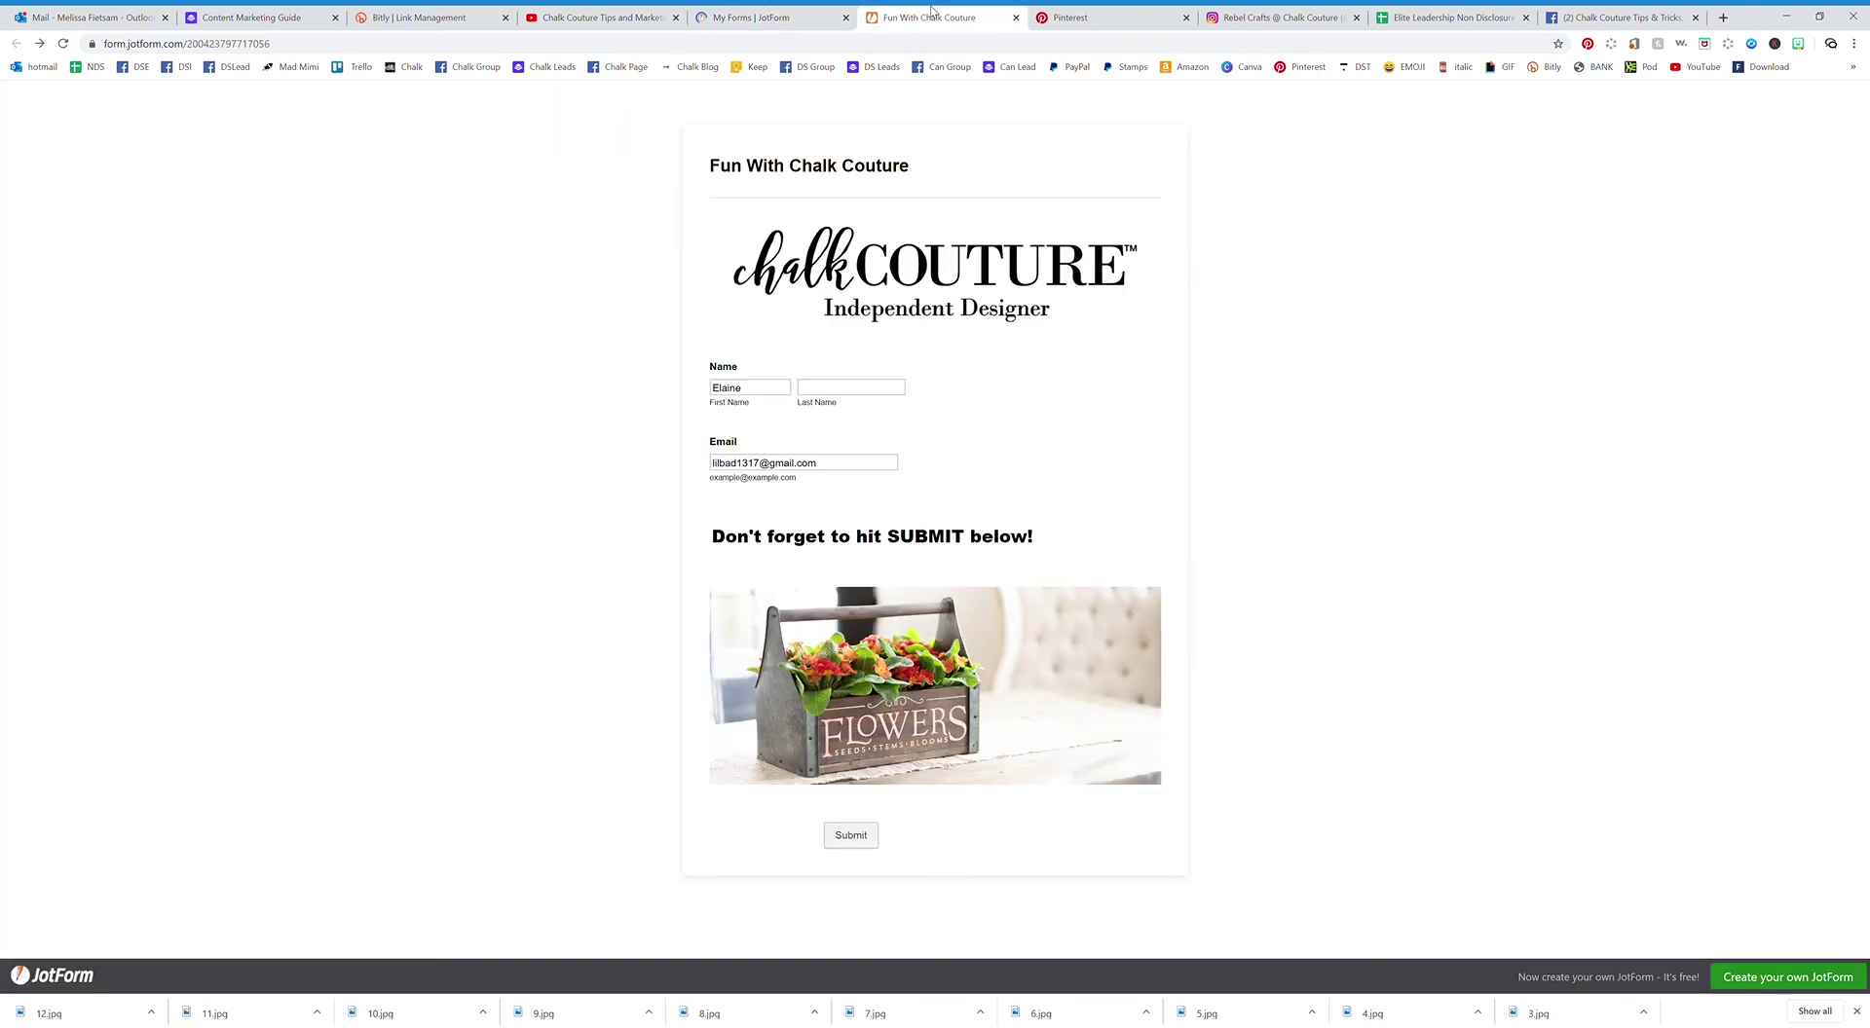
{"action": "left_click", "coordinate": [764, 14]}
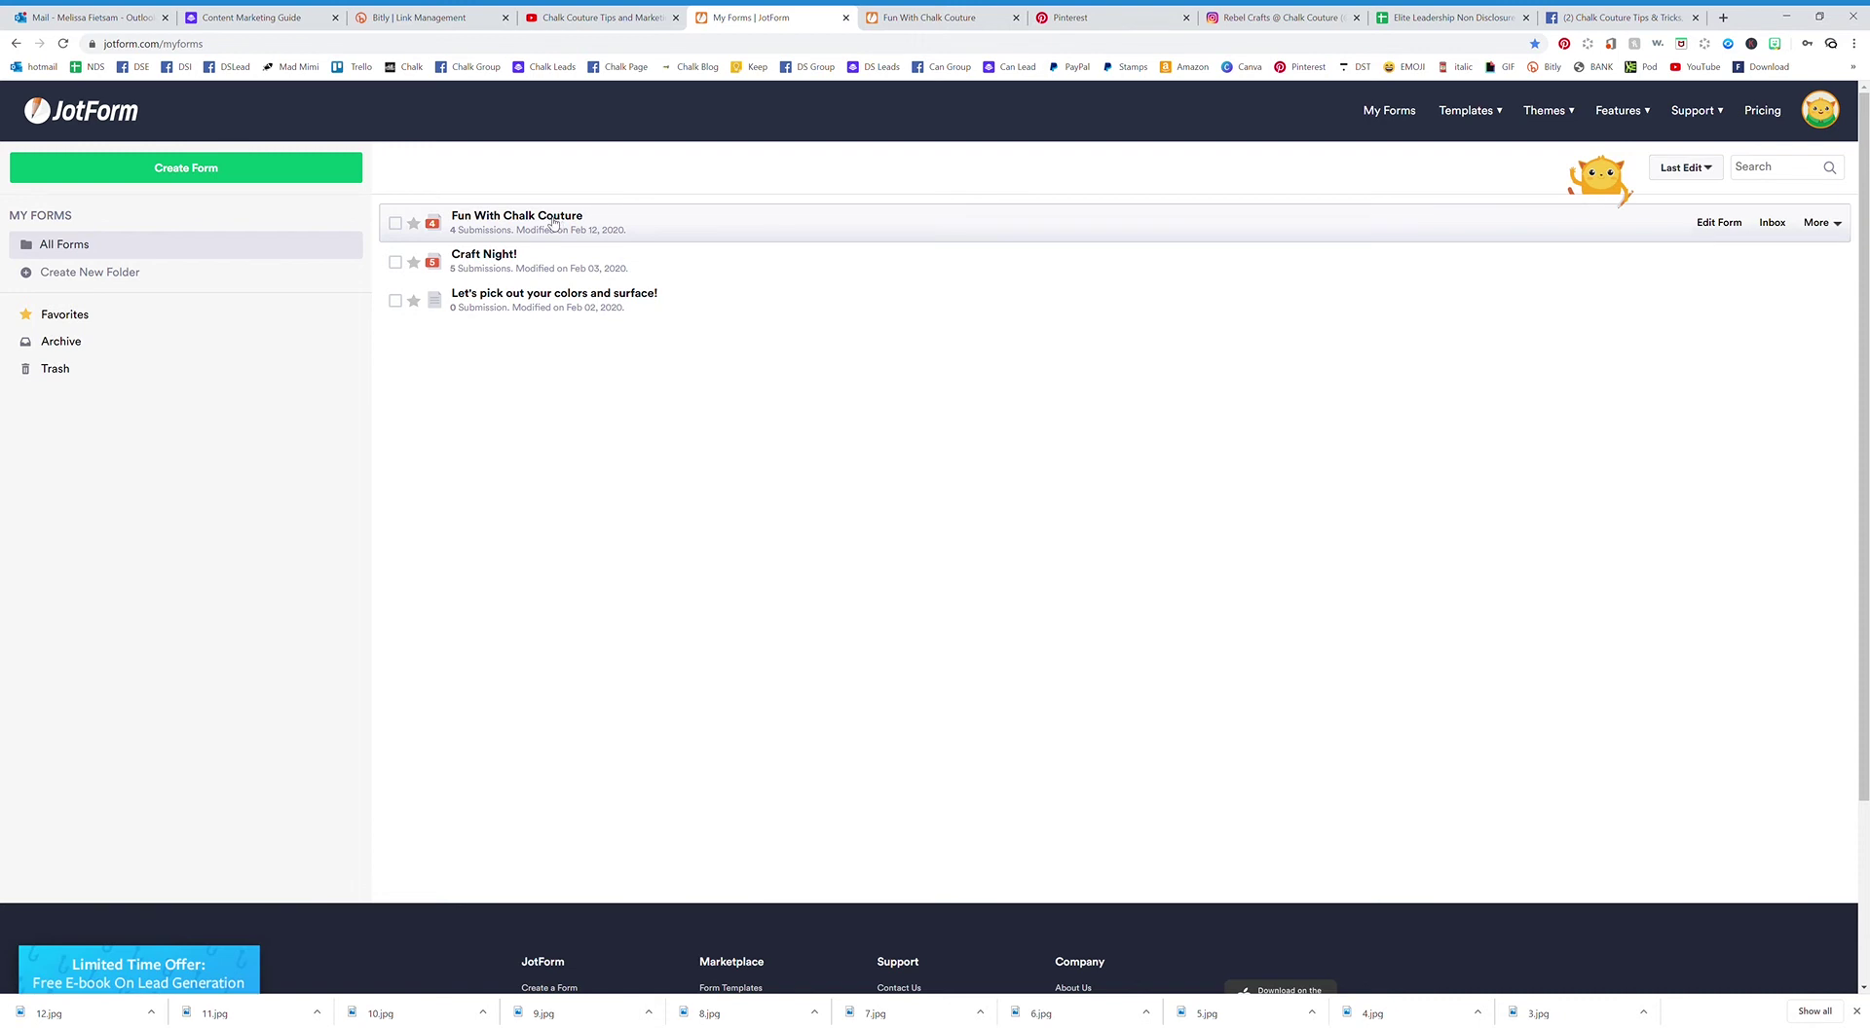
- Create a blank Classic Form from scratch and add a Full Name field under the Heading
{"action": "left_click", "coordinate": [208, 170]}
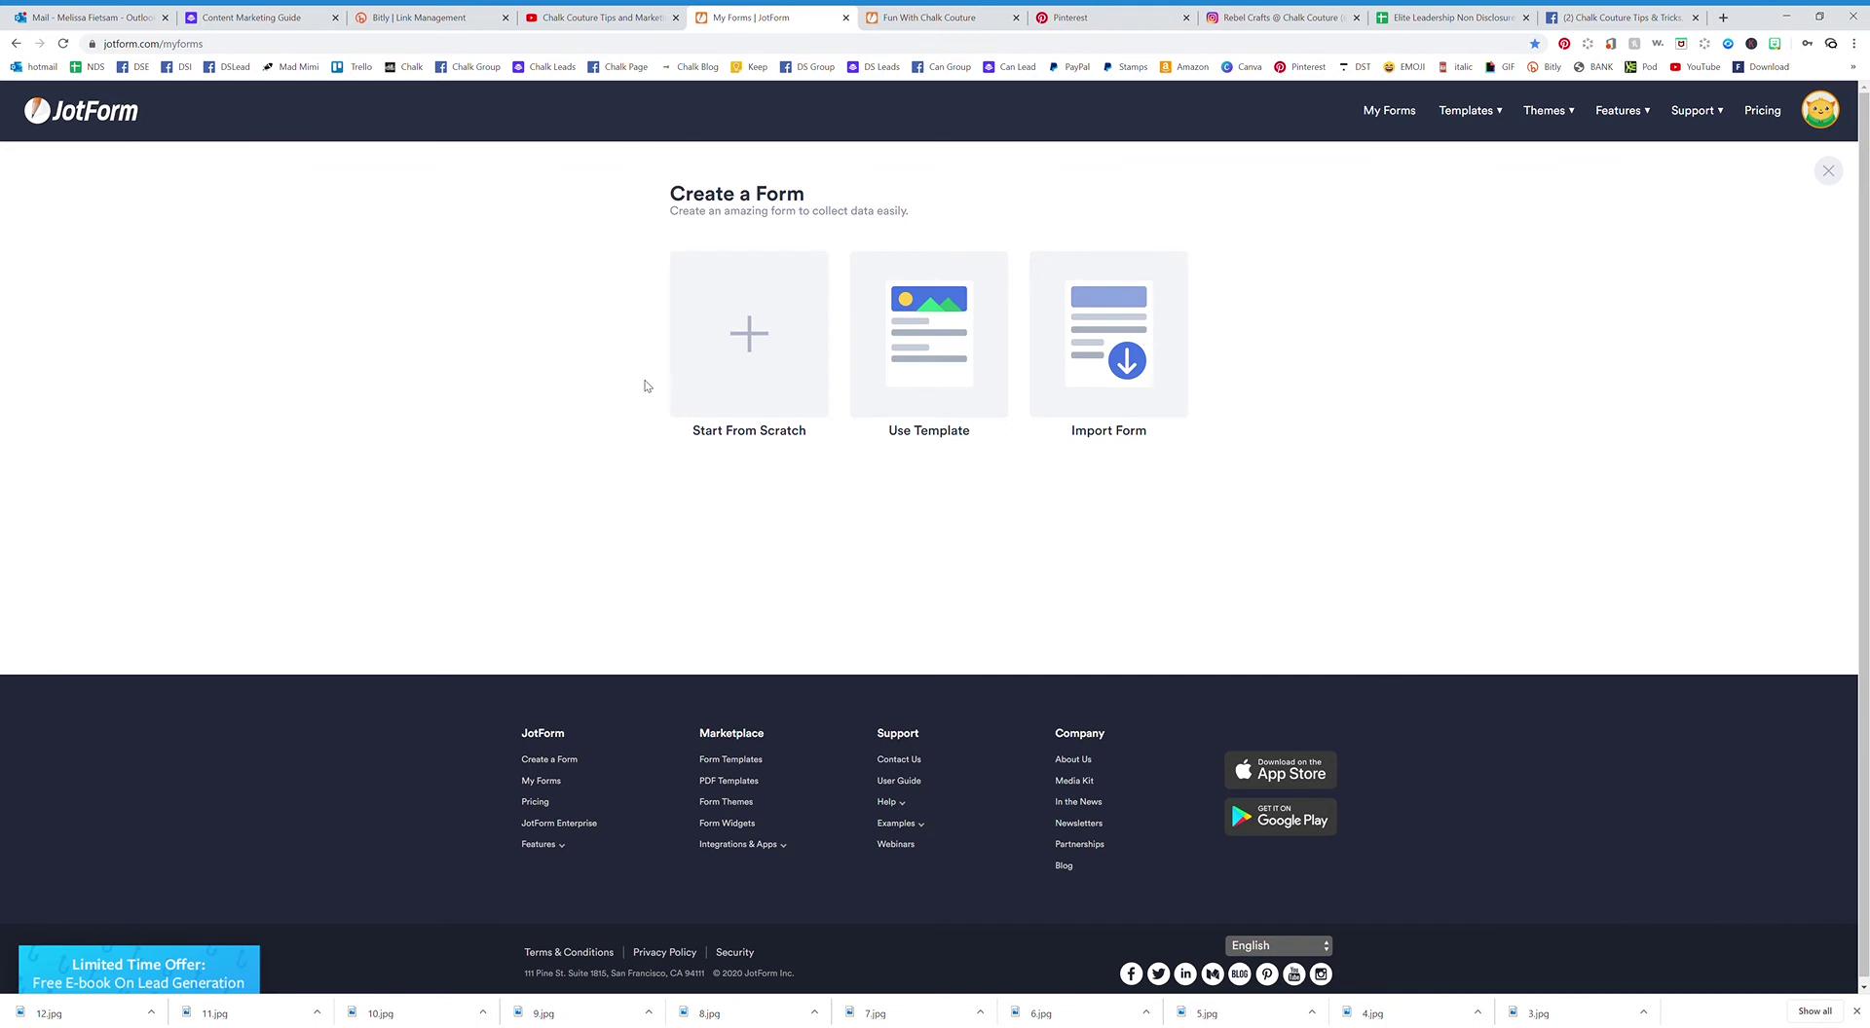
{"action": "left_click", "coordinate": [748, 356]}
{"action": "left_click", "coordinate": [756, 355]}
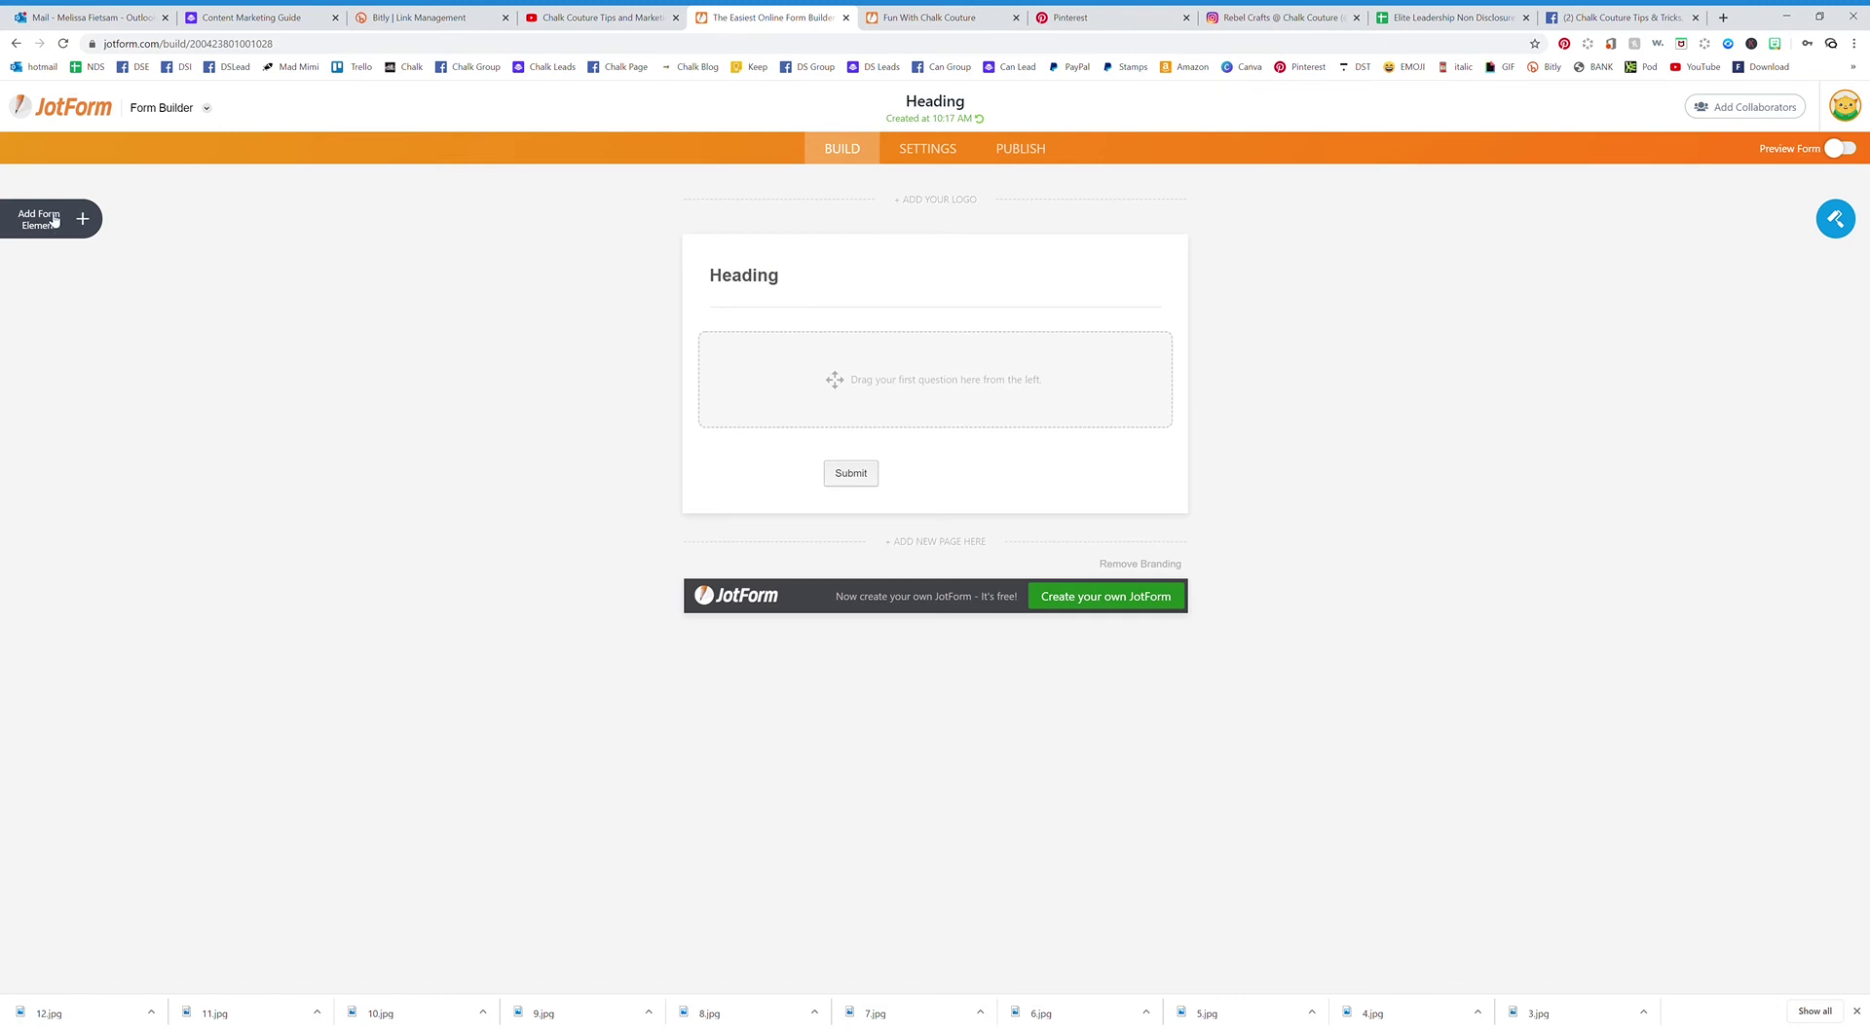
{"action": "left_click", "coordinate": [55, 214]}
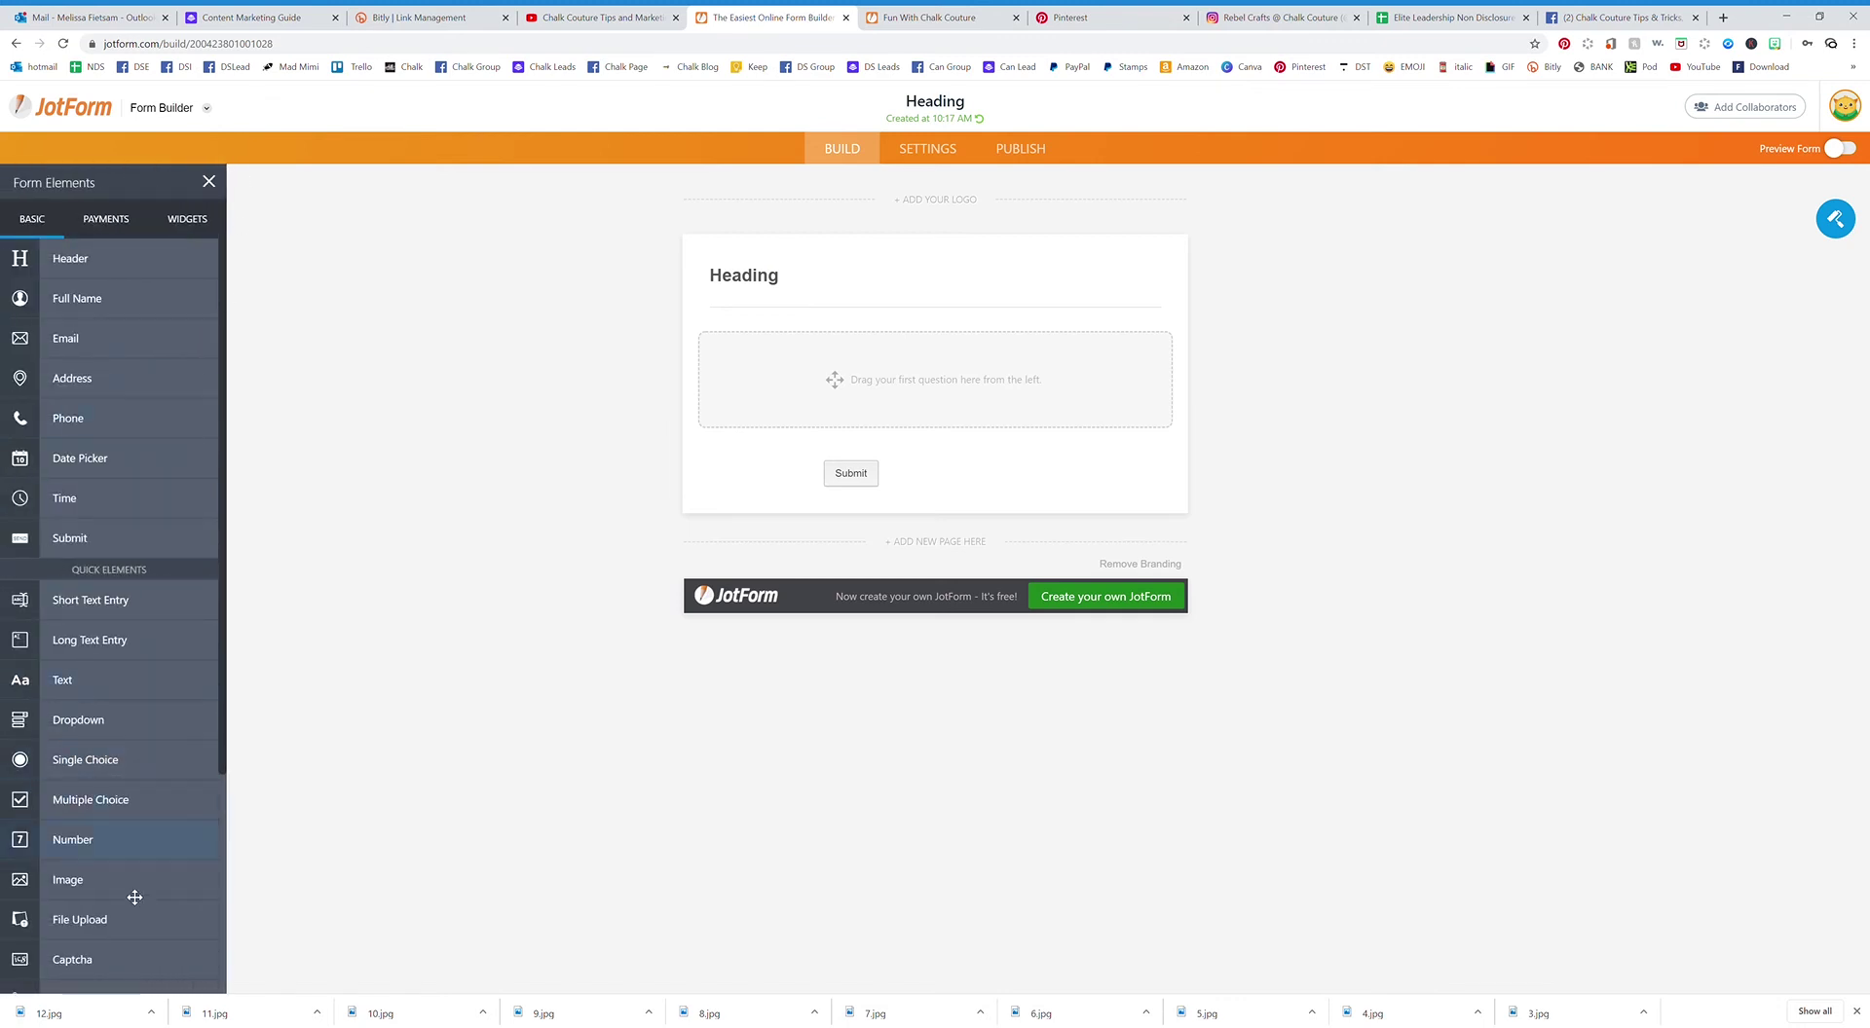
{"action": "left_click_drag", "start_coordinate": [142, 255], "coordinate": [147, 299]}
- Add a Full Name field and an Email field beneath it on the form
{"action": "left_click", "coordinate": [148, 299]}
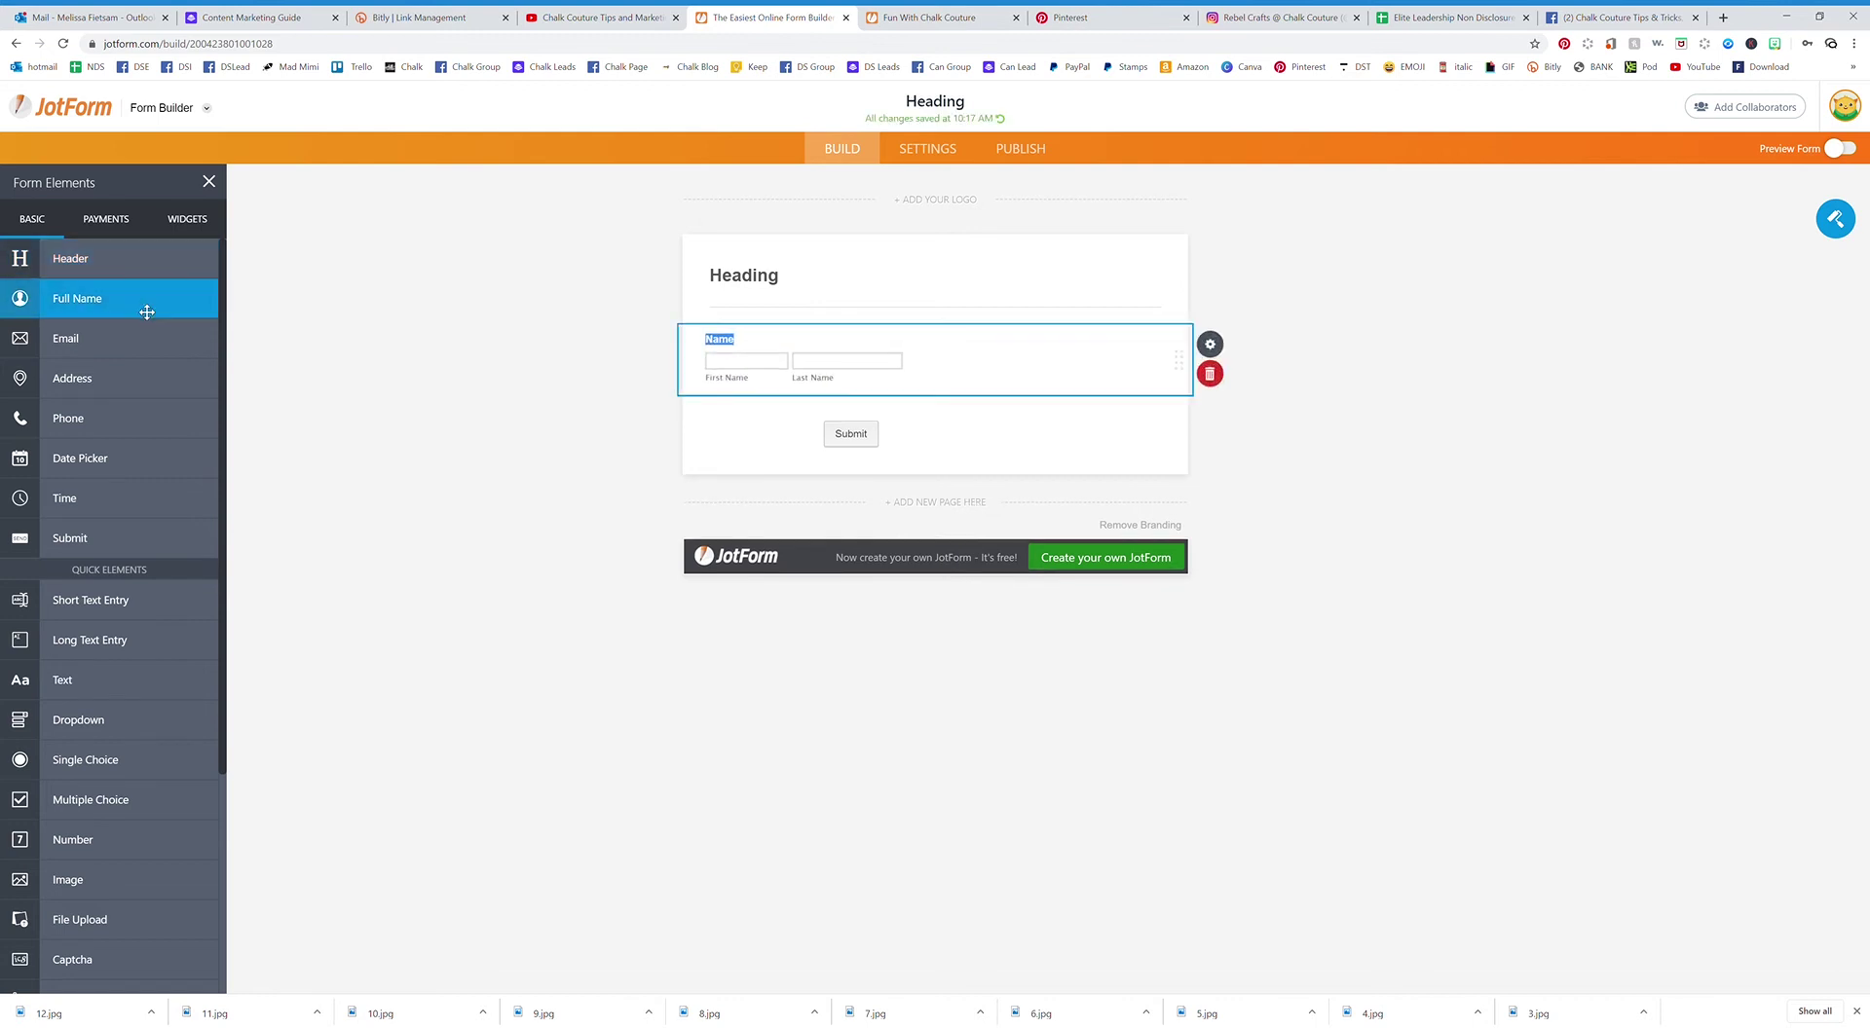
{"action": "left_click", "coordinate": [151, 352]}
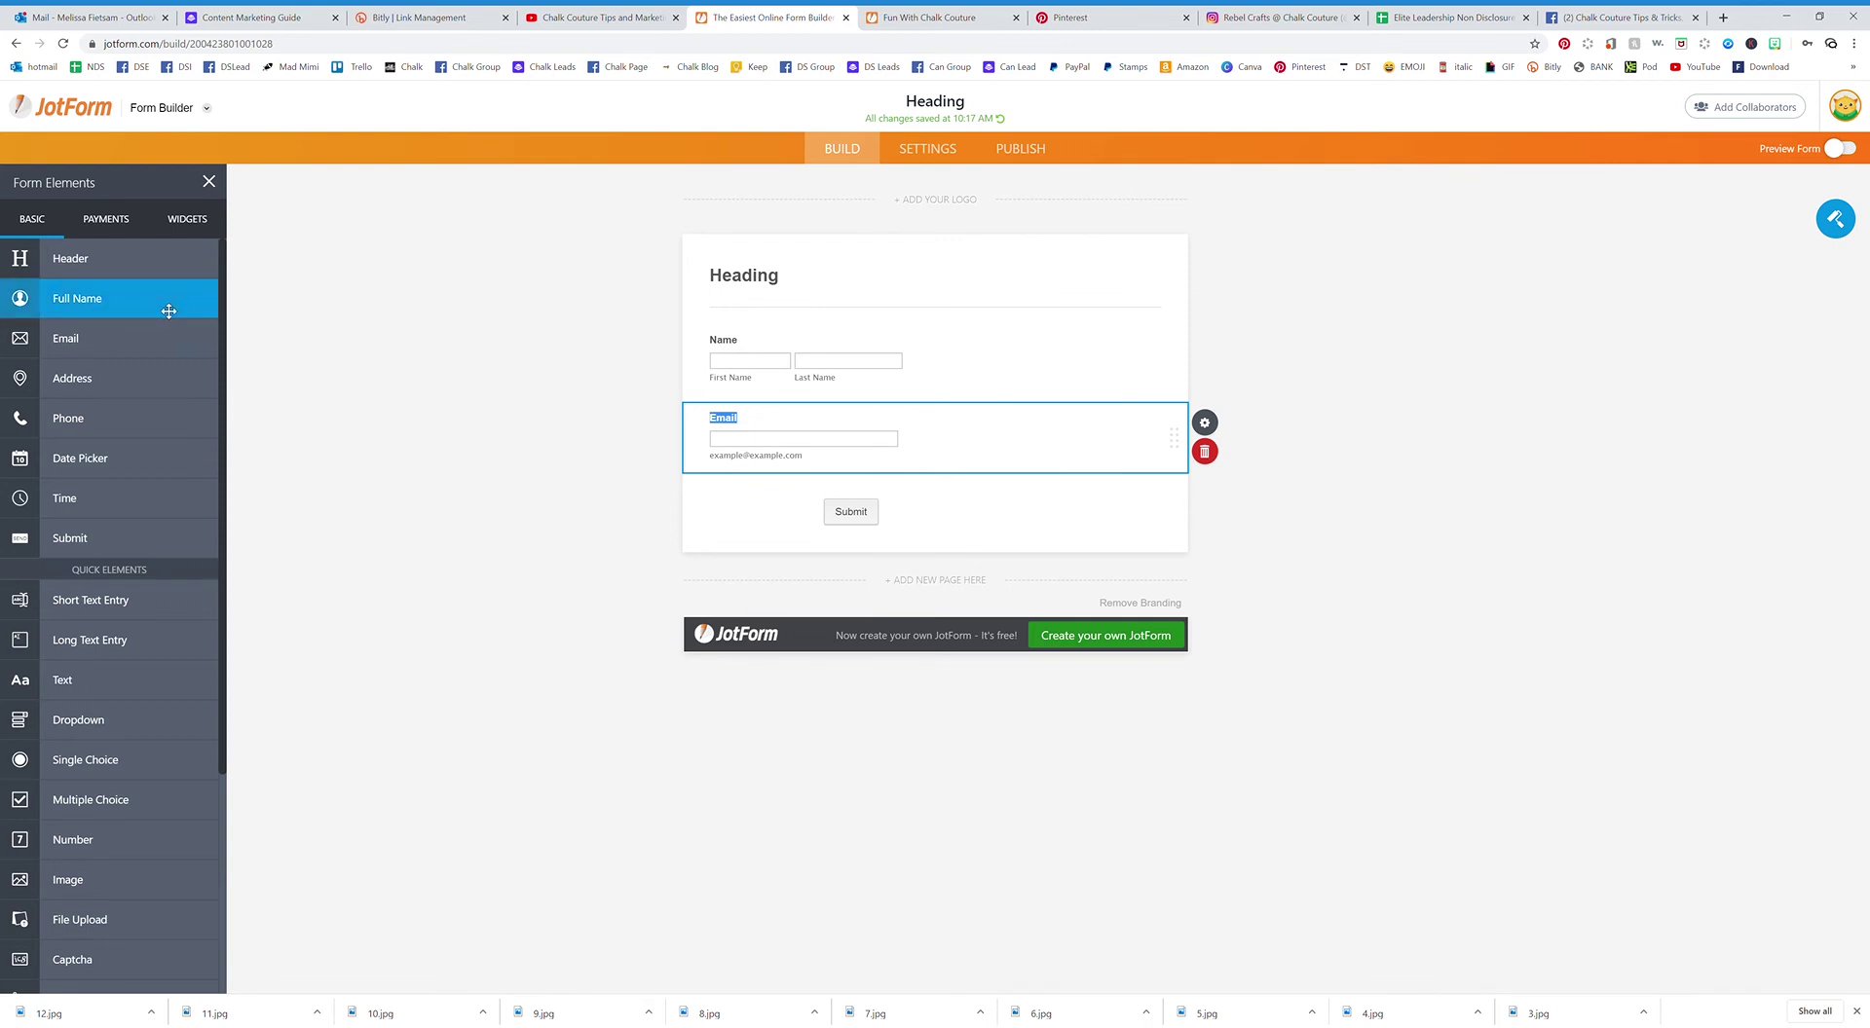
{"action": "left_click", "coordinate": [769, 283]}
- Rename the form heading from 'Heading' to 'Chalk Fun Test'
{"action": "left_click_drag", "start_coordinate": [710, 277], "coordinate": [769, 287]}
{"action": "double_click", "coordinate": [769, 287]}
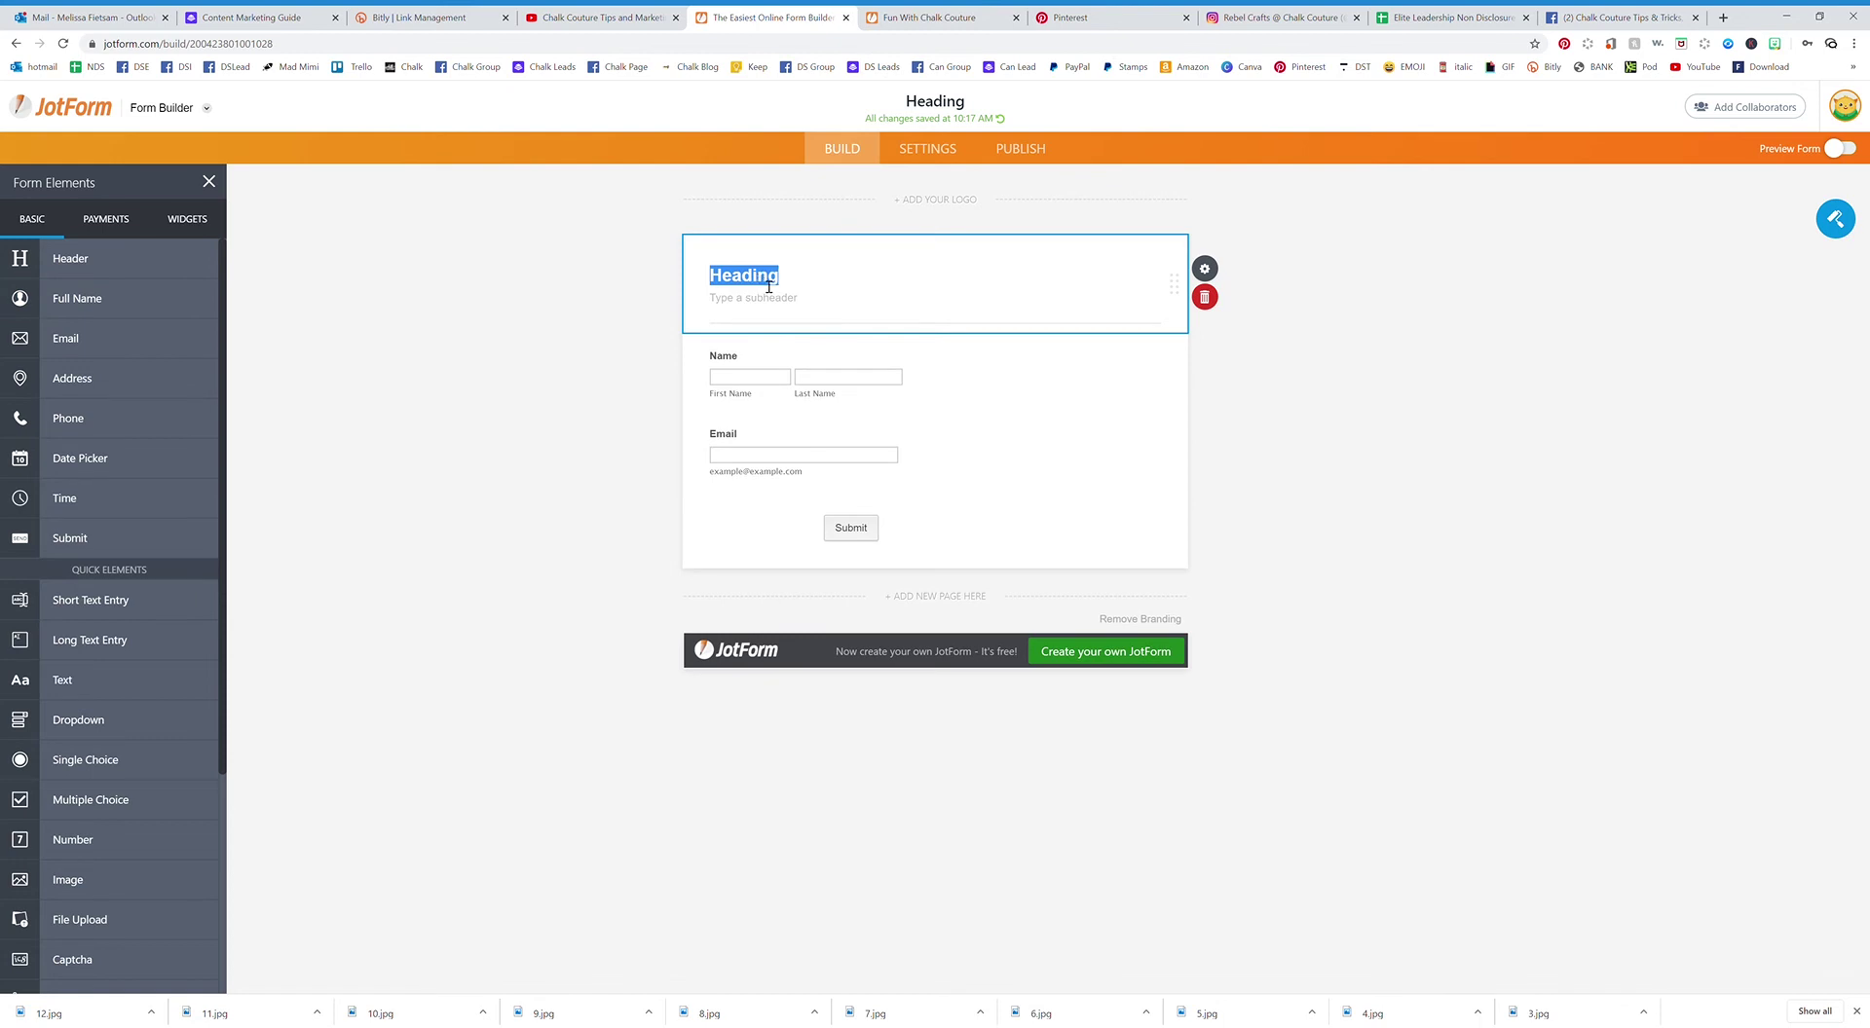
{"action": "type", "text": "Chalk Fun Test"}
{"action": "left_click", "coordinate": [1434, 361]}
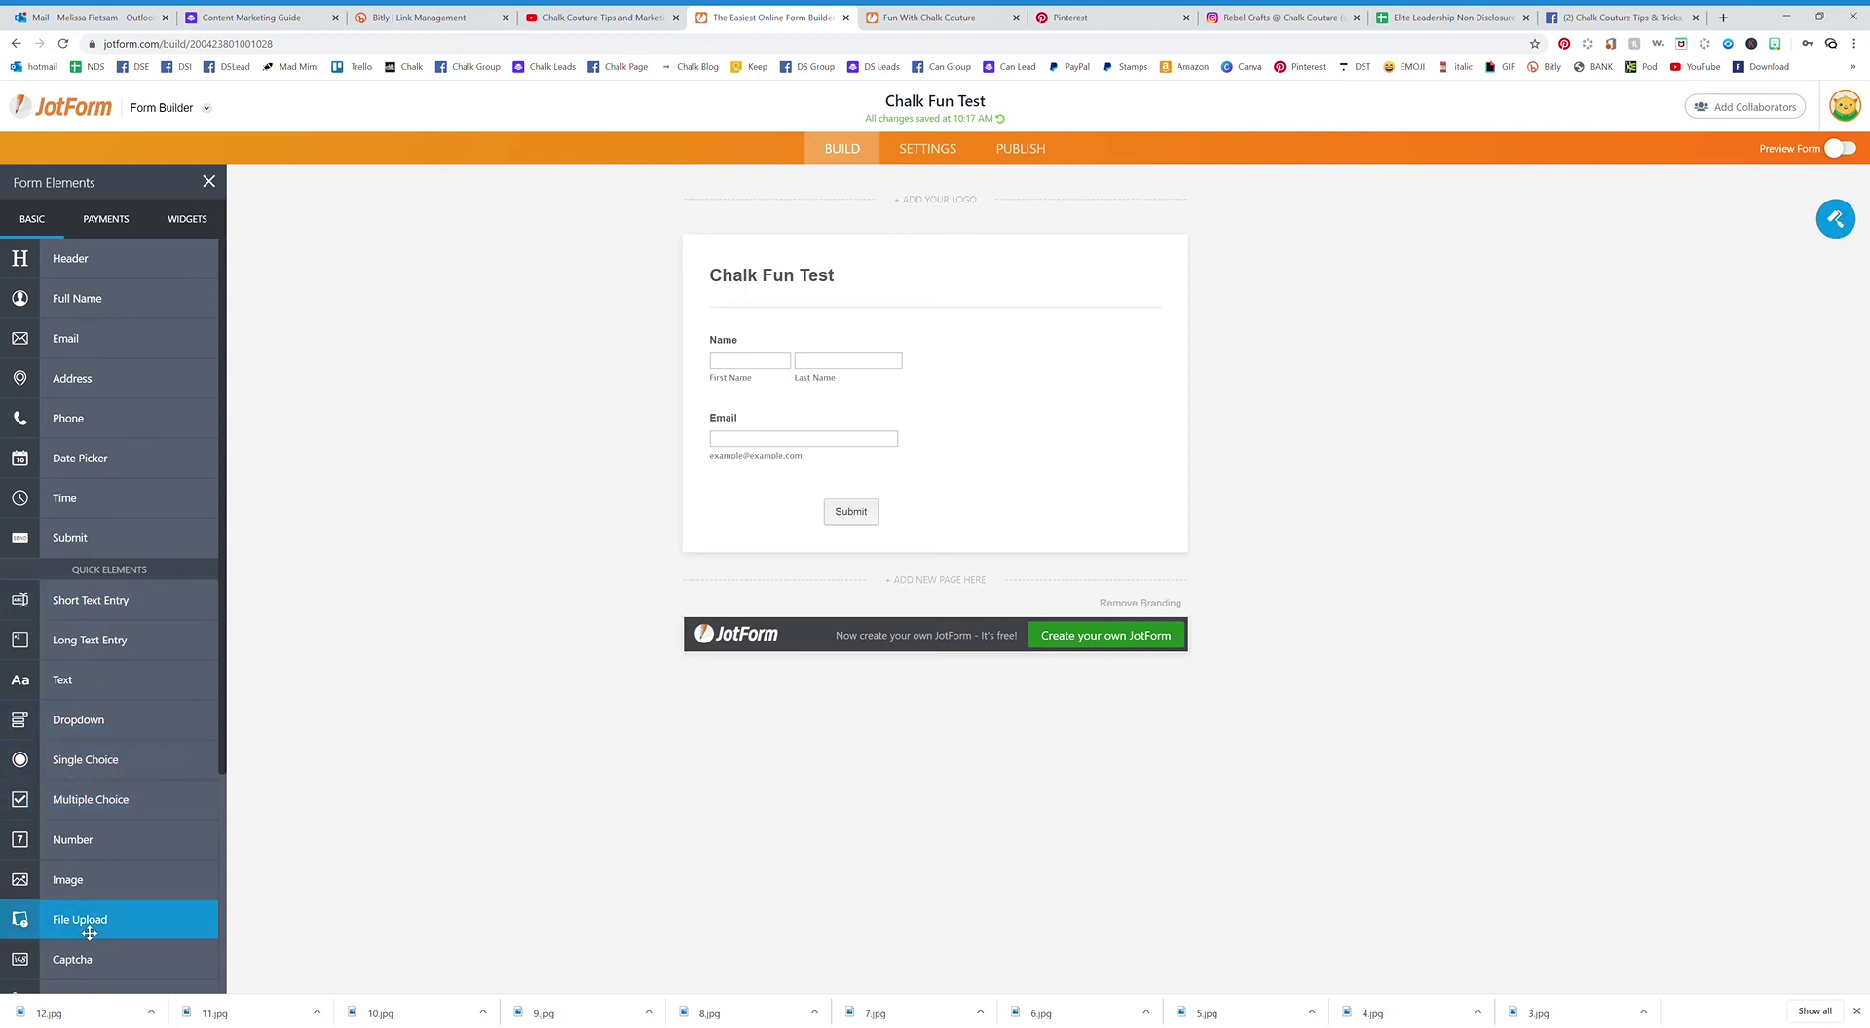
- Upload the Chalk Couture Independent Designer logo as an image and place it under the title
{"action": "left_click_drag", "start_coordinate": [68, 880], "coordinate": [730, 511]}
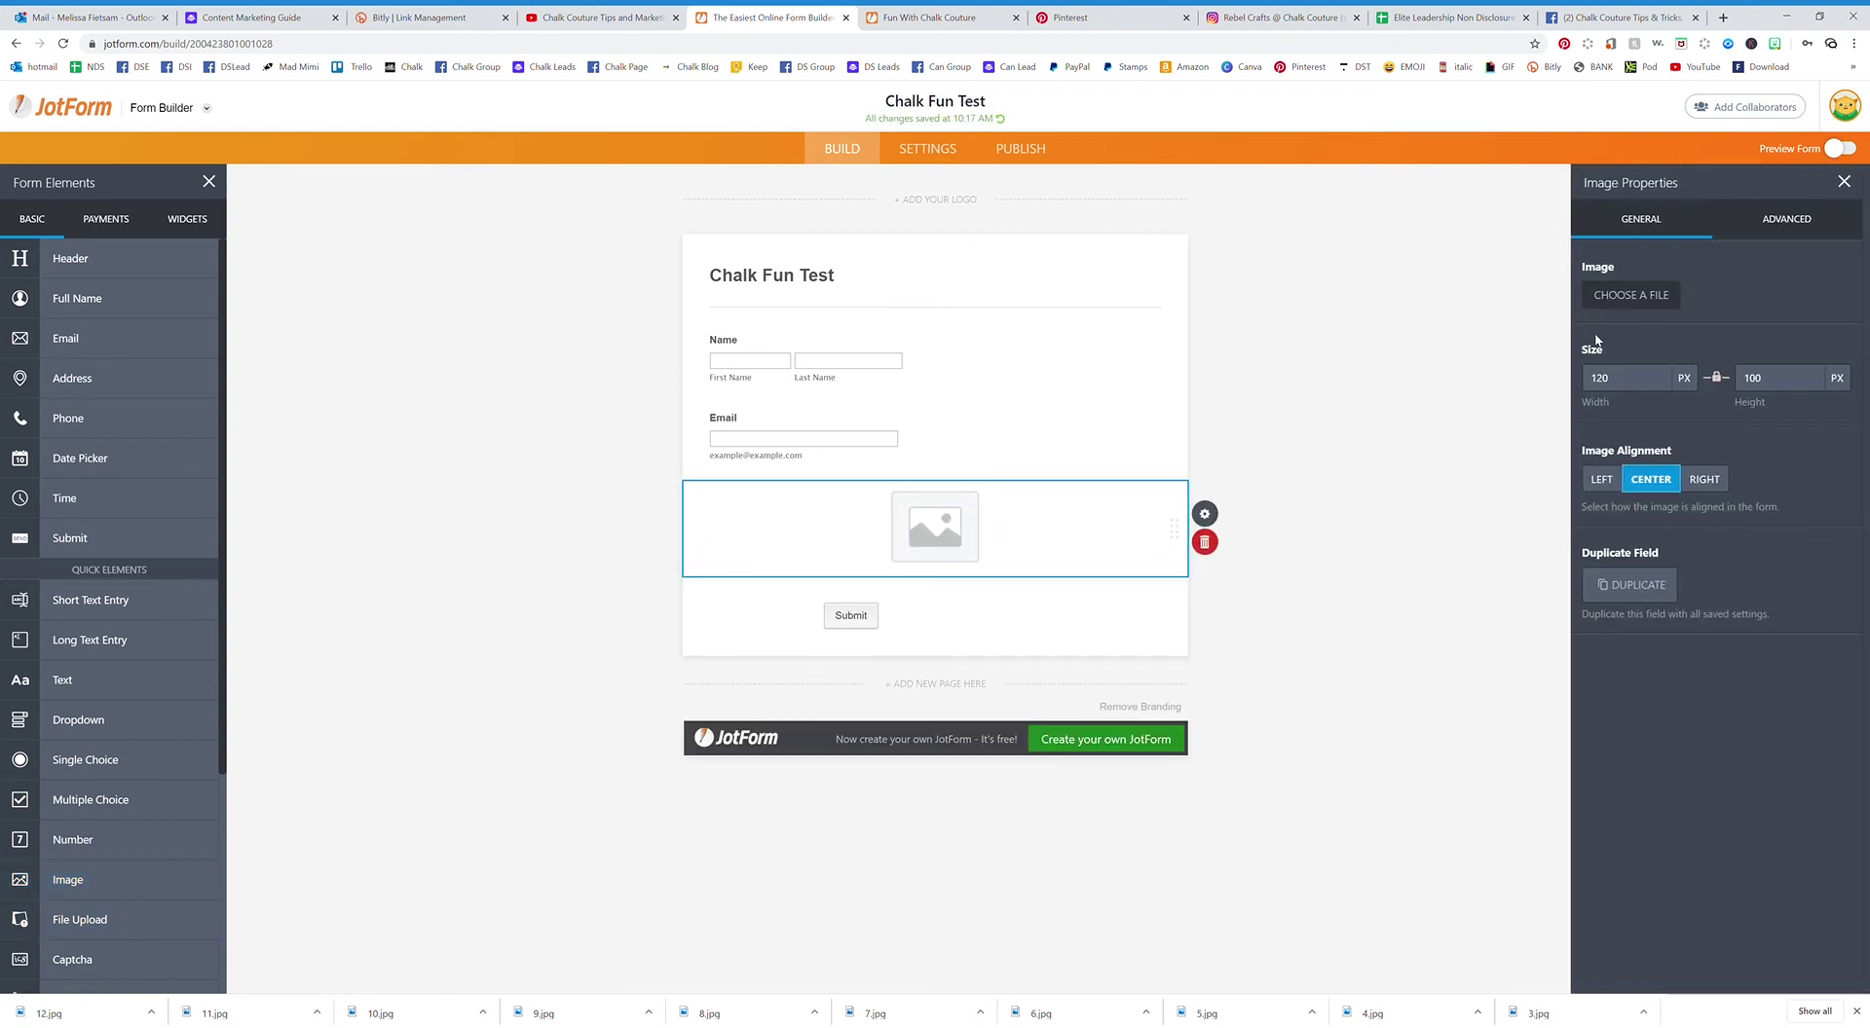
{"action": "left_click", "coordinate": [1651, 292]}
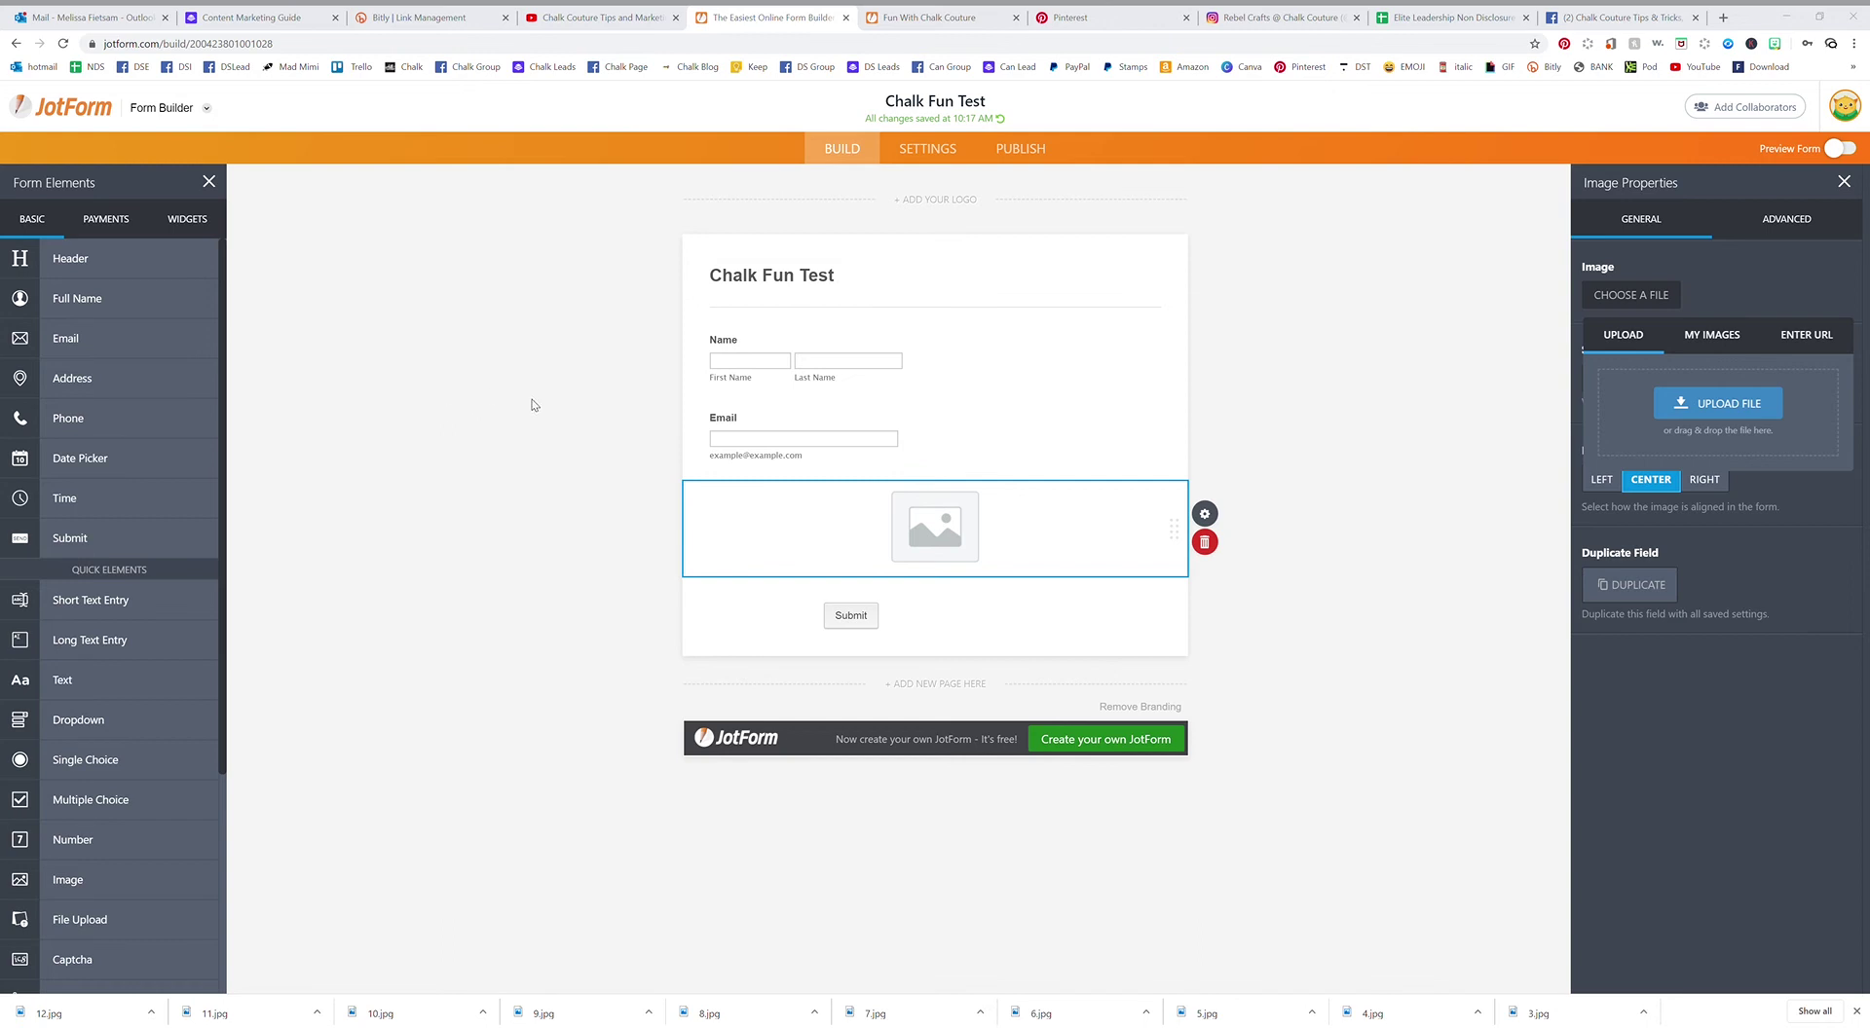
{"action": "key", "text": "Return"}
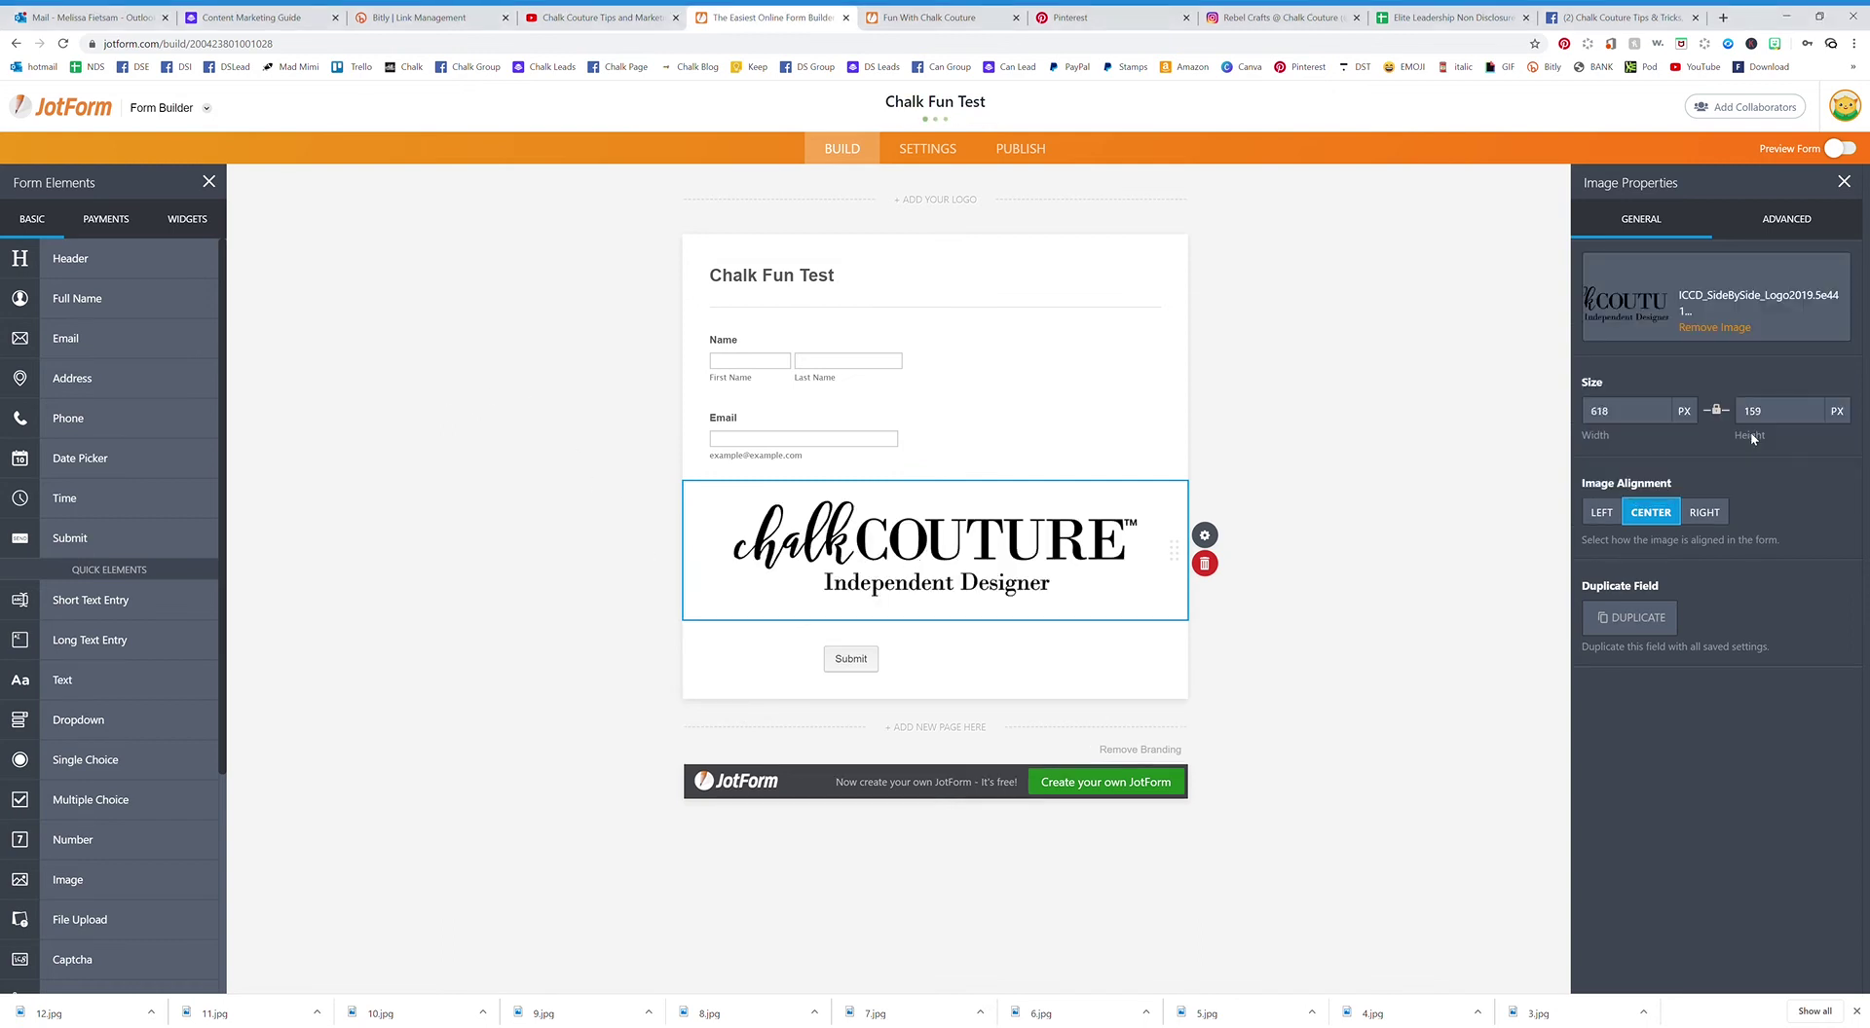
{"action": "left_click_drag", "start_coordinate": [964, 572], "coordinate": [1097, 264]}
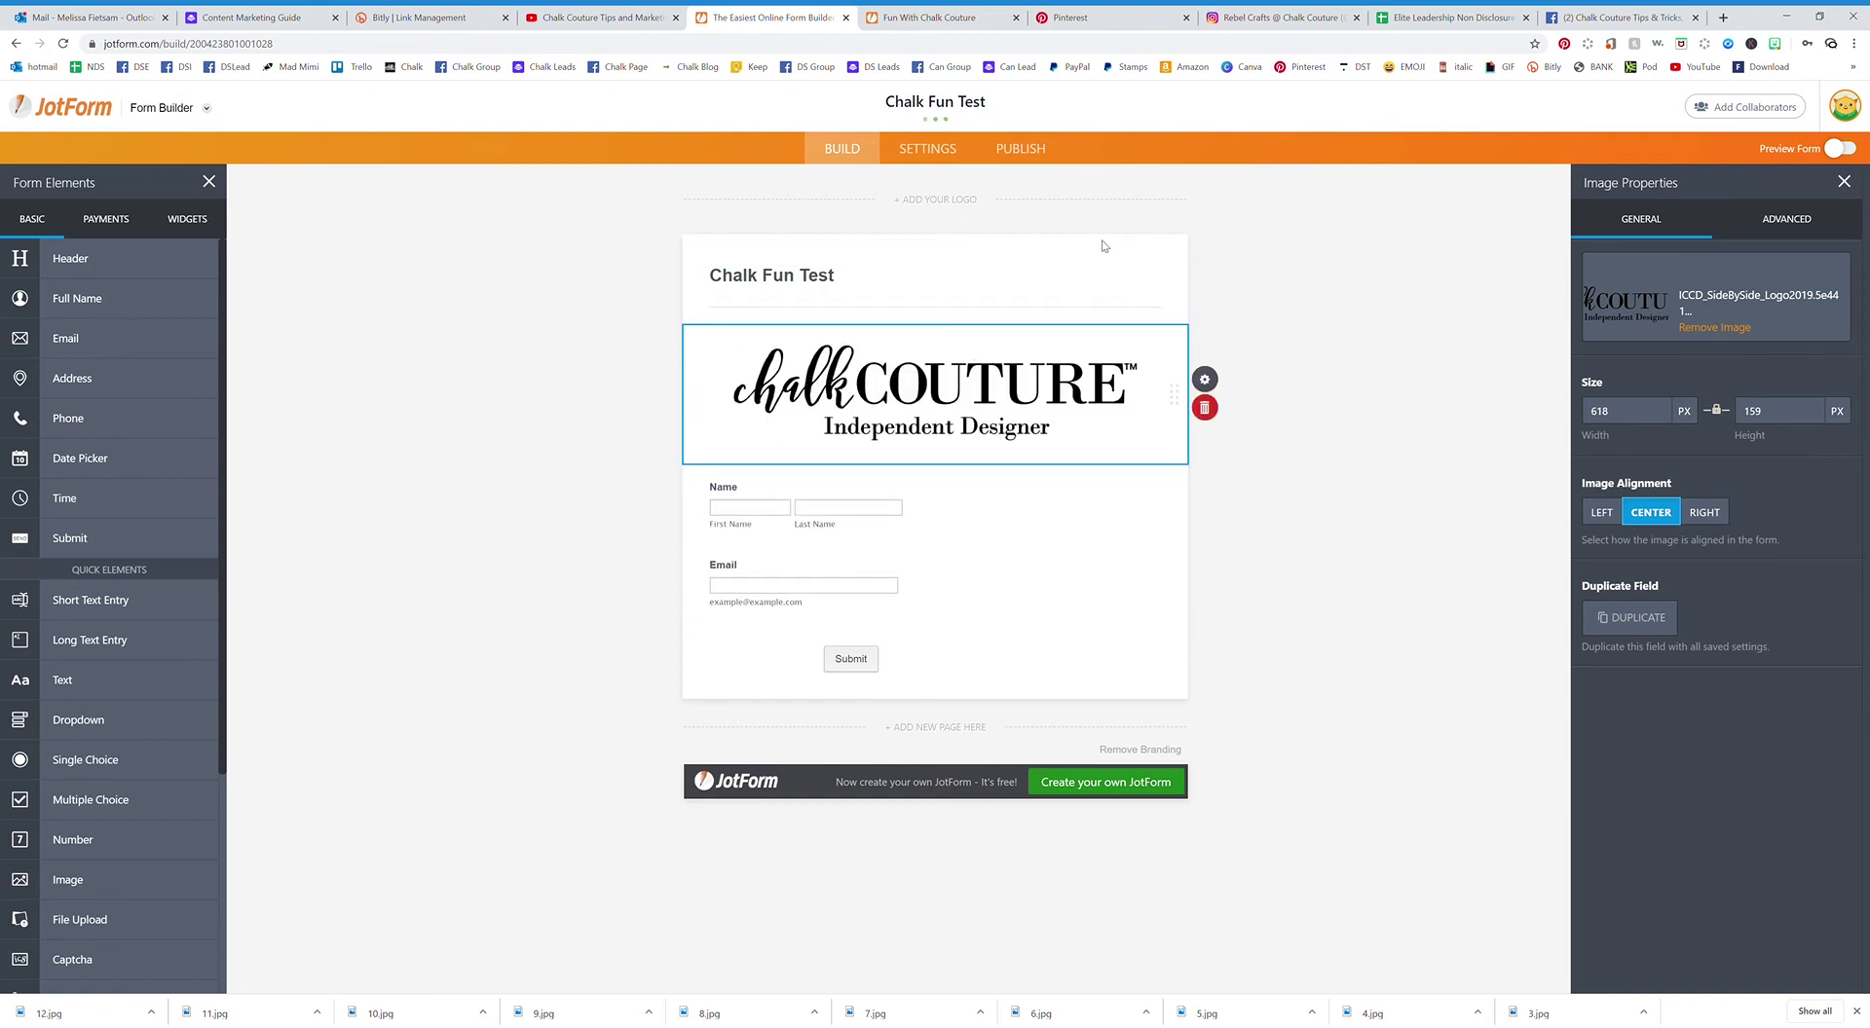
{"action": "left_click", "coordinate": [1300, 652]}
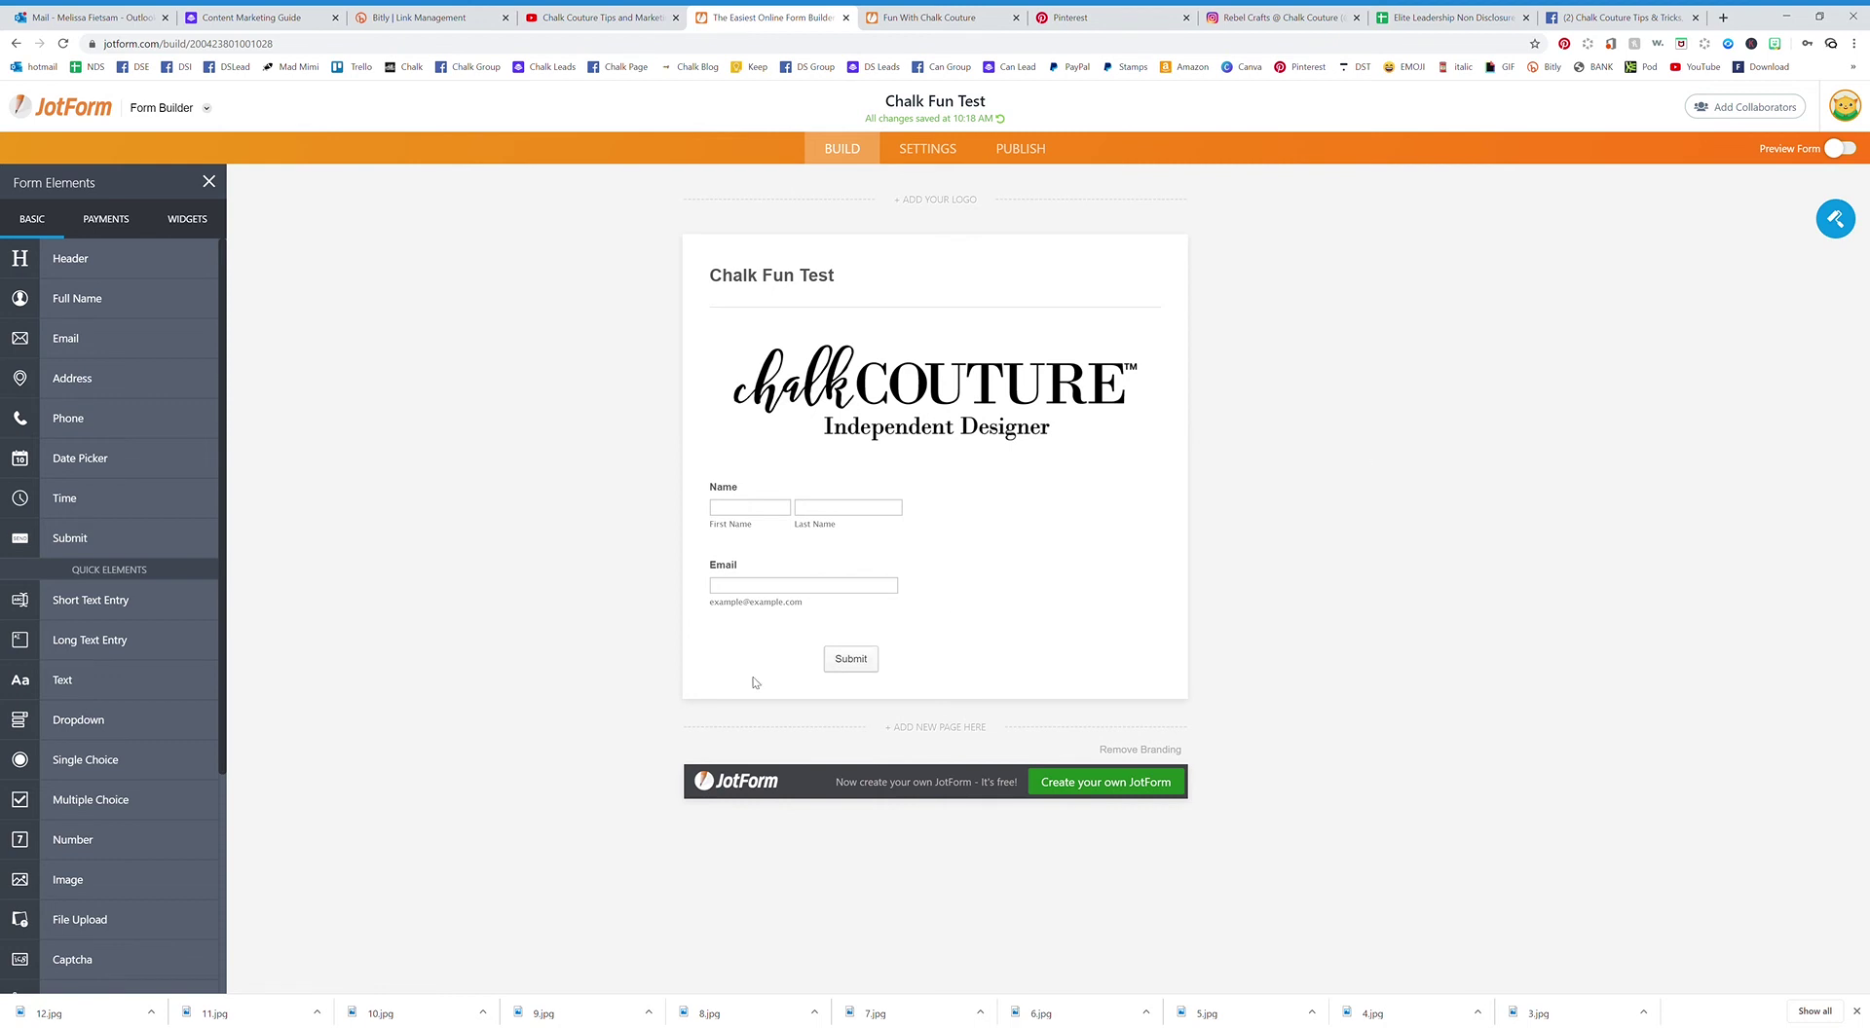
- Add an image below the Email field and upload the white pumpkin photo
{"action": "left_click", "coordinate": [92, 889]}
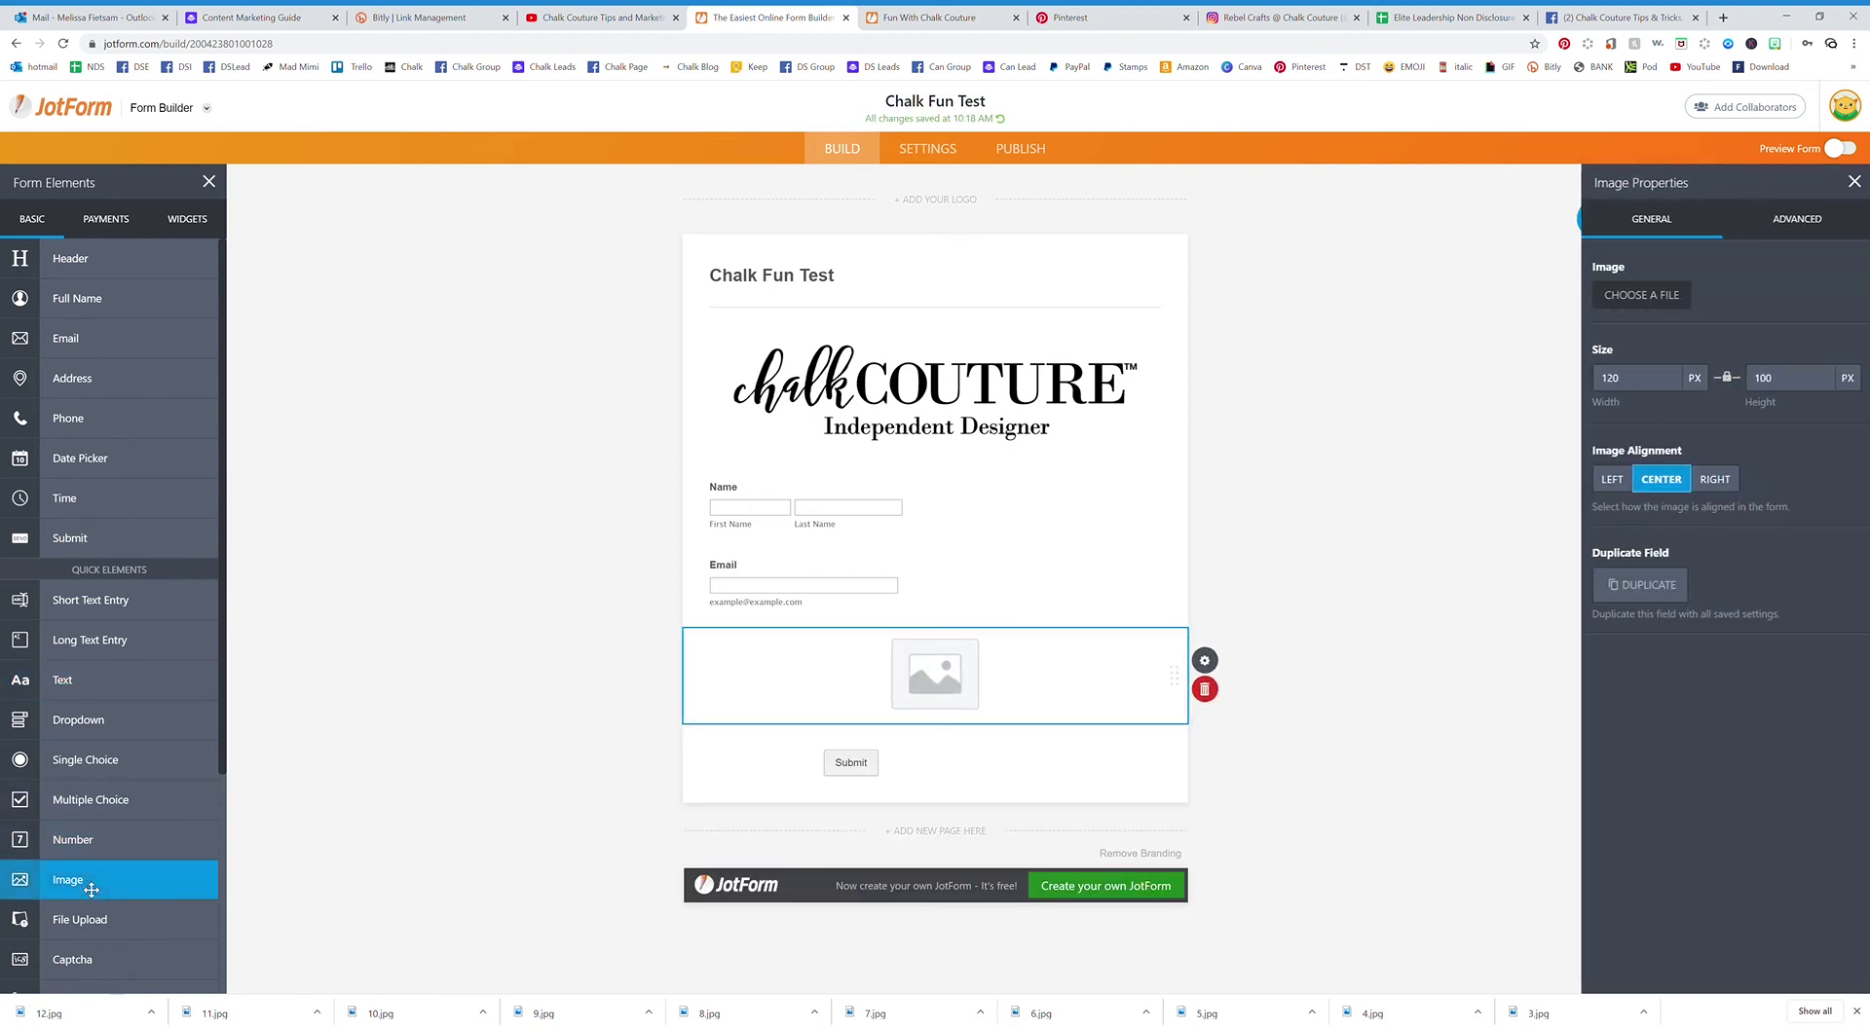
{"action": "left_click", "coordinate": [1655, 297]}
{"action": "left_click", "coordinate": [1719, 429]}
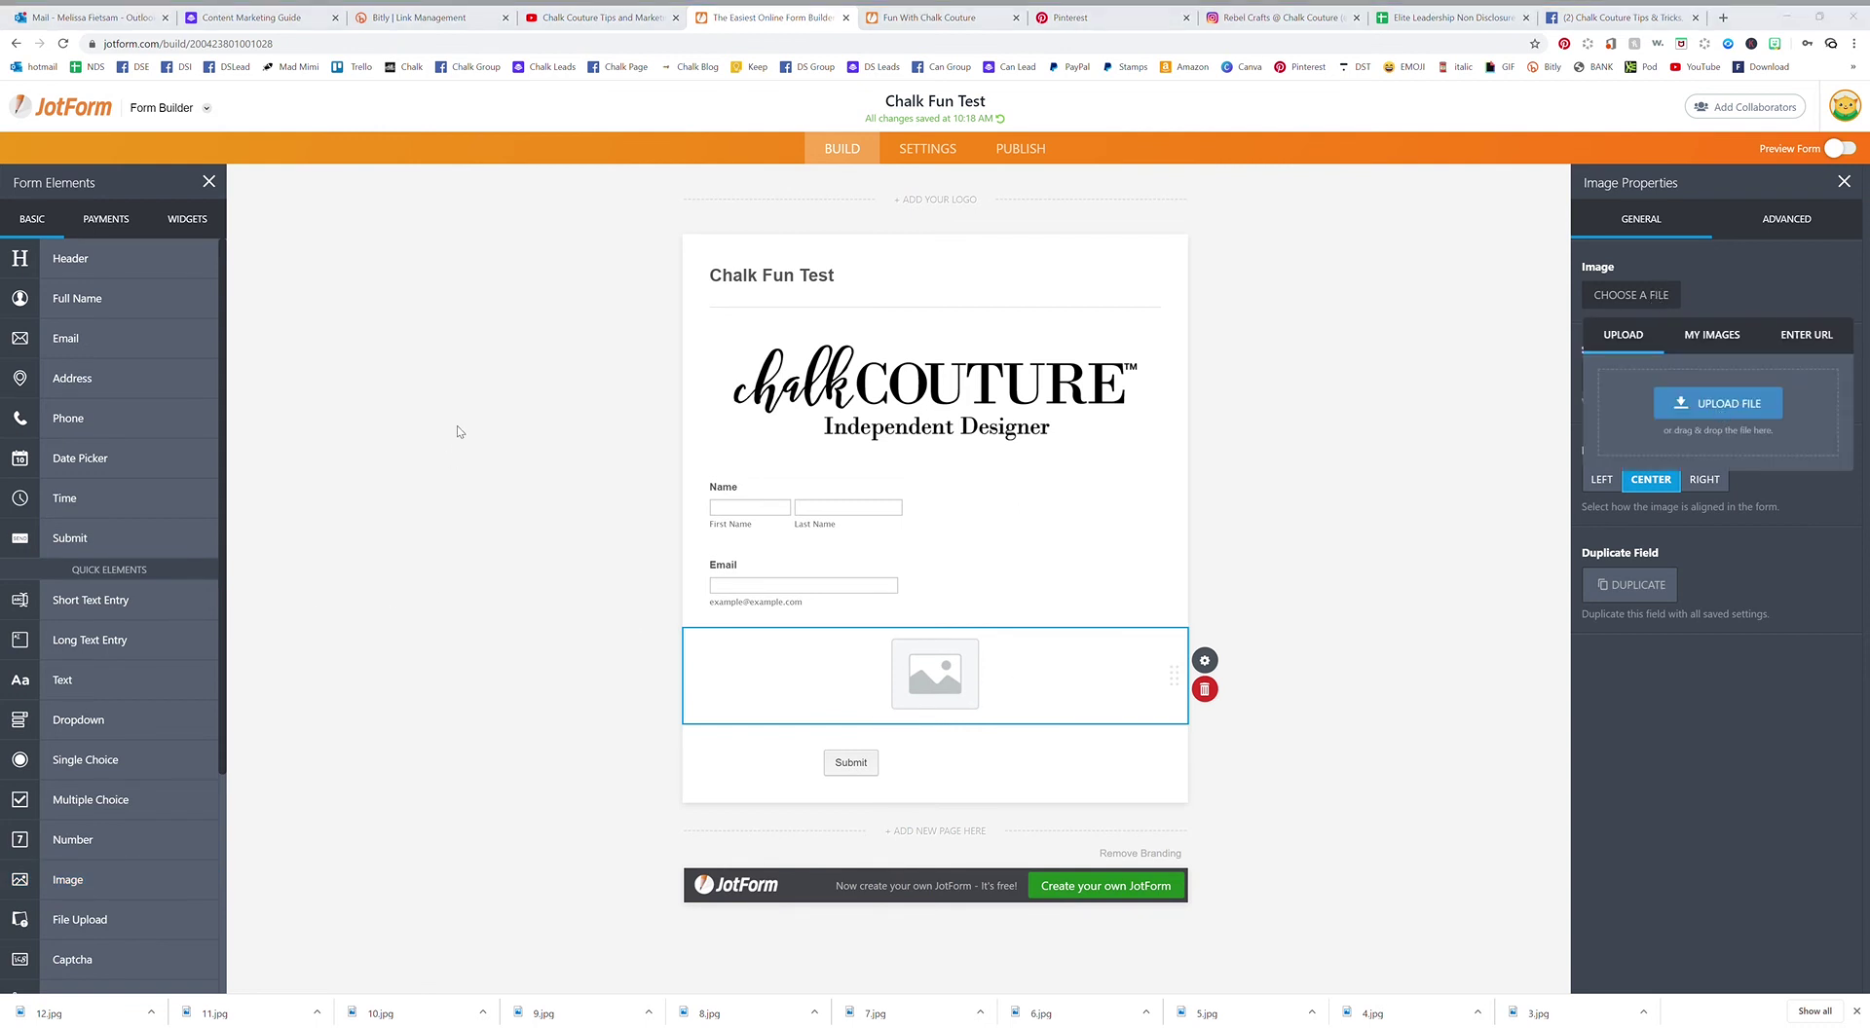
{"action": "double_click", "coordinate": [533, 337]}
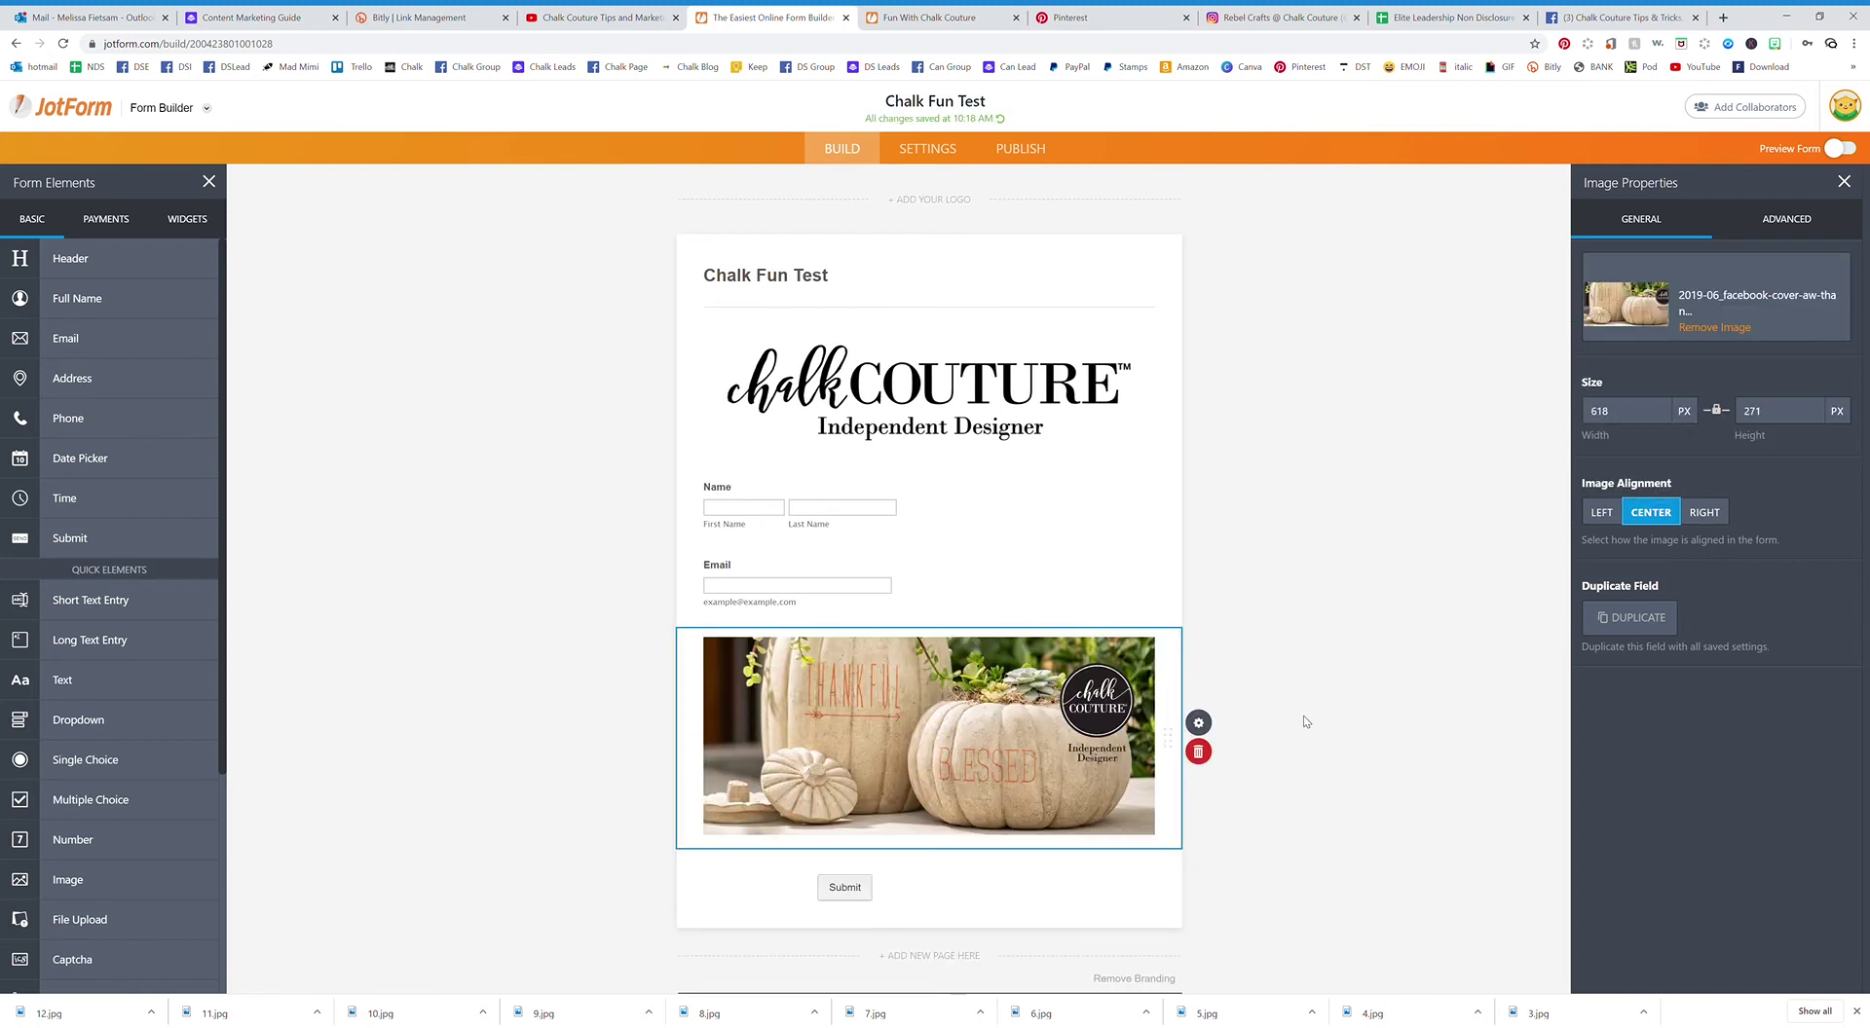
{"action": "left_click", "coordinate": [588, 681]}
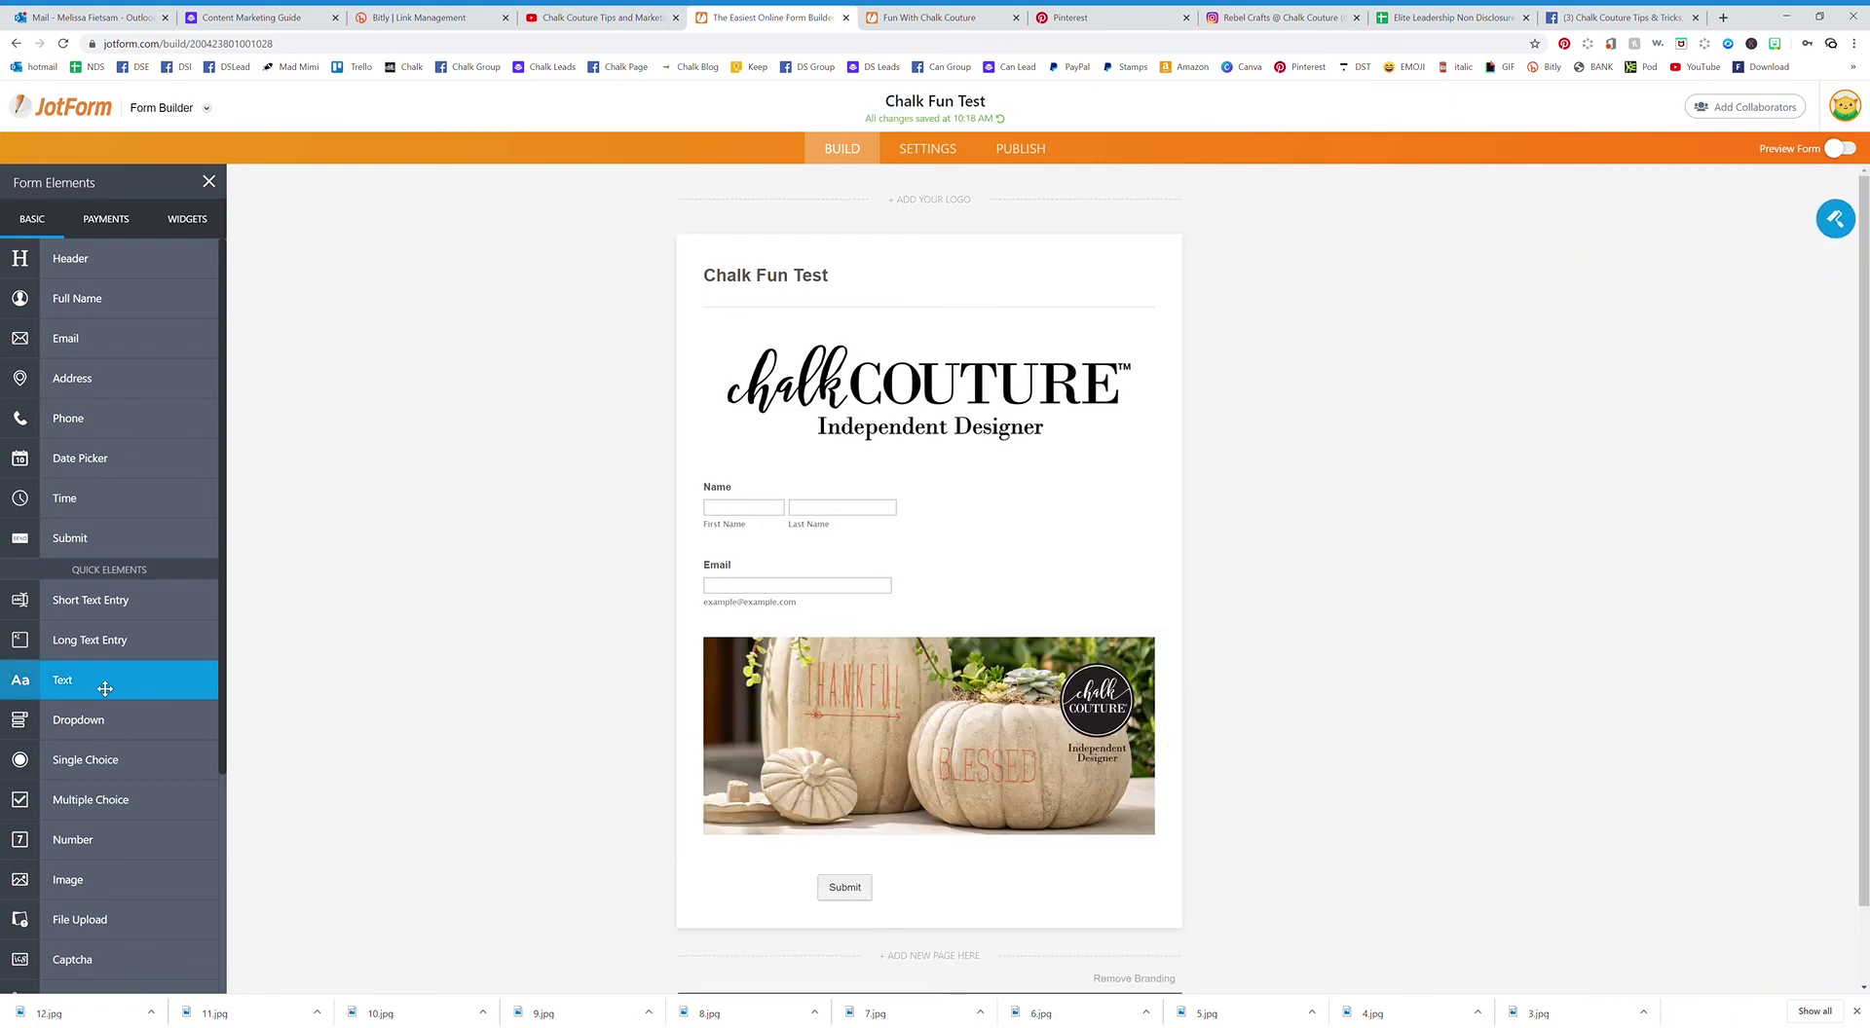
- Add a text block reading 'Don't forget to hit the submit button' below the photo
{"action": "left_click", "coordinate": [105, 689]}
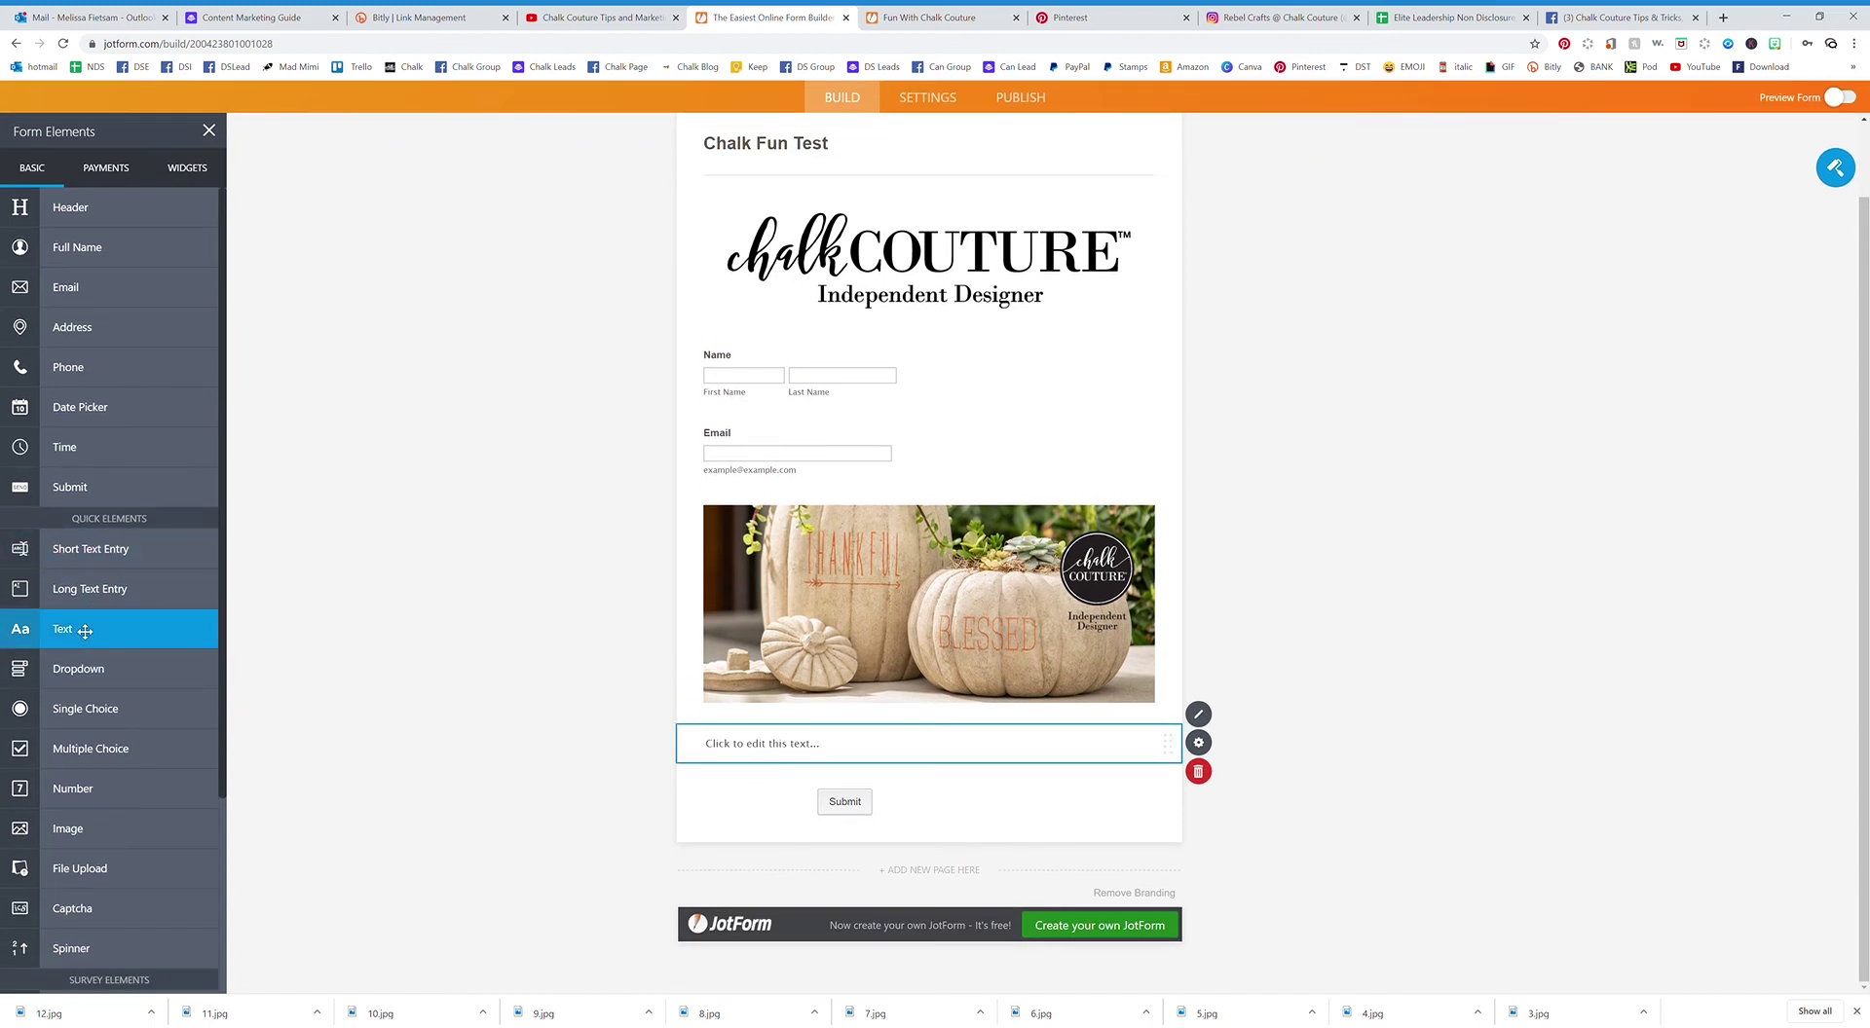
{"action": "left_click", "coordinate": [742, 743]}
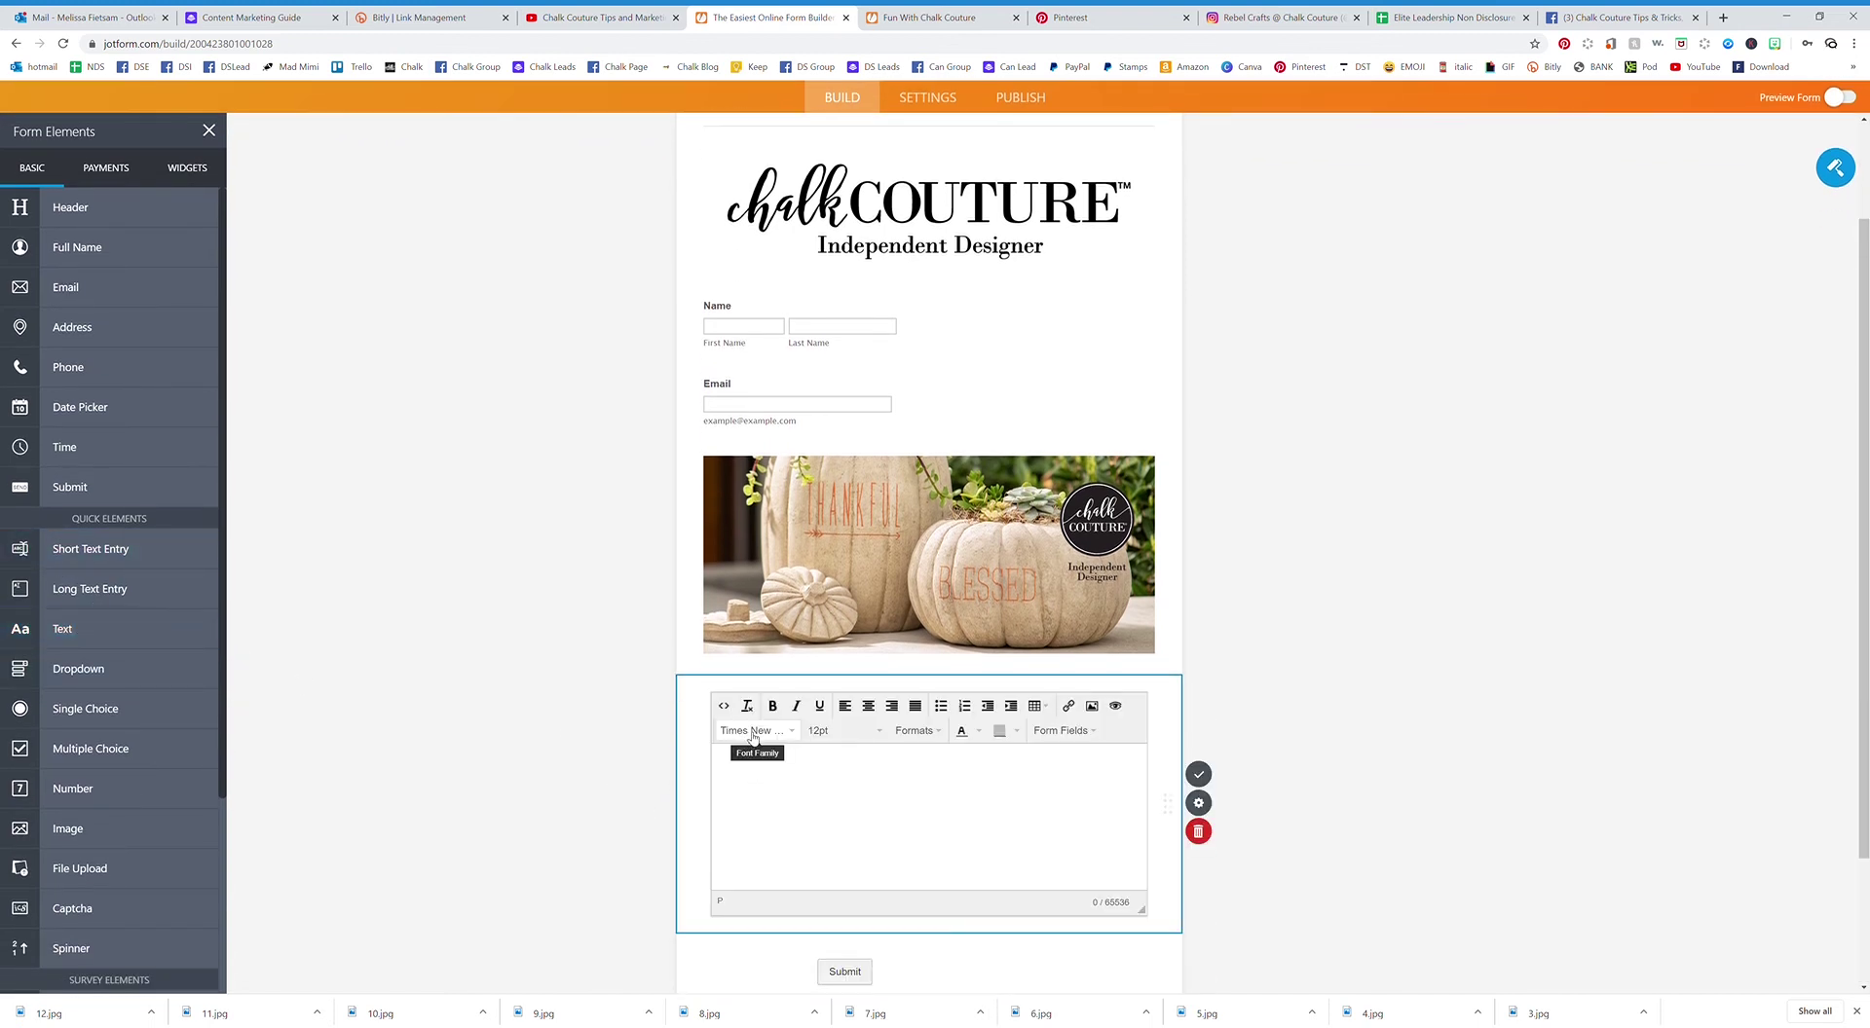
{"action": "type", "text": "Don't forget to hit the submit button!"}
- Format the reminder line as 18pt Arial Black
{"action": "left_click", "coordinate": [872, 732]}
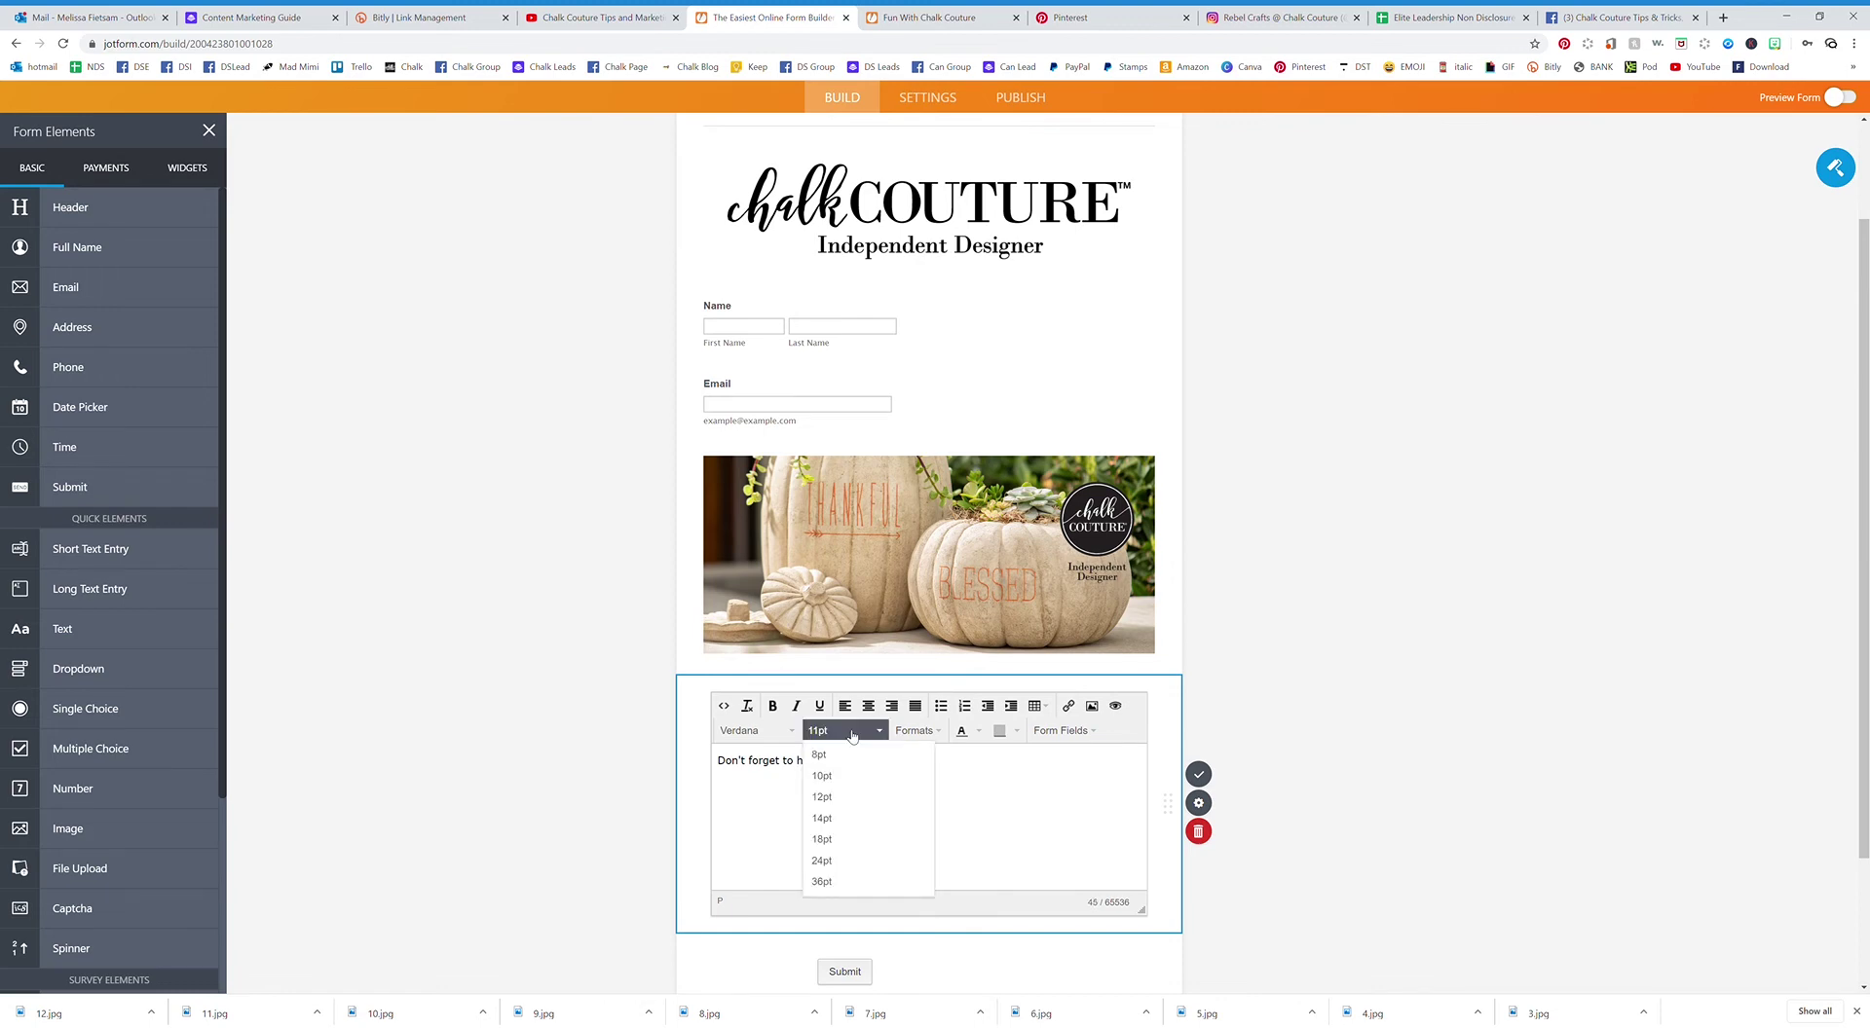
{"action": "left_click", "coordinate": [874, 820]}
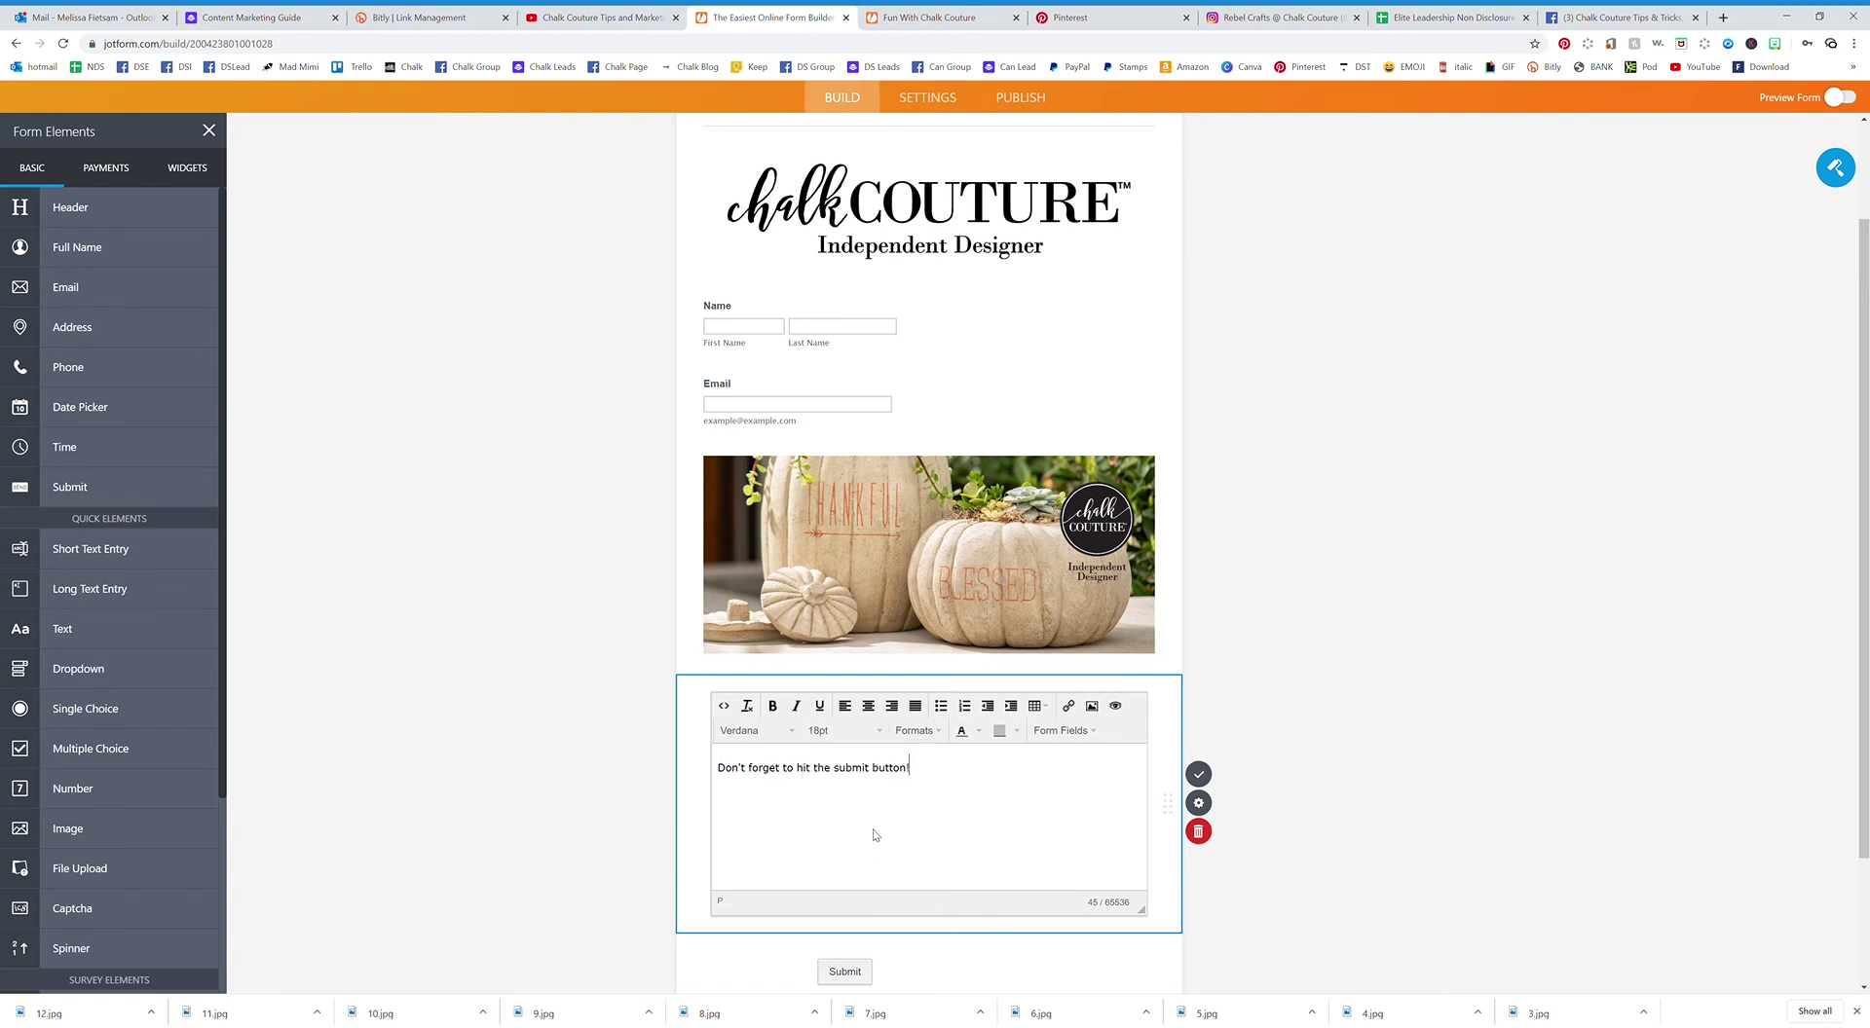
{"action": "left_click_drag", "start_coordinate": [923, 774], "coordinate": [908, 771]}
{"action": "triple_click", "coordinate": [908, 771]}
{"action": "left_click", "coordinate": [825, 733]}
{"action": "left_click", "coordinate": [833, 838]}
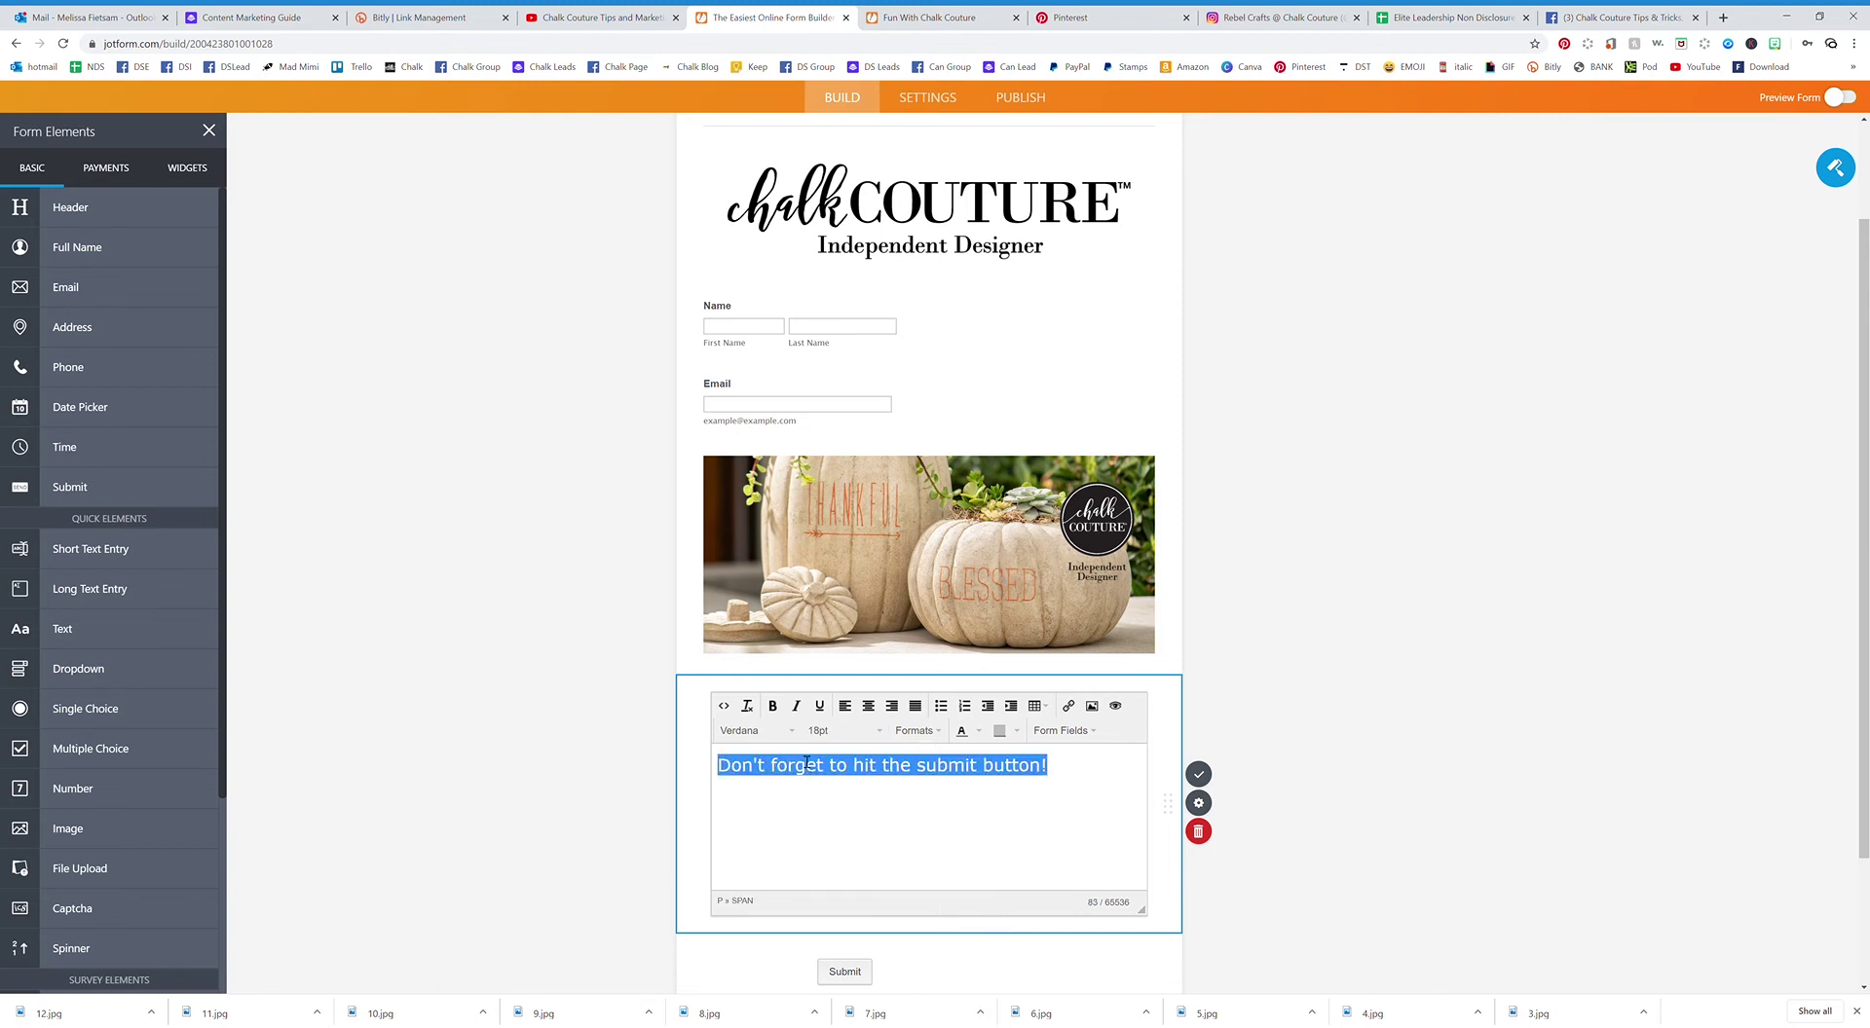
{"action": "left_click", "coordinate": [770, 734]}
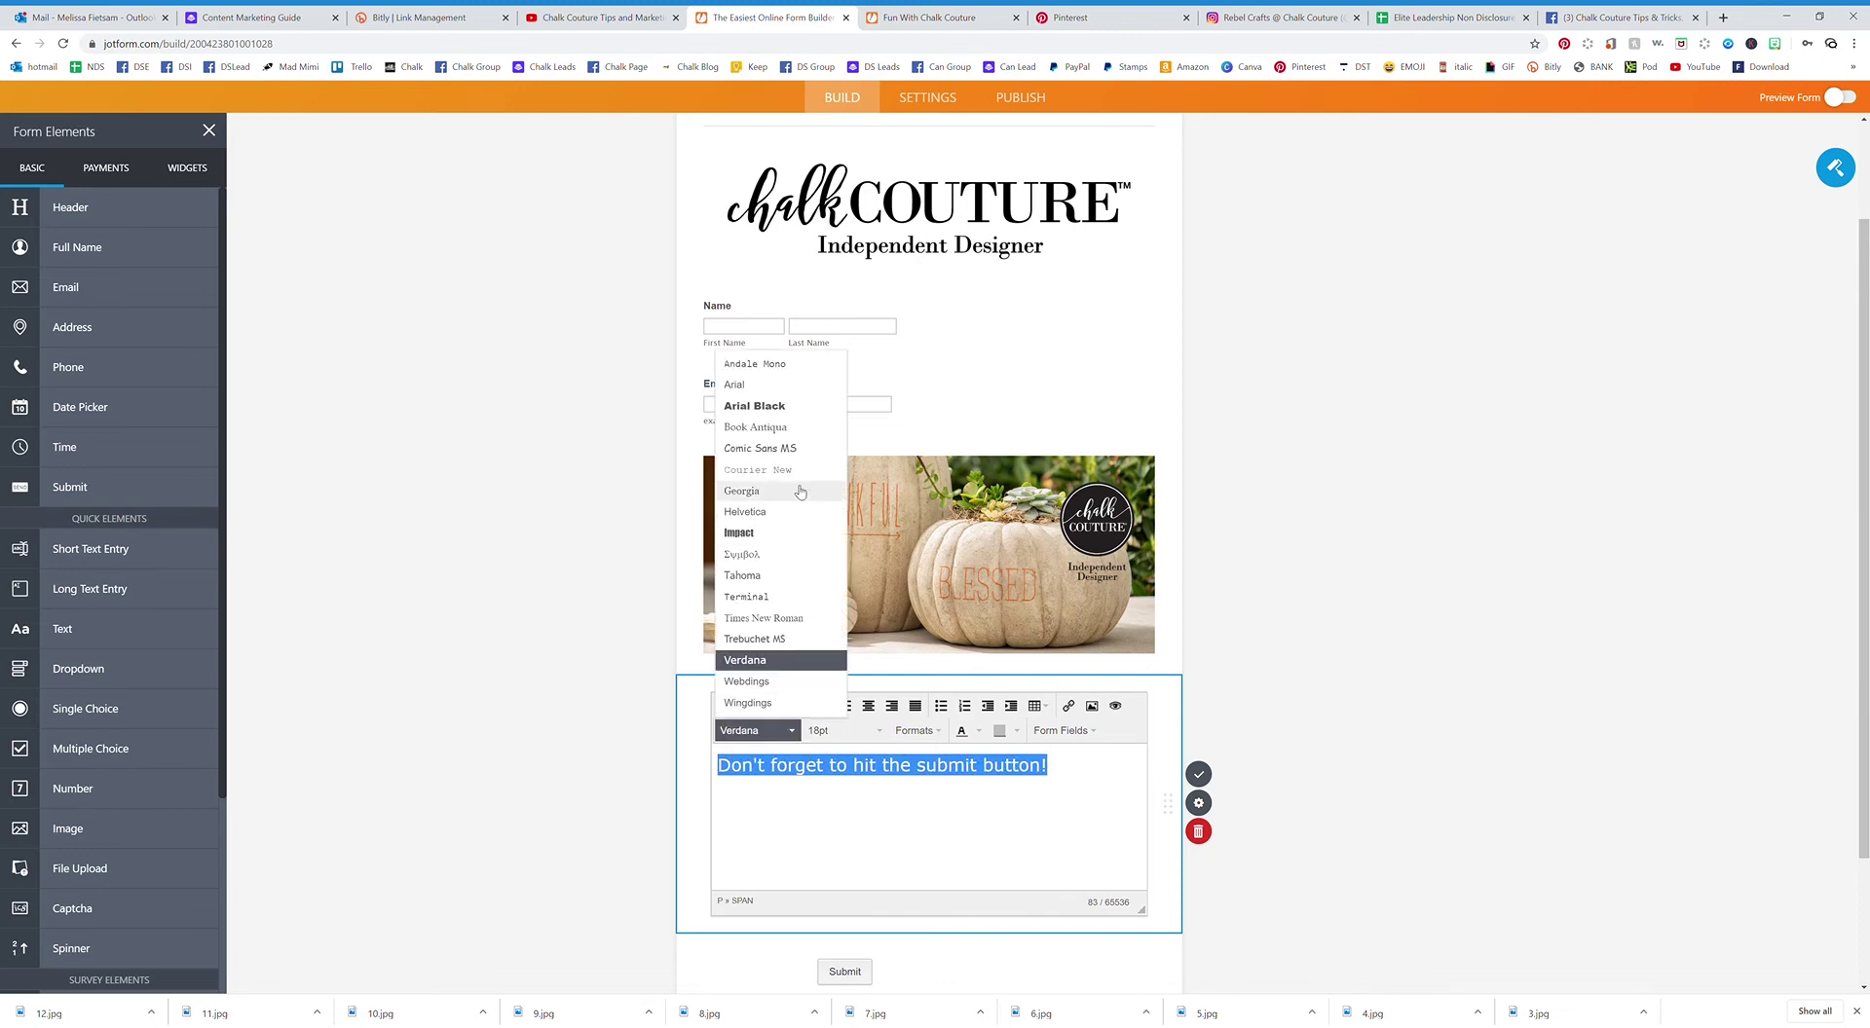
{"action": "left_click", "coordinate": [777, 409]}
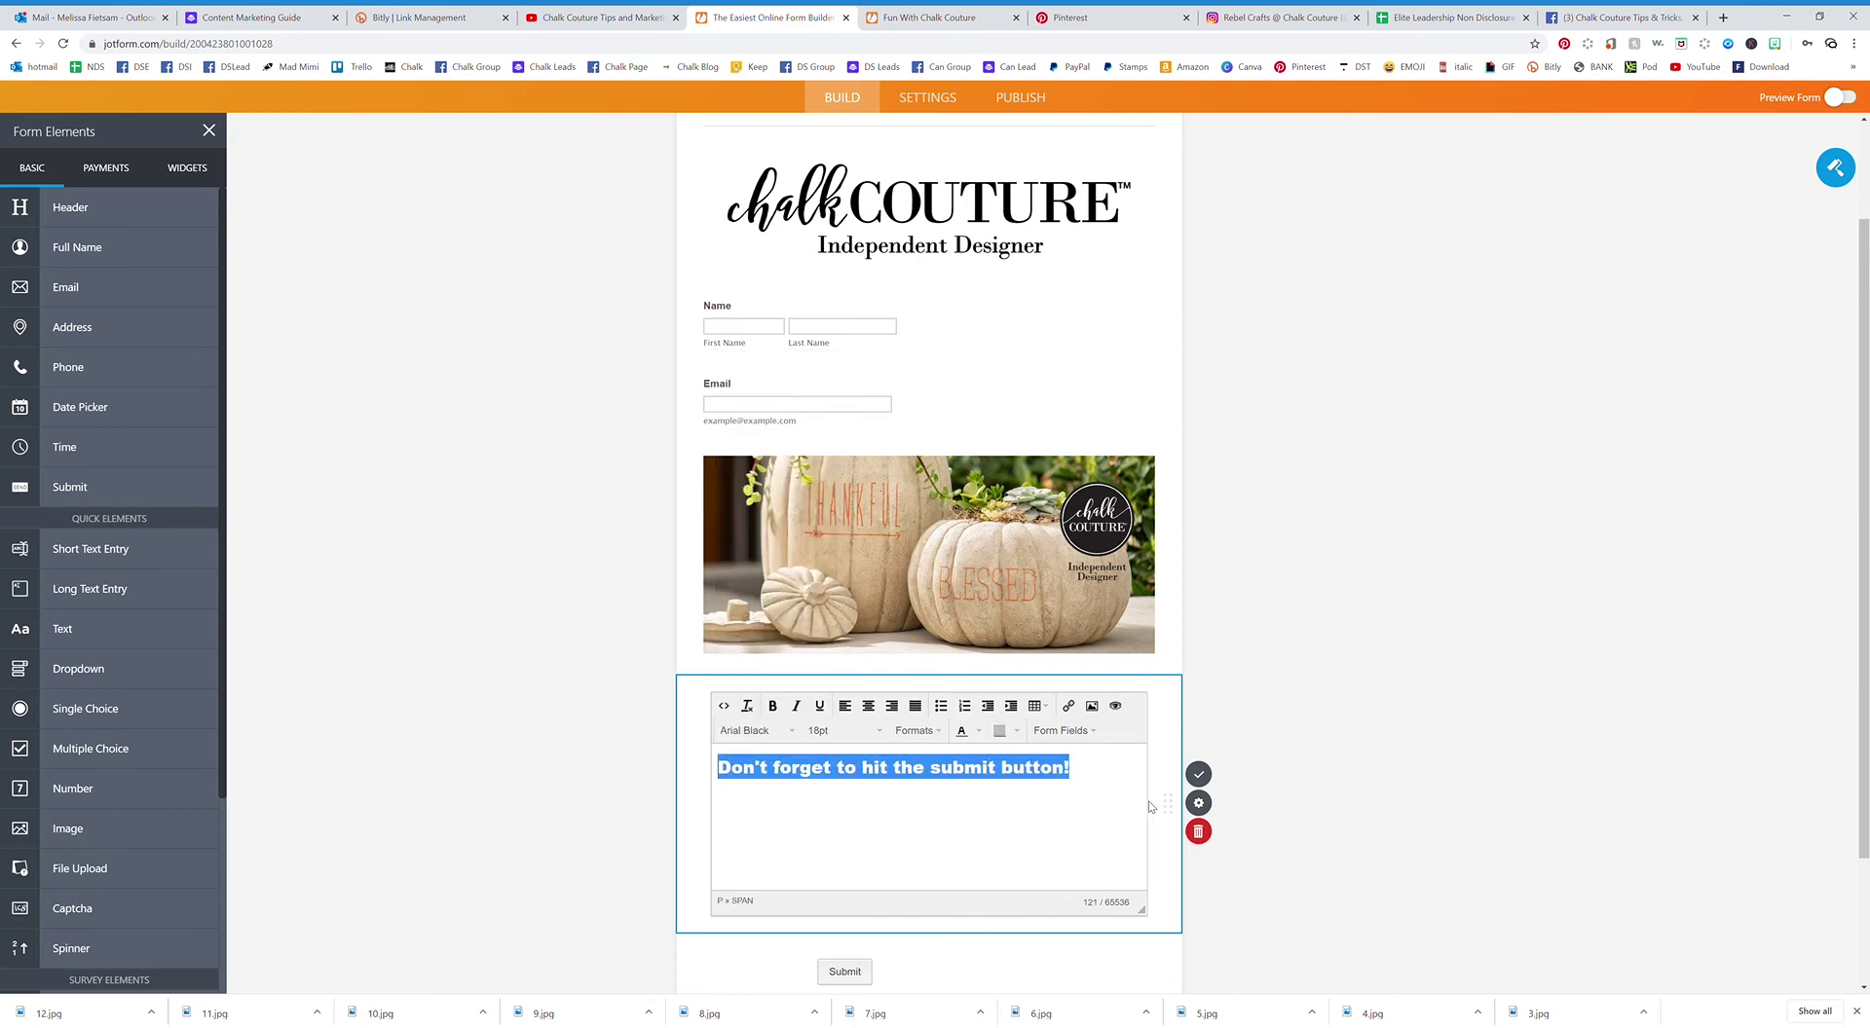
{"action": "left_click", "coordinate": [1198, 774]}
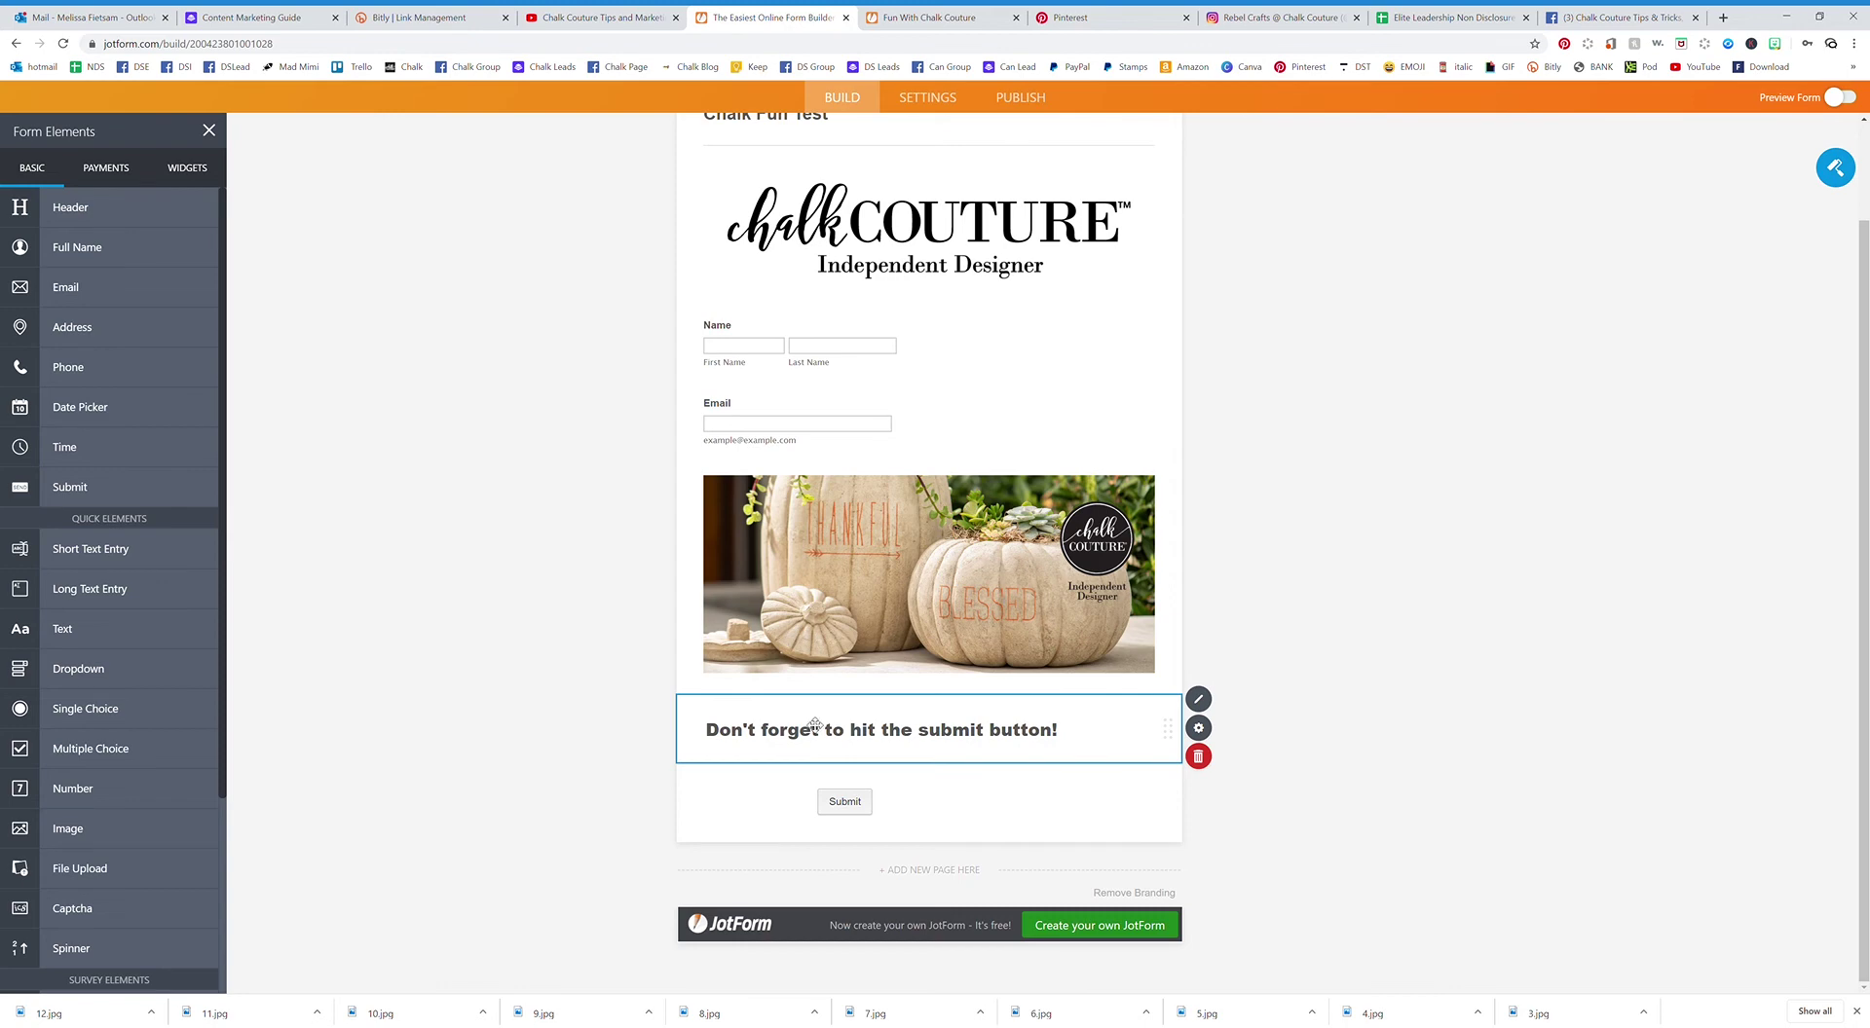
- Move the reminder text block above the pumpkin image
{"action": "left_click_drag", "start_coordinate": [814, 732], "coordinate": [816, 517]}
{"action": "left_click", "coordinate": [1364, 680]}
{"action": "scroll", "coordinate": [1334, 678], "scroll_direction": "up", "scroll_amount": 1}
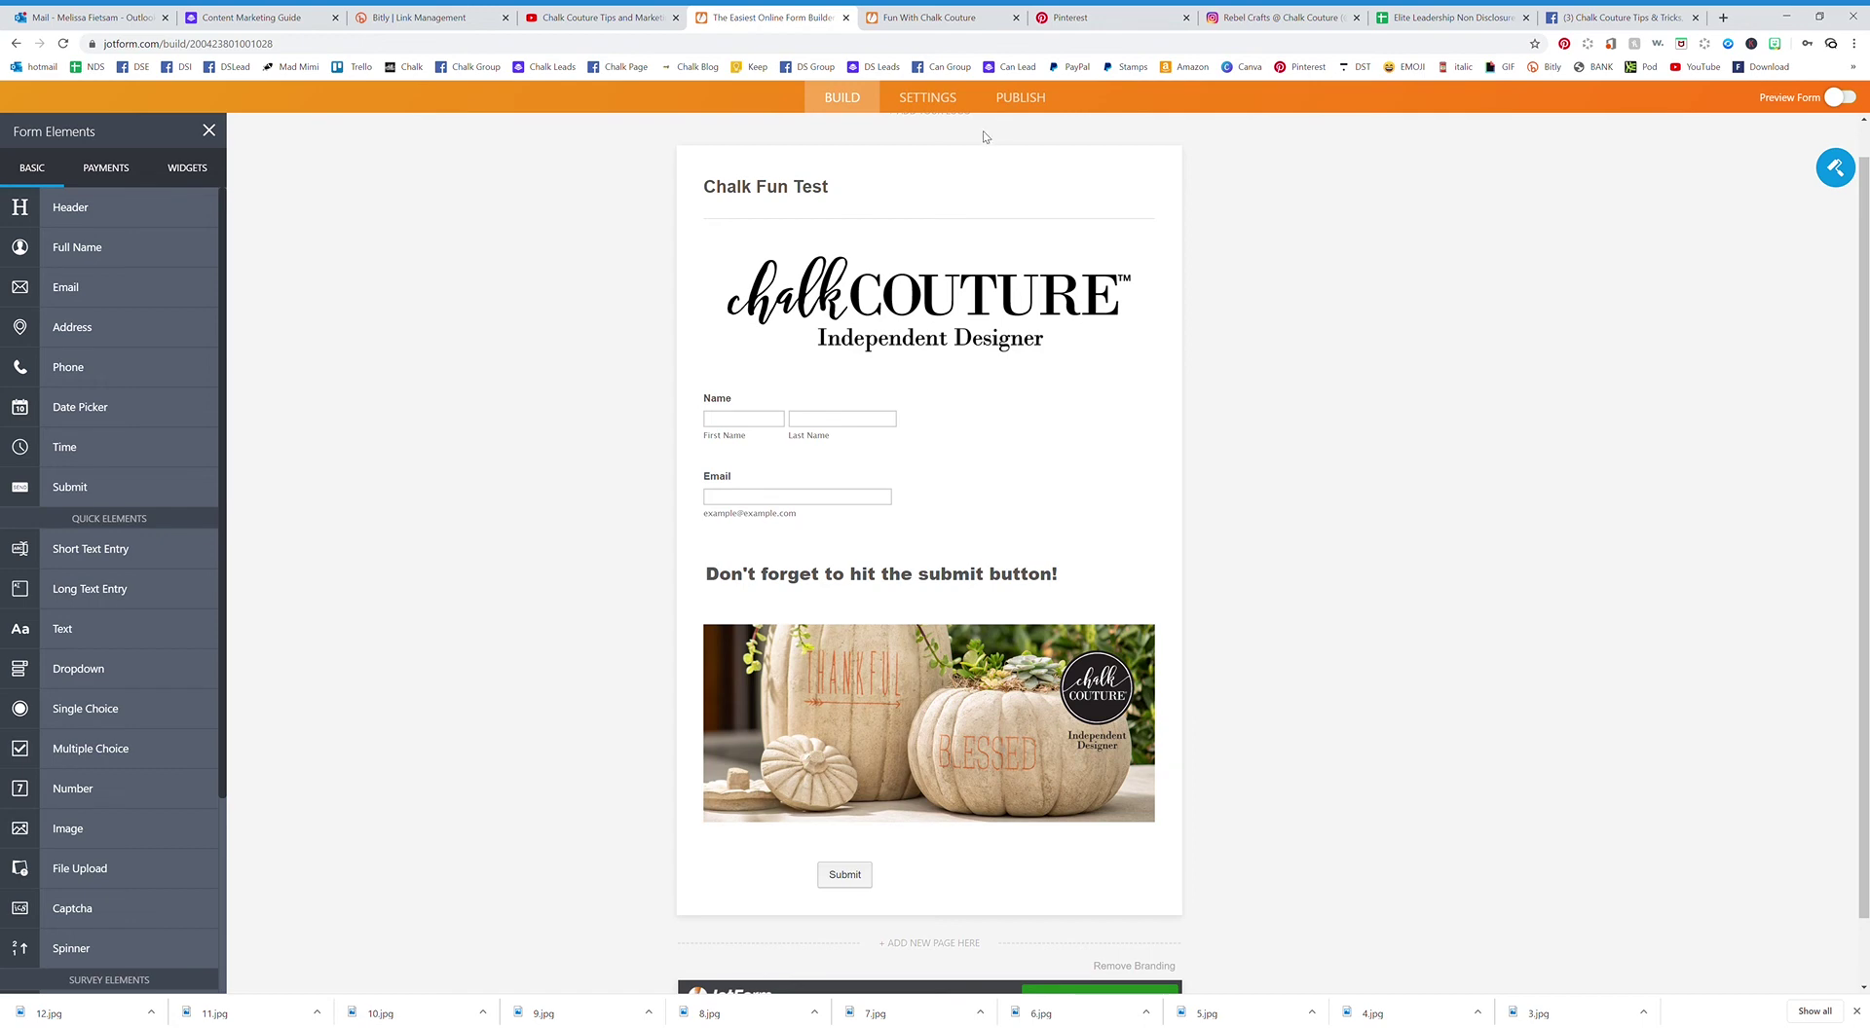
- Show the form's Emails settings listing Notification 1 and Autoresponder 1
{"action": "left_click", "coordinate": [928, 98]}
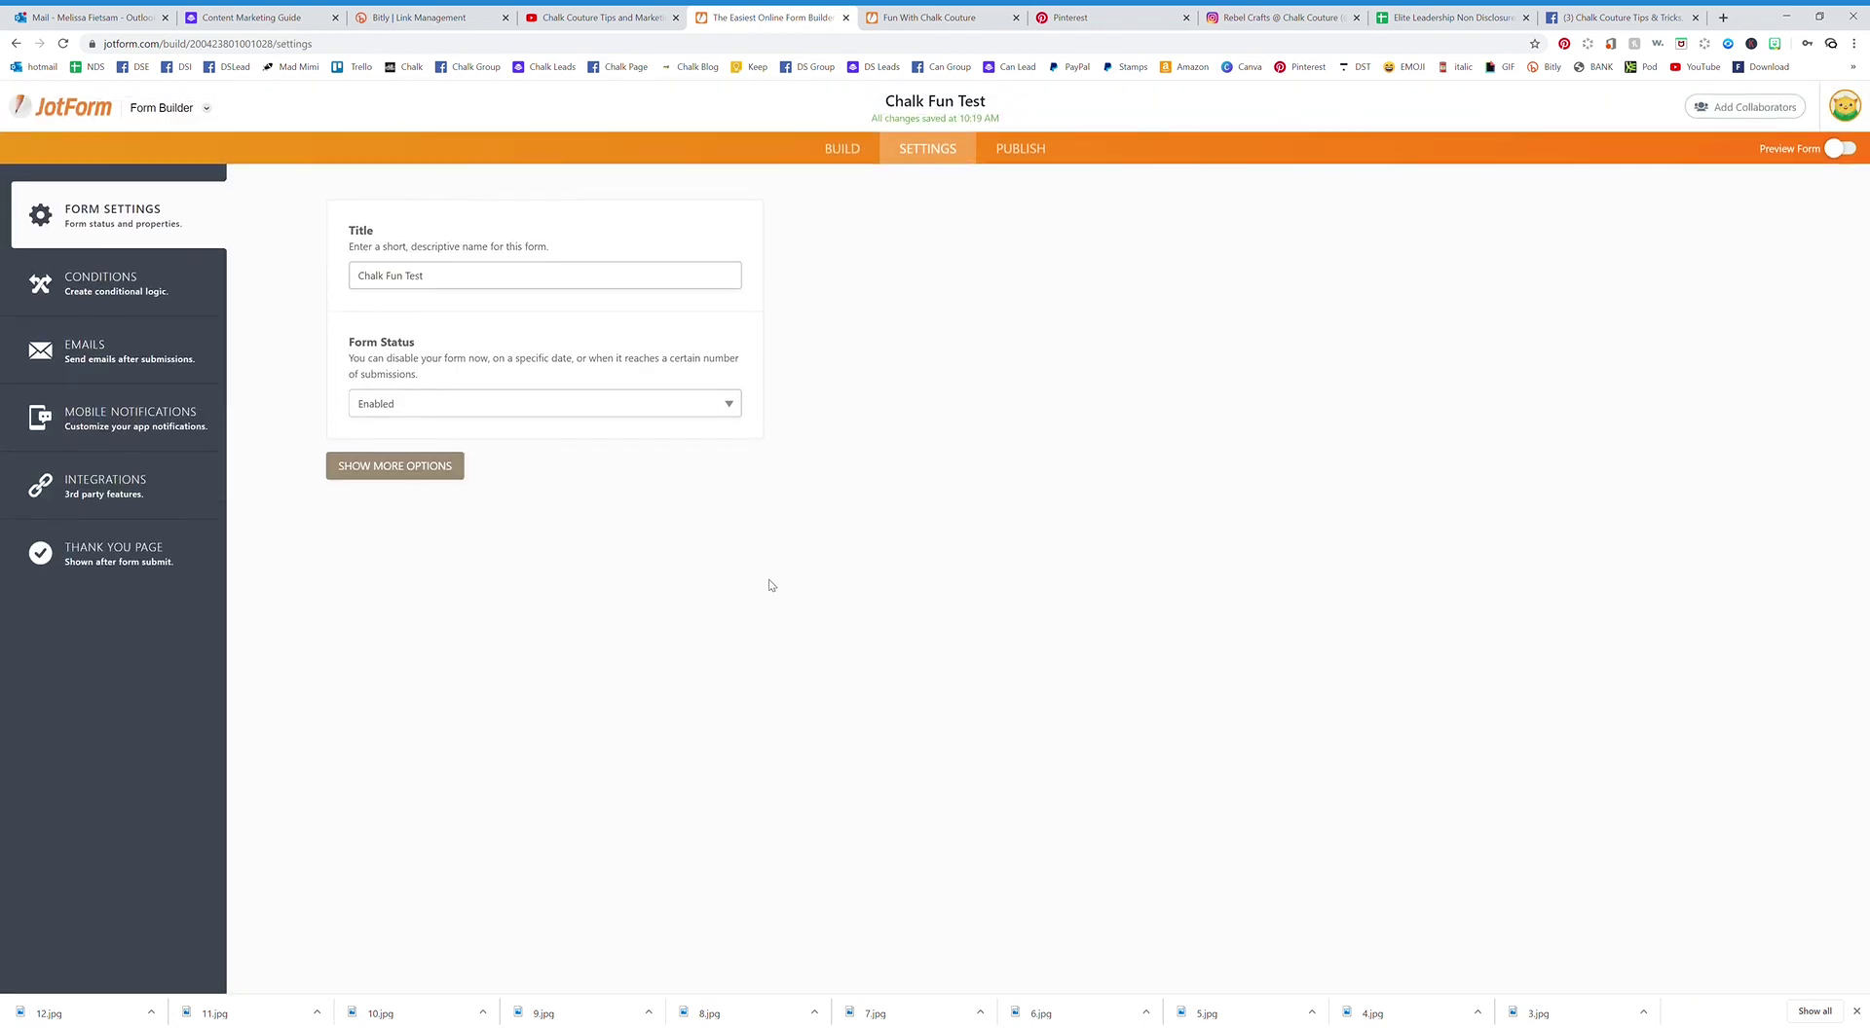
{"action": "left_click", "coordinate": [88, 347]}
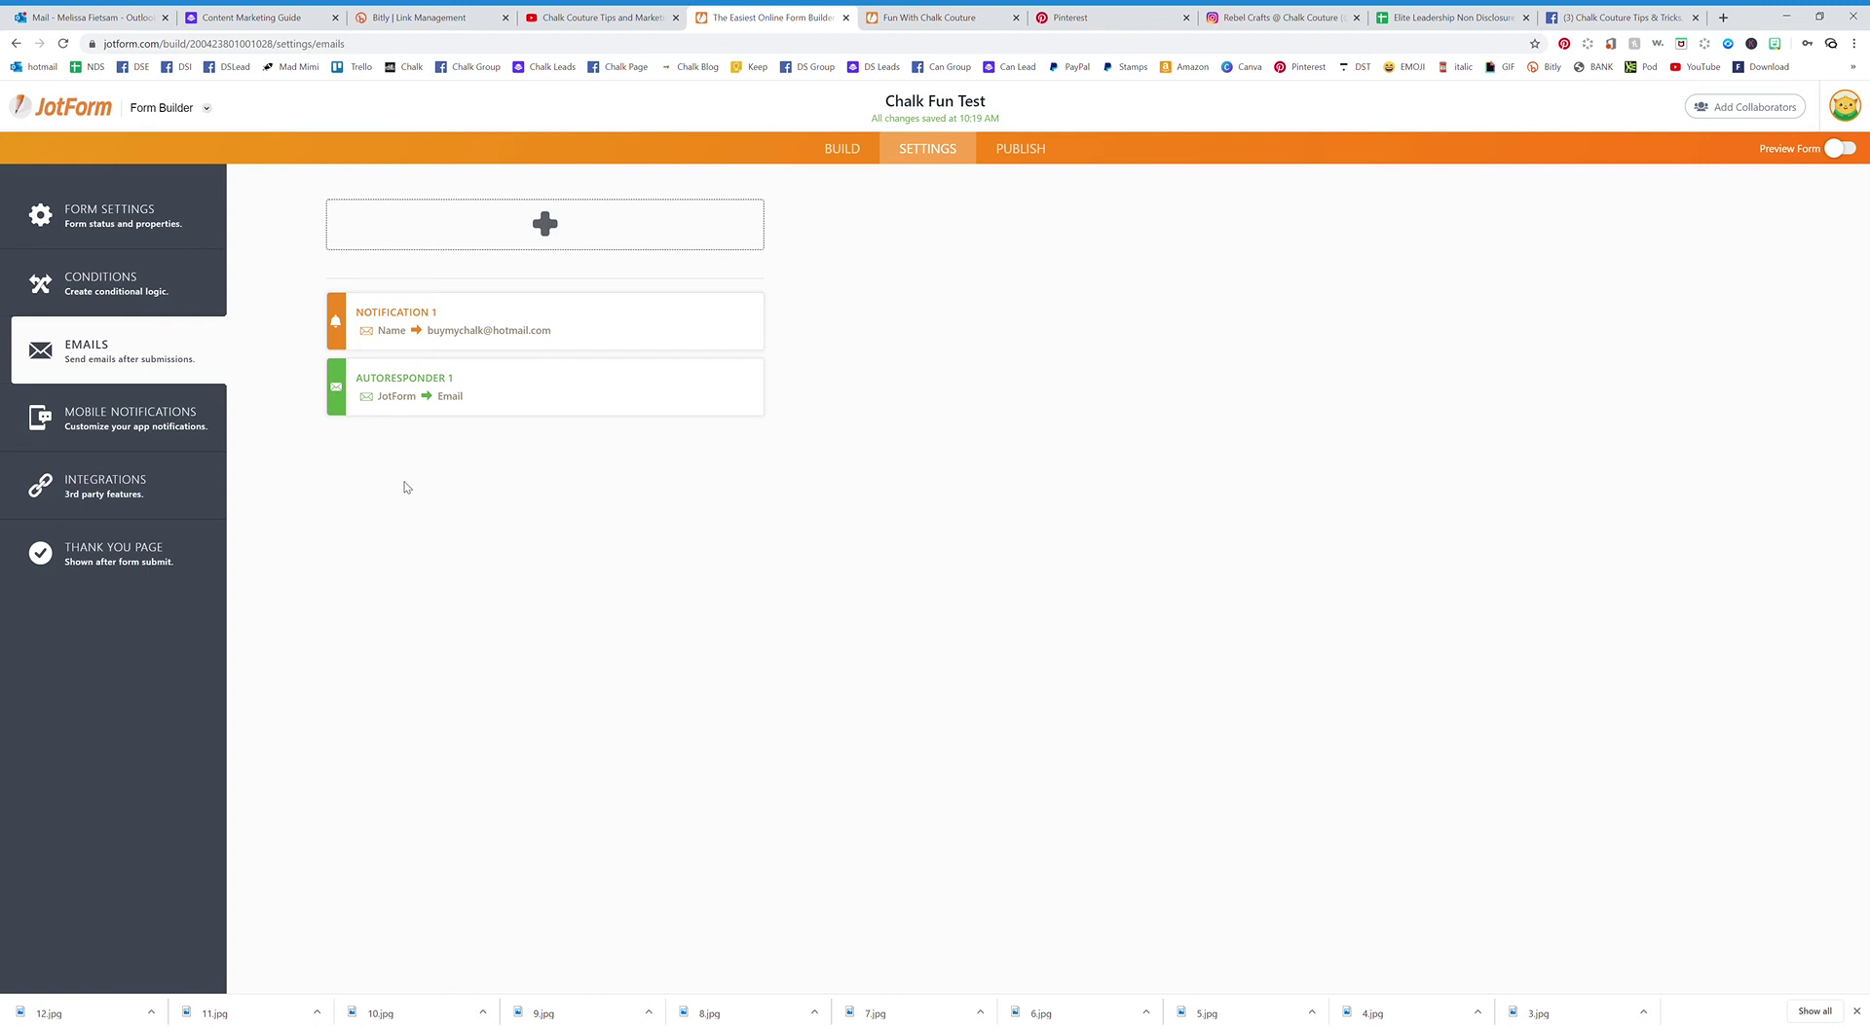
{"action": "mouse_move", "coordinate": [390, 384]}
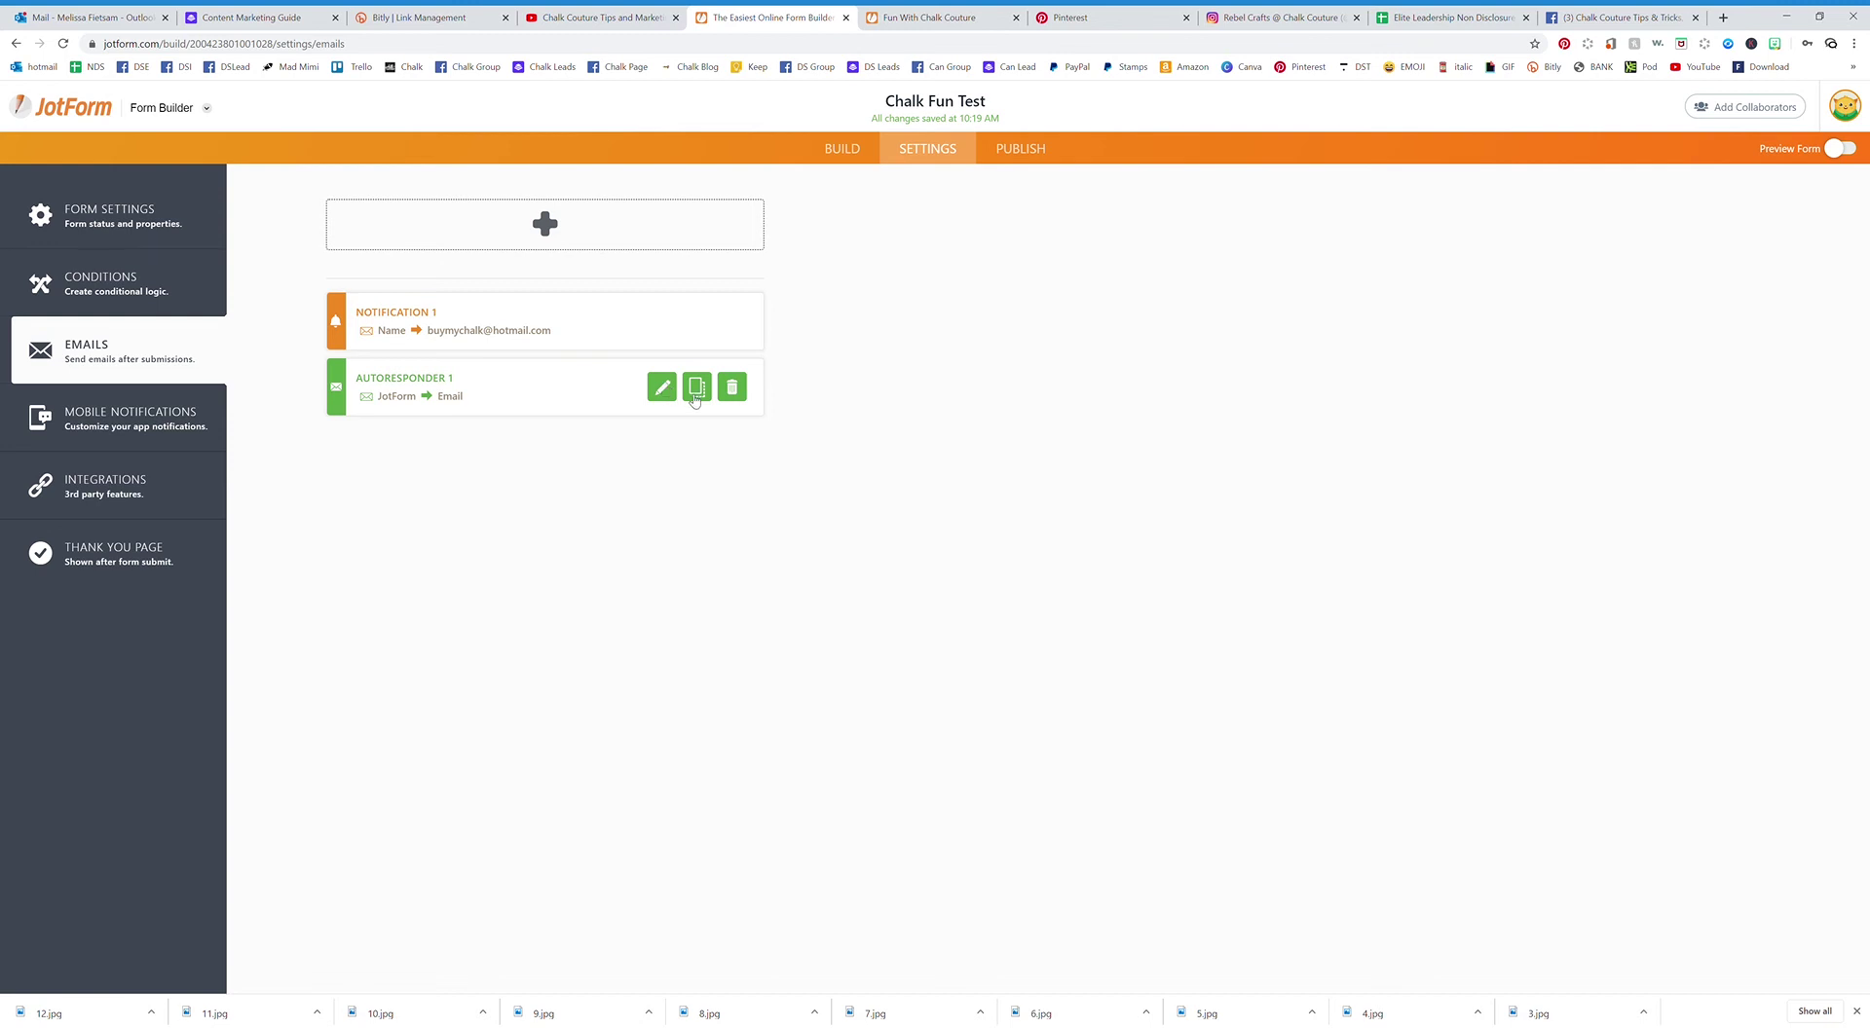
- Change the Autoresponder 1 subject to 'Chalk Couture Goodies'
{"action": "left_click", "coordinate": [664, 388]}
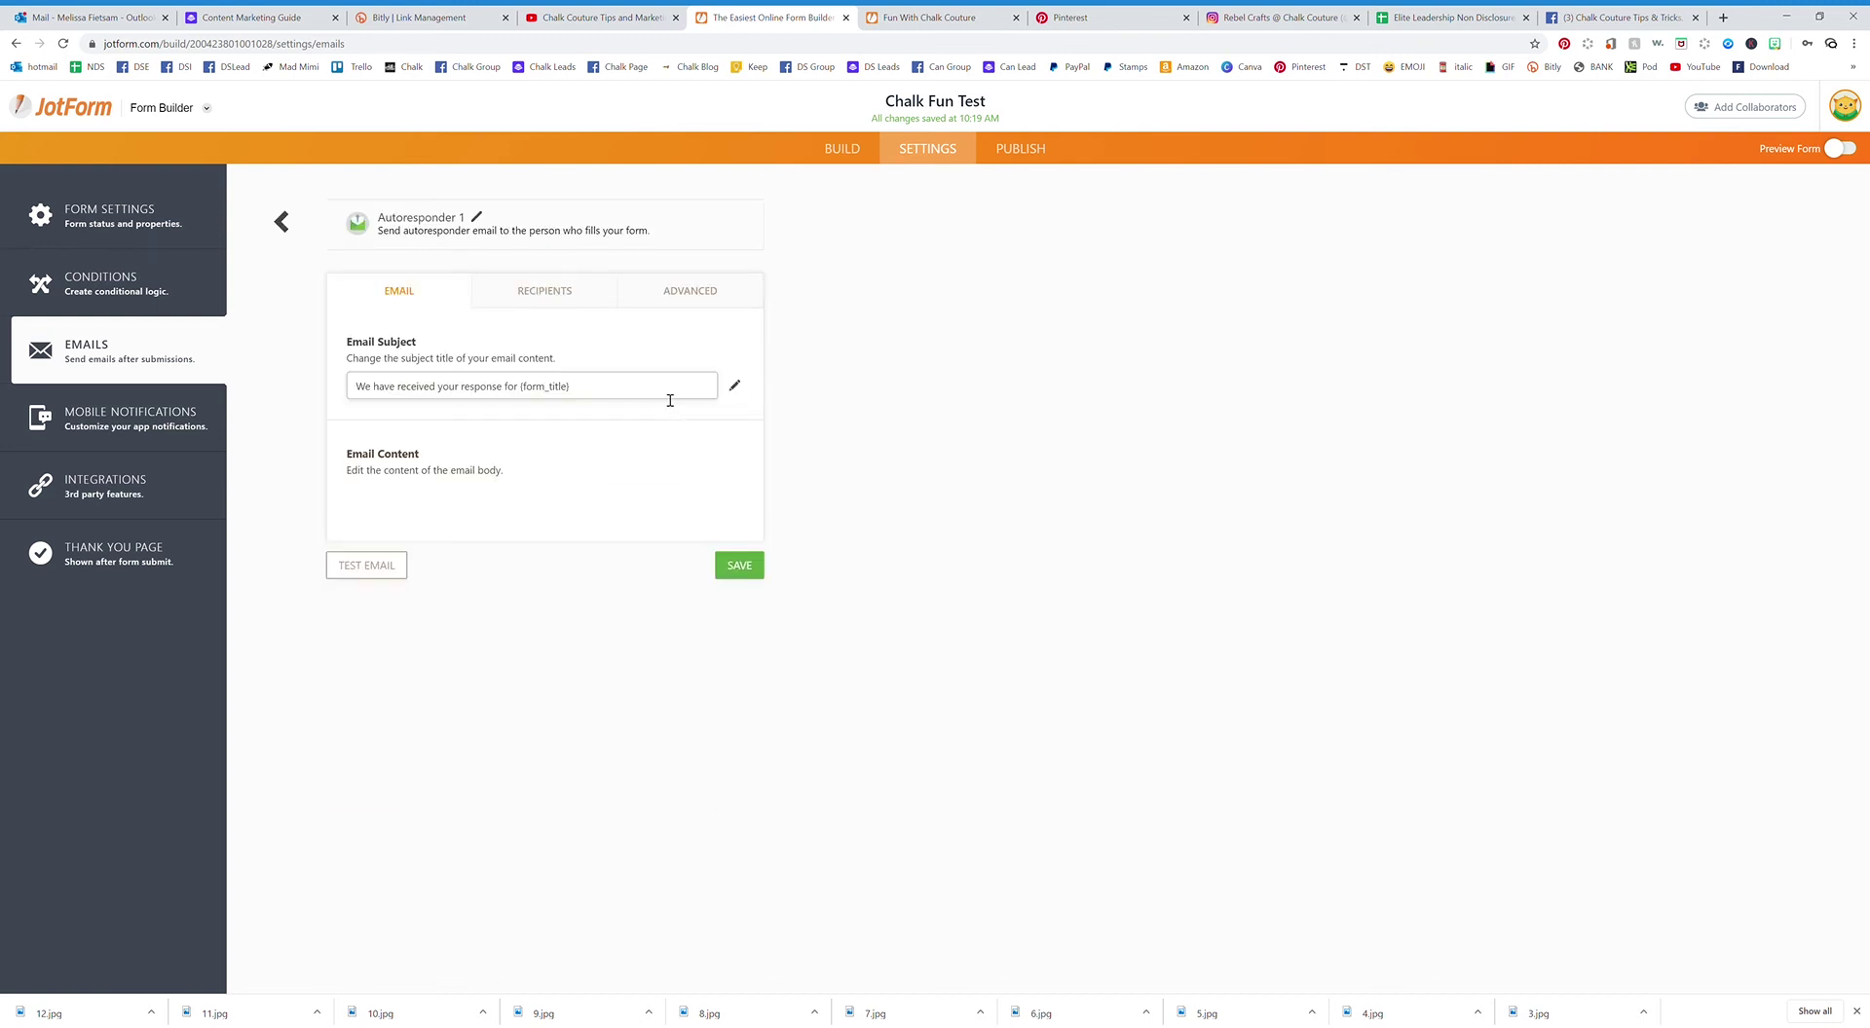
{"action": "triple_click", "coordinate": [620, 393]}
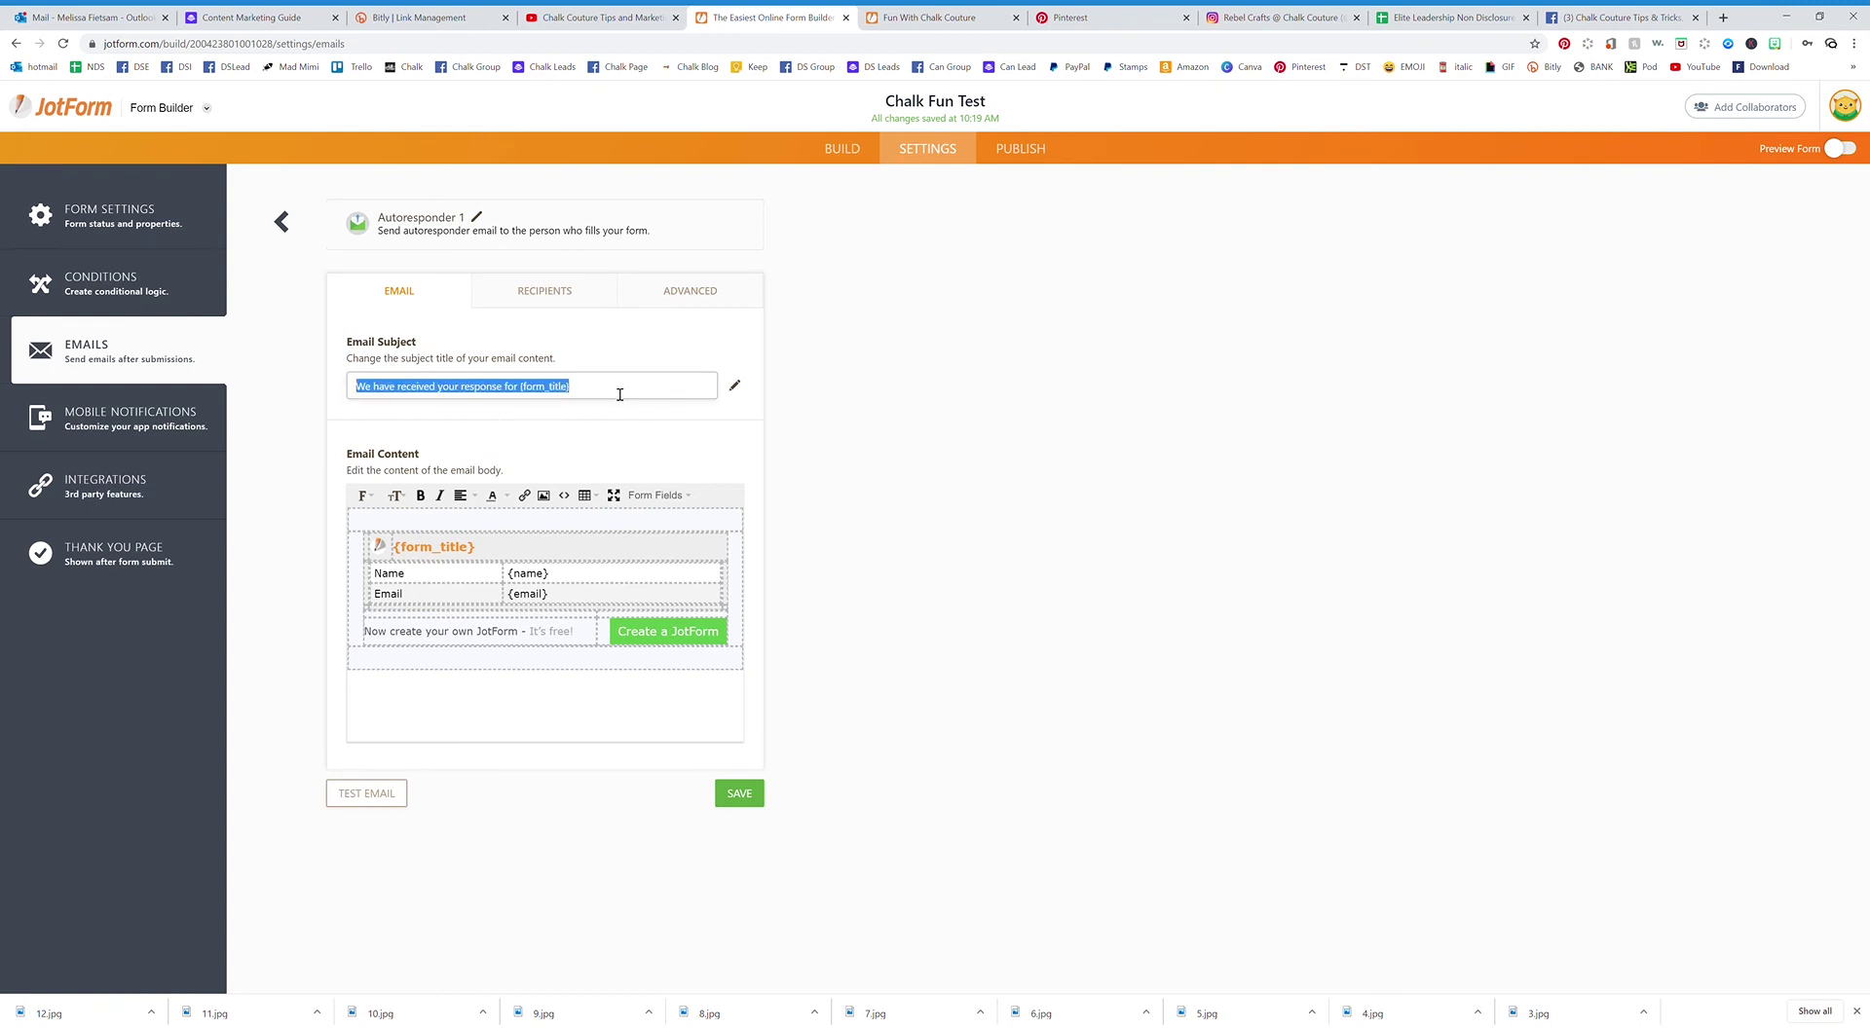
{"action": "type", "text": "Chalk Coutu"}
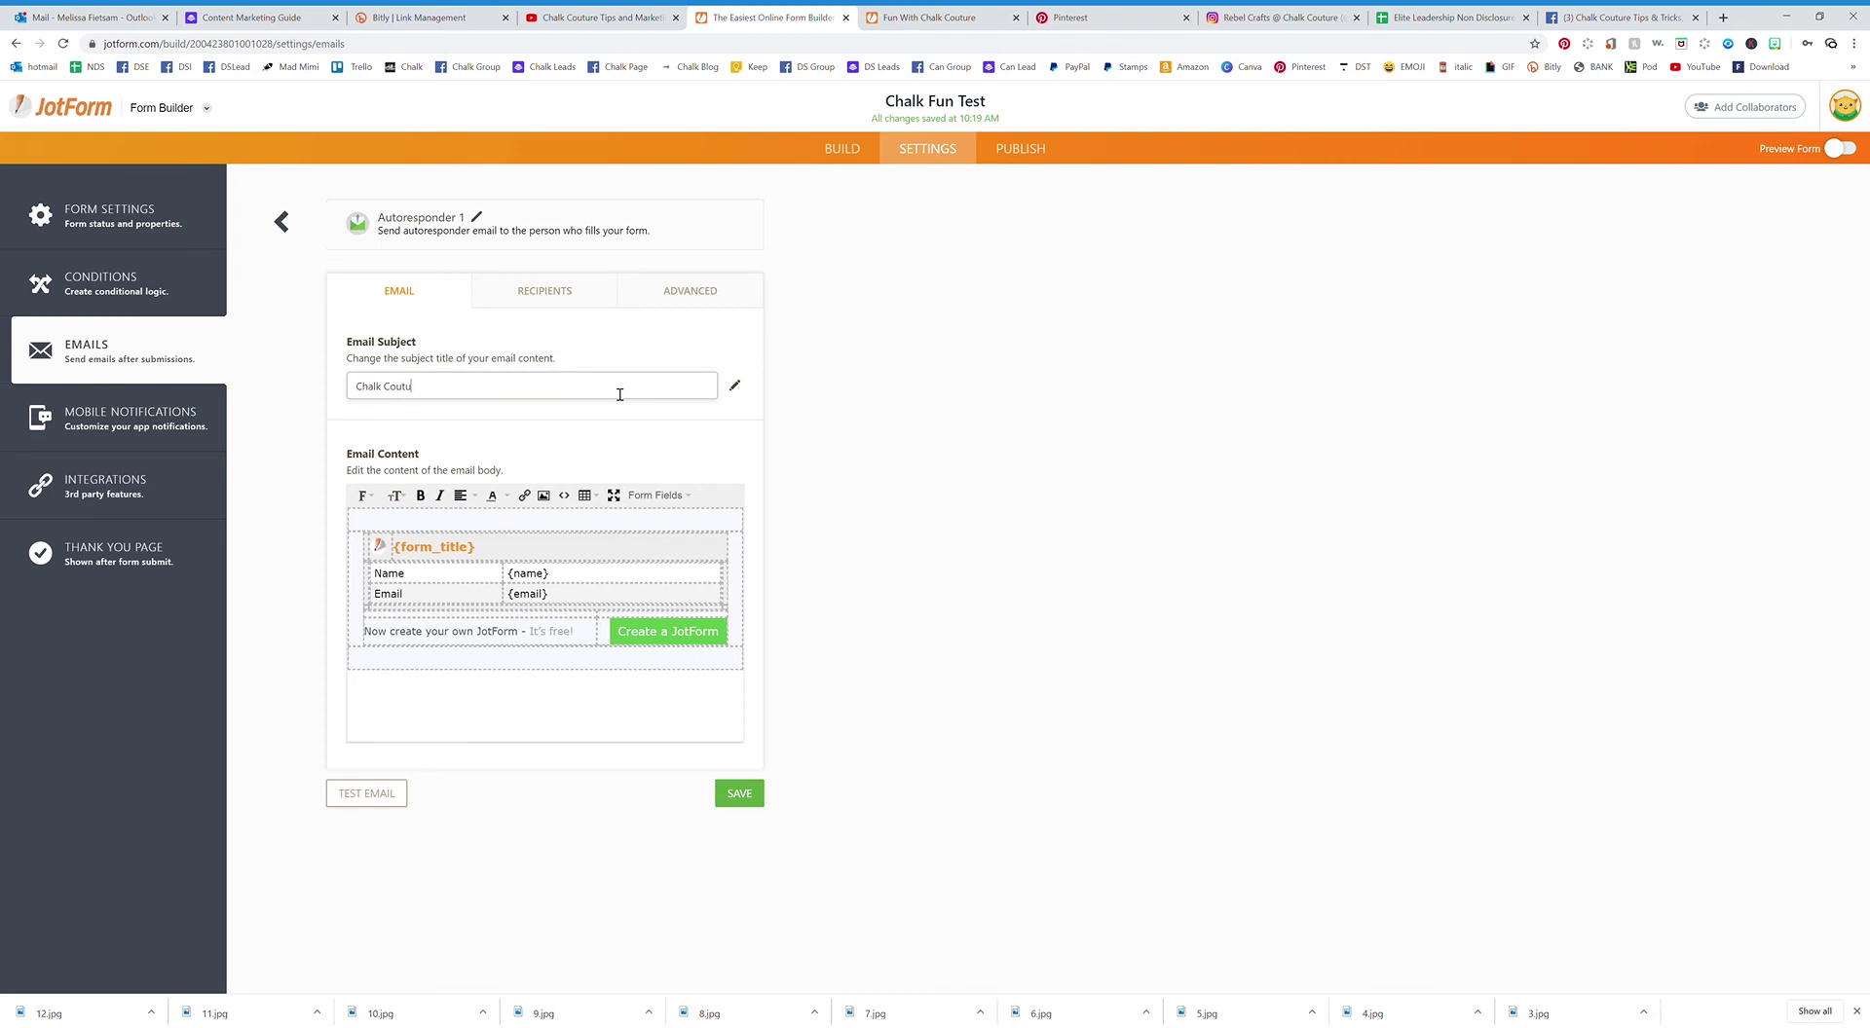
{"action": "type", "text": "re Goodies"}
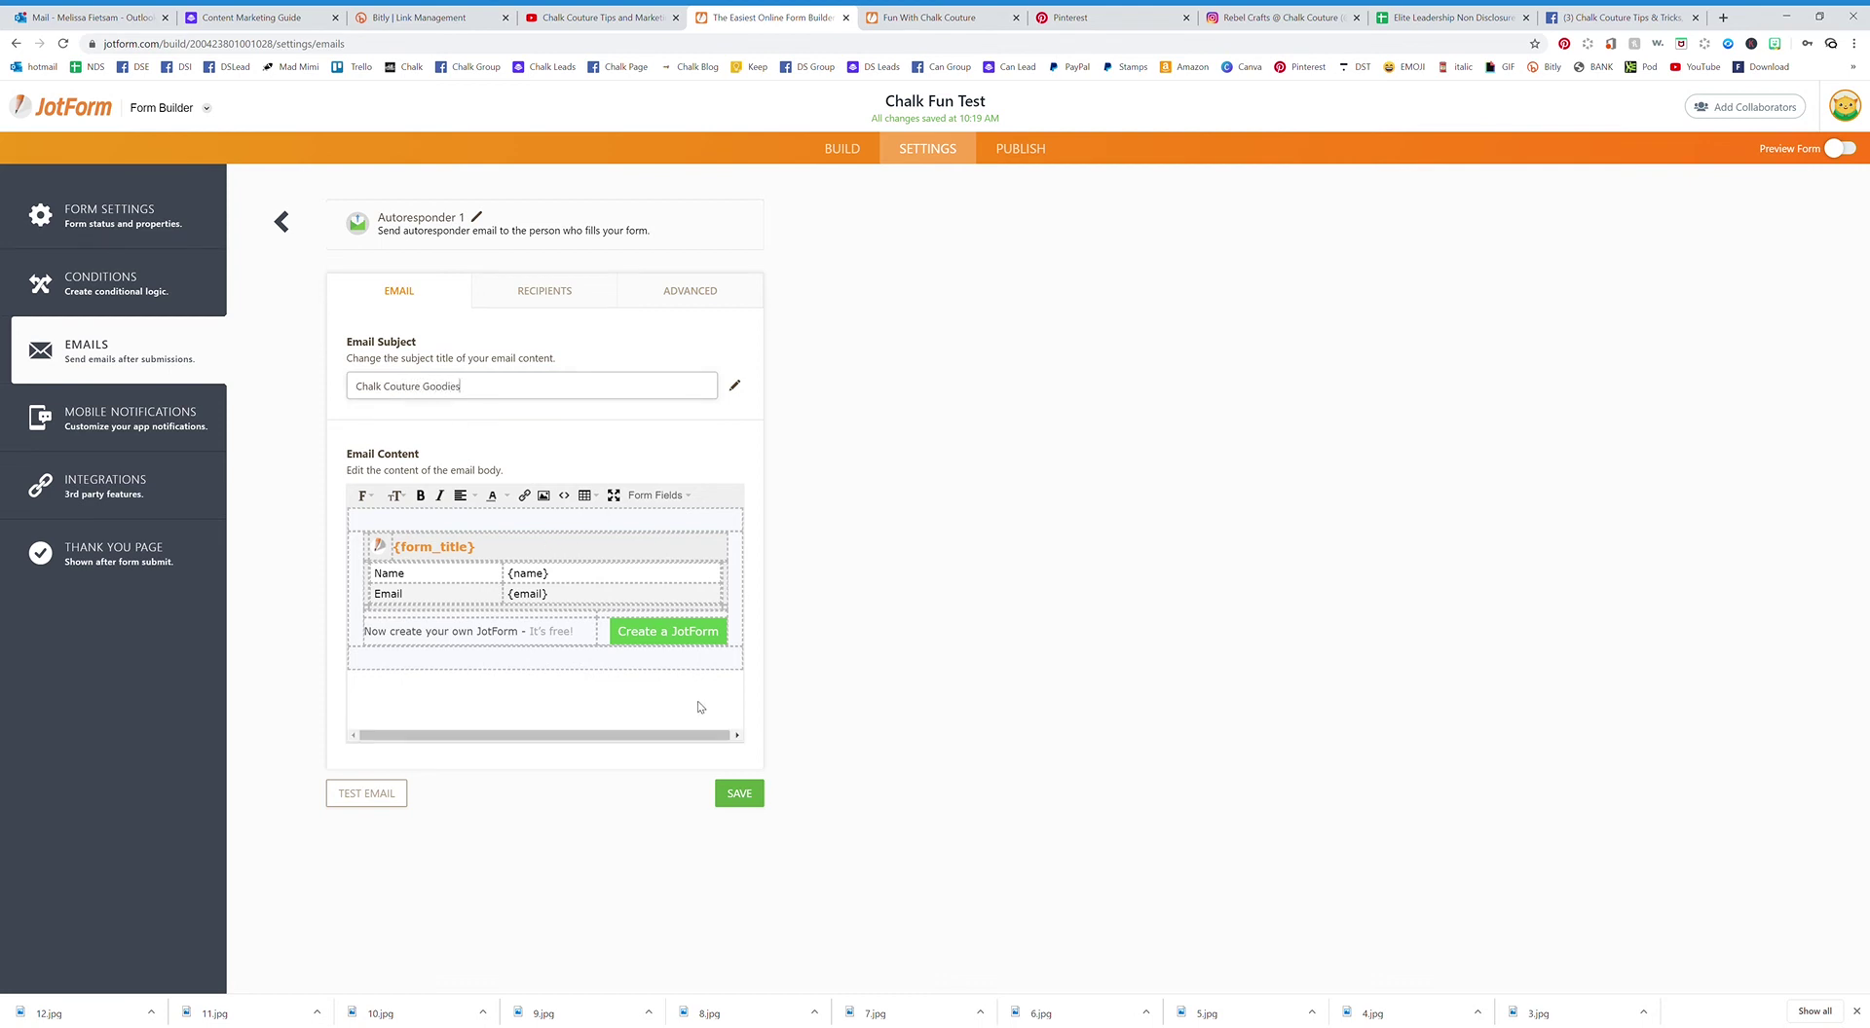
- Replace the default email body with the greeting 'Hey there!!!'
{"action": "left_click", "coordinate": [453, 524]}
{"action": "key", "text": "ctrl+a"}
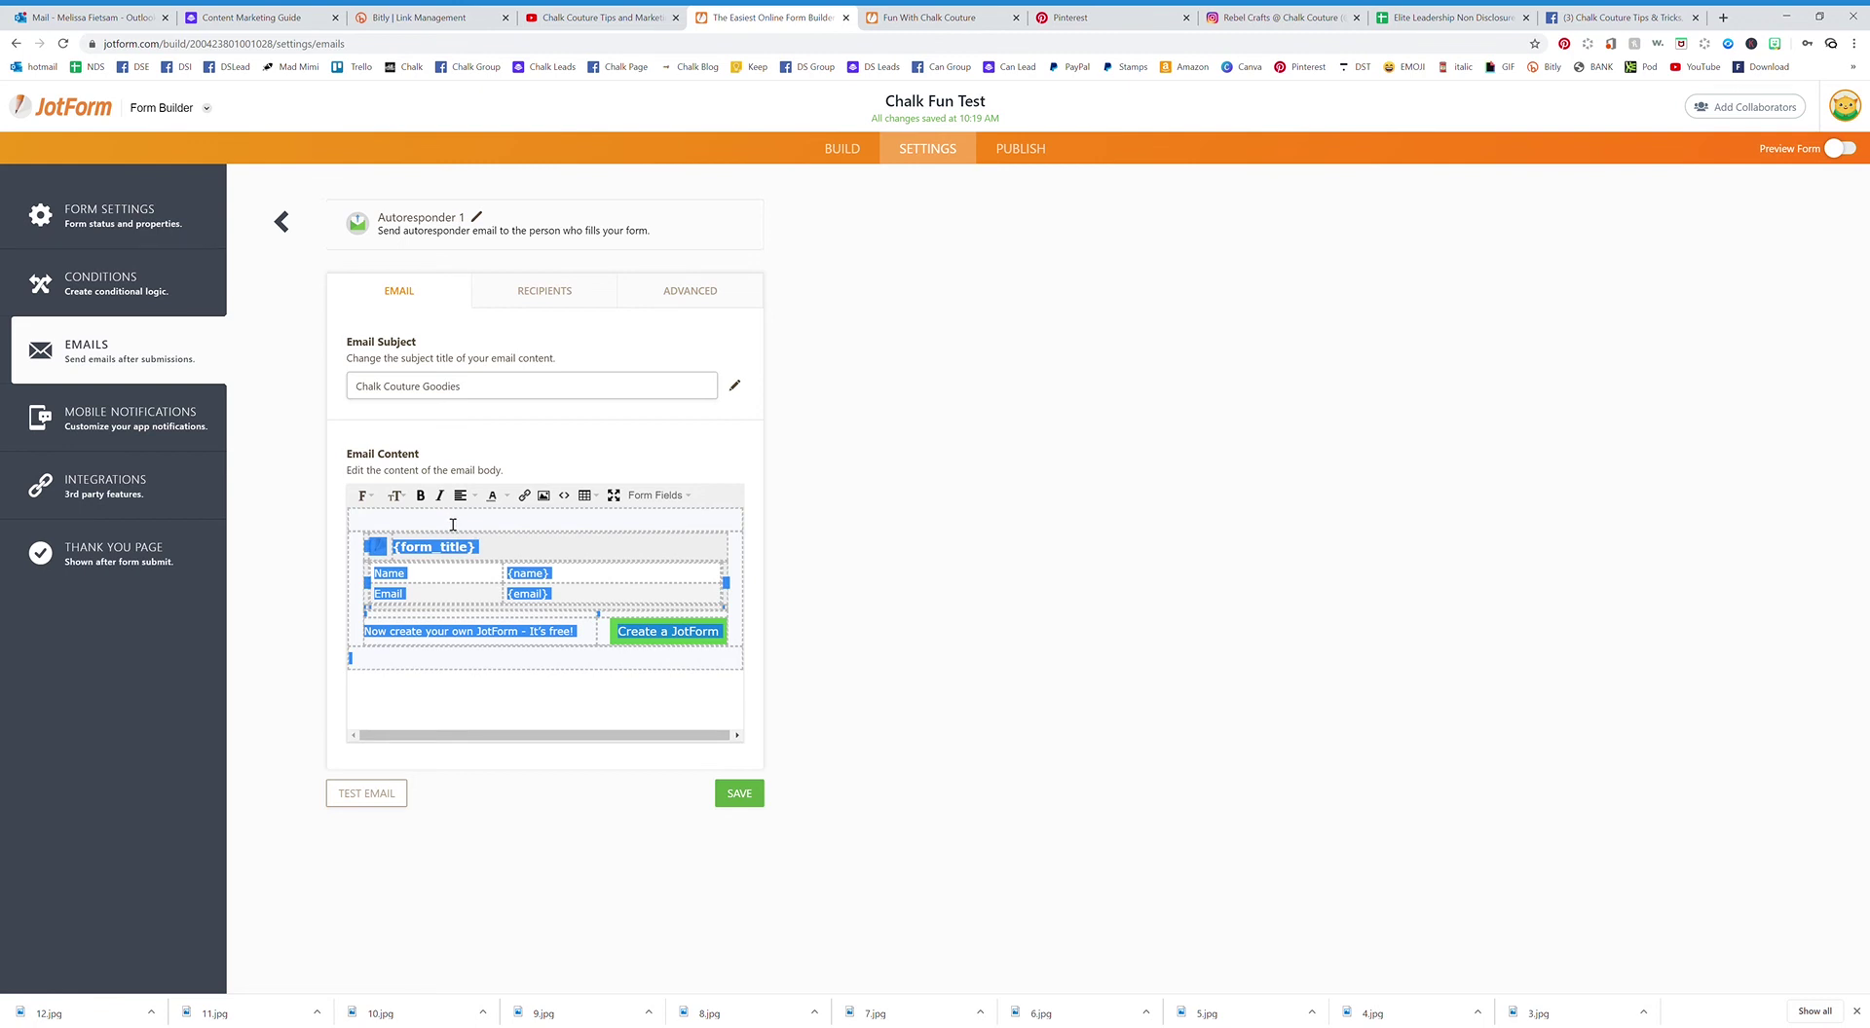
{"action": "key", "text": "Delete"}
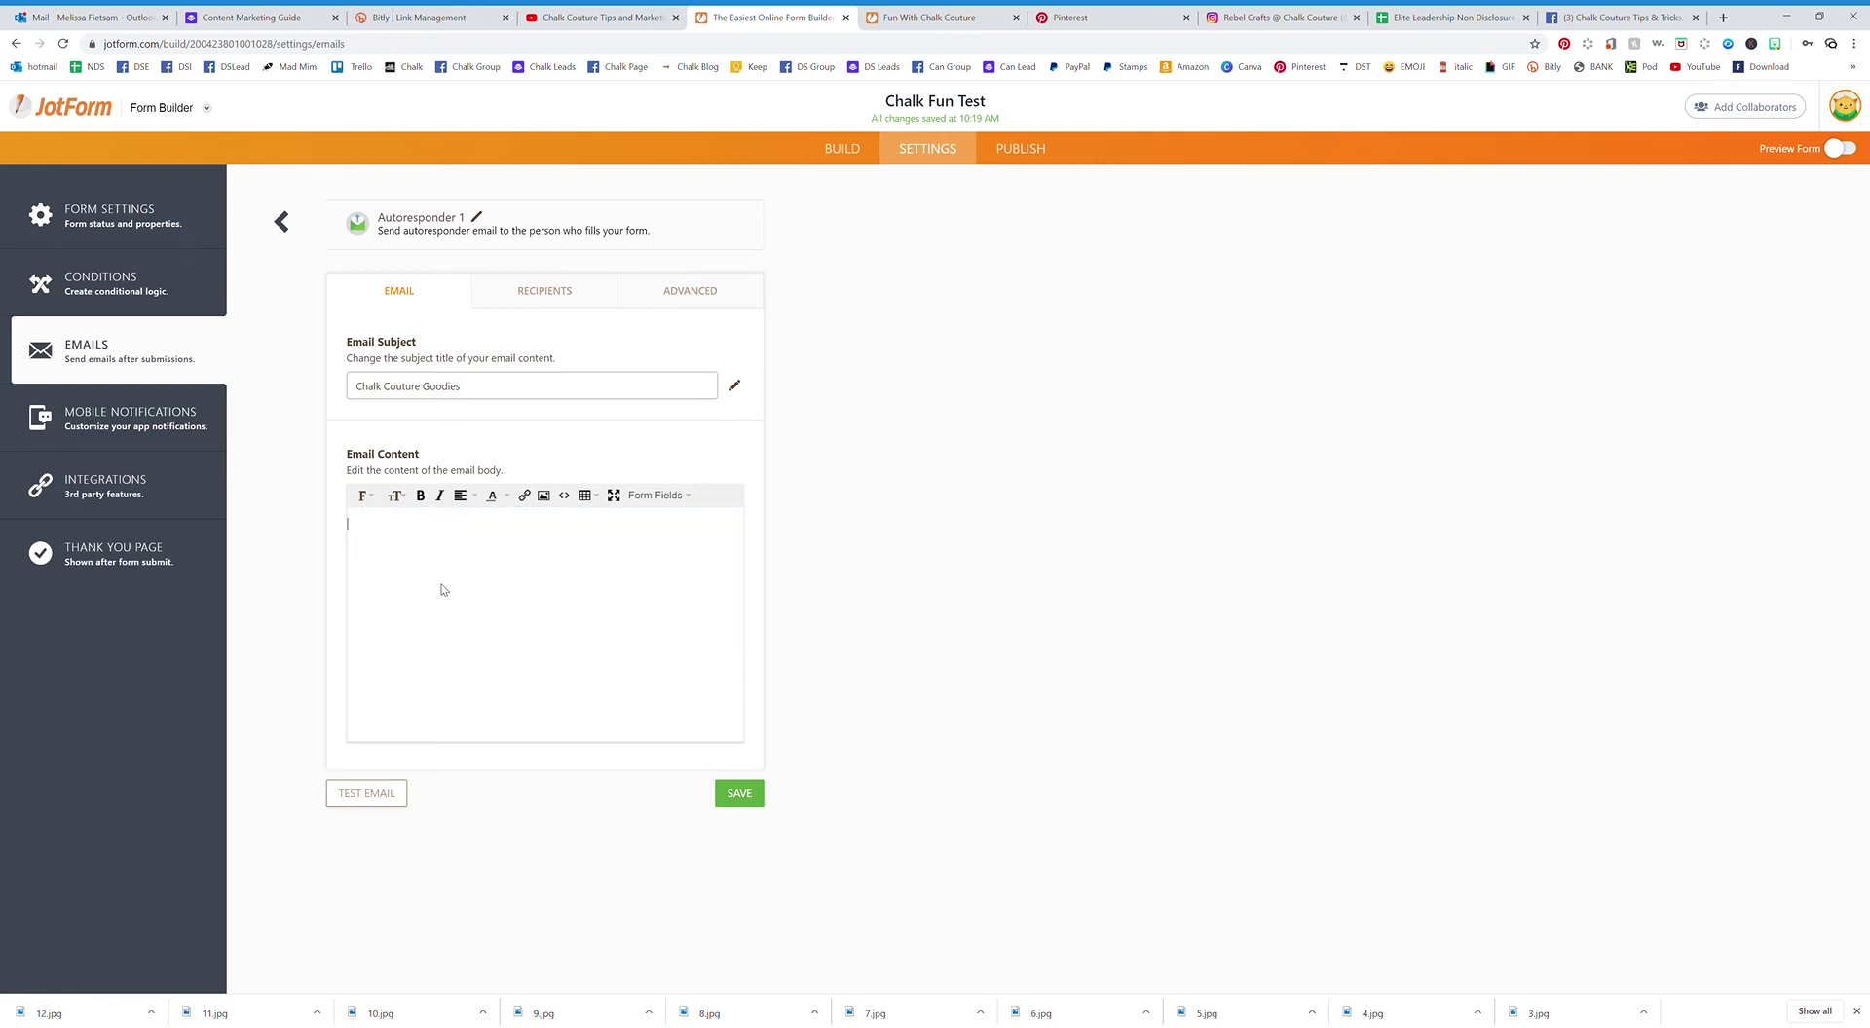
{"action": "type", "text": "He"}
{"action": "type", "text": "nks"}
{"action": "double_click", "coordinate": [377, 567]}
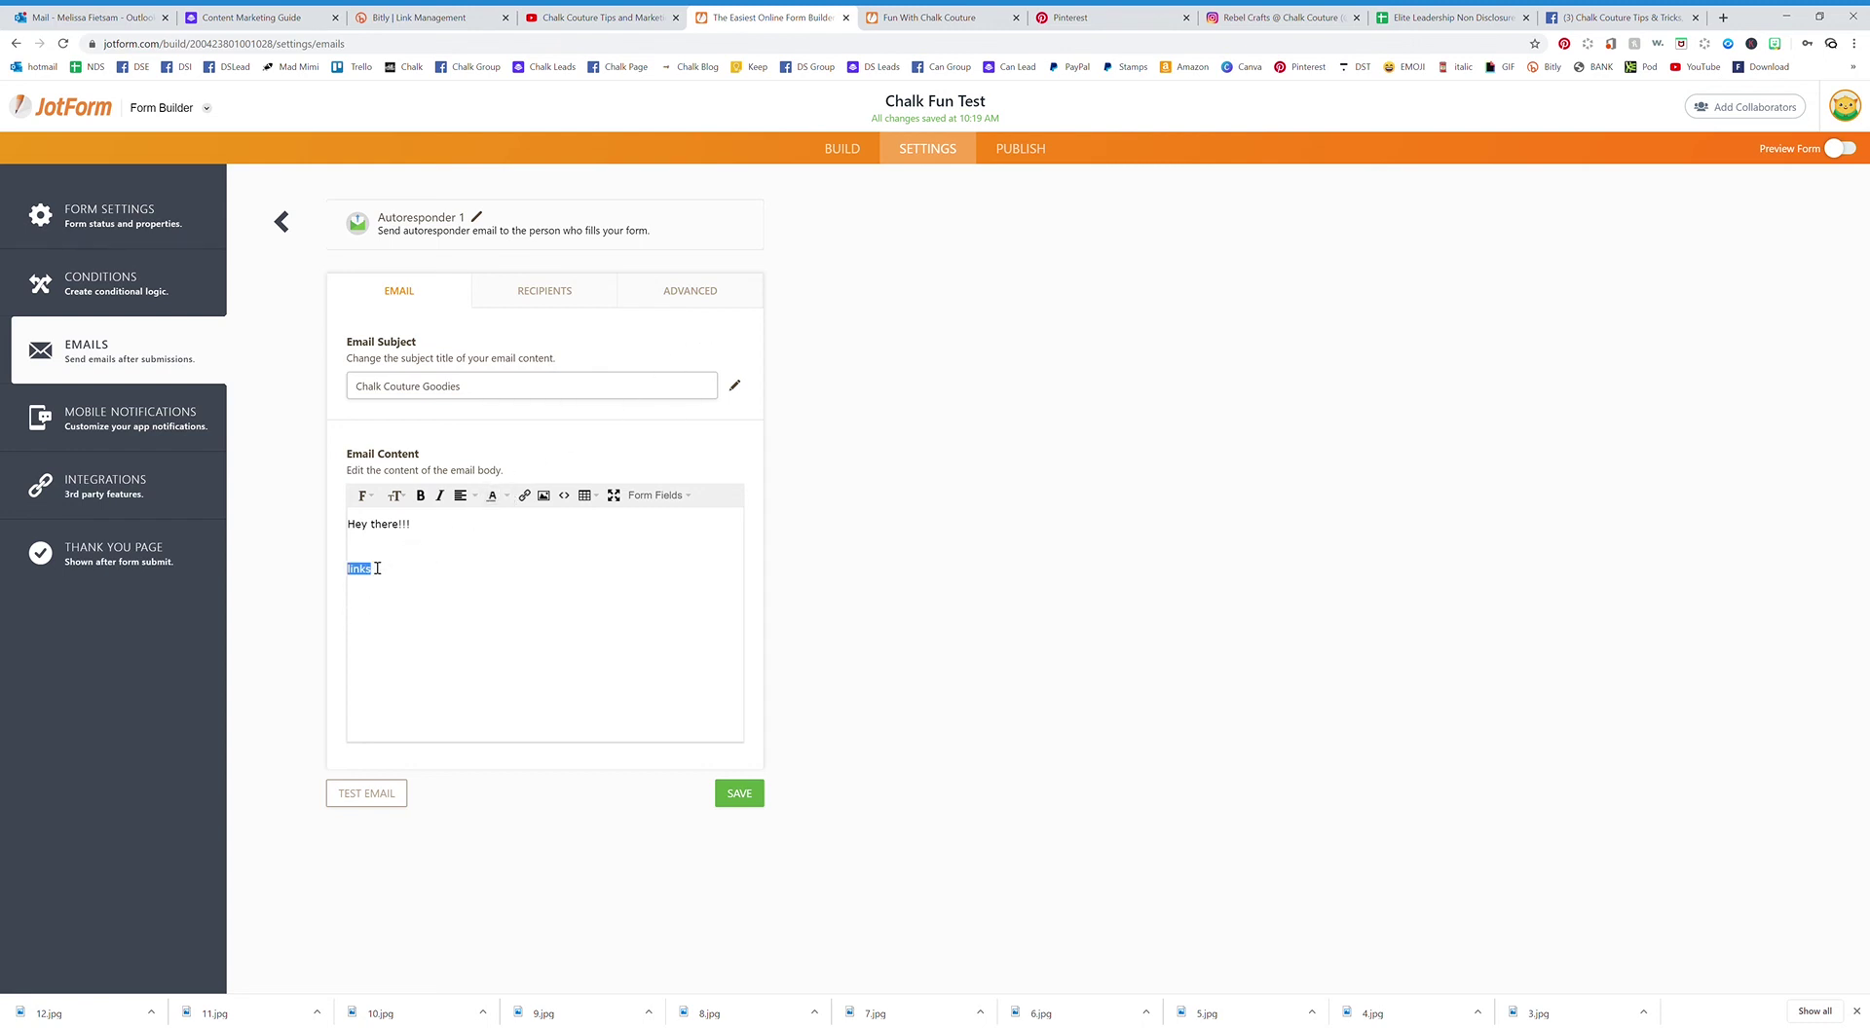
- Insert an uploaded colourful paint image into the email and resize it to about 236 × 236
{"action": "left_click", "coordinate": [544, 497]}
{"action": "left_click", "coordinate": [952, 547]}
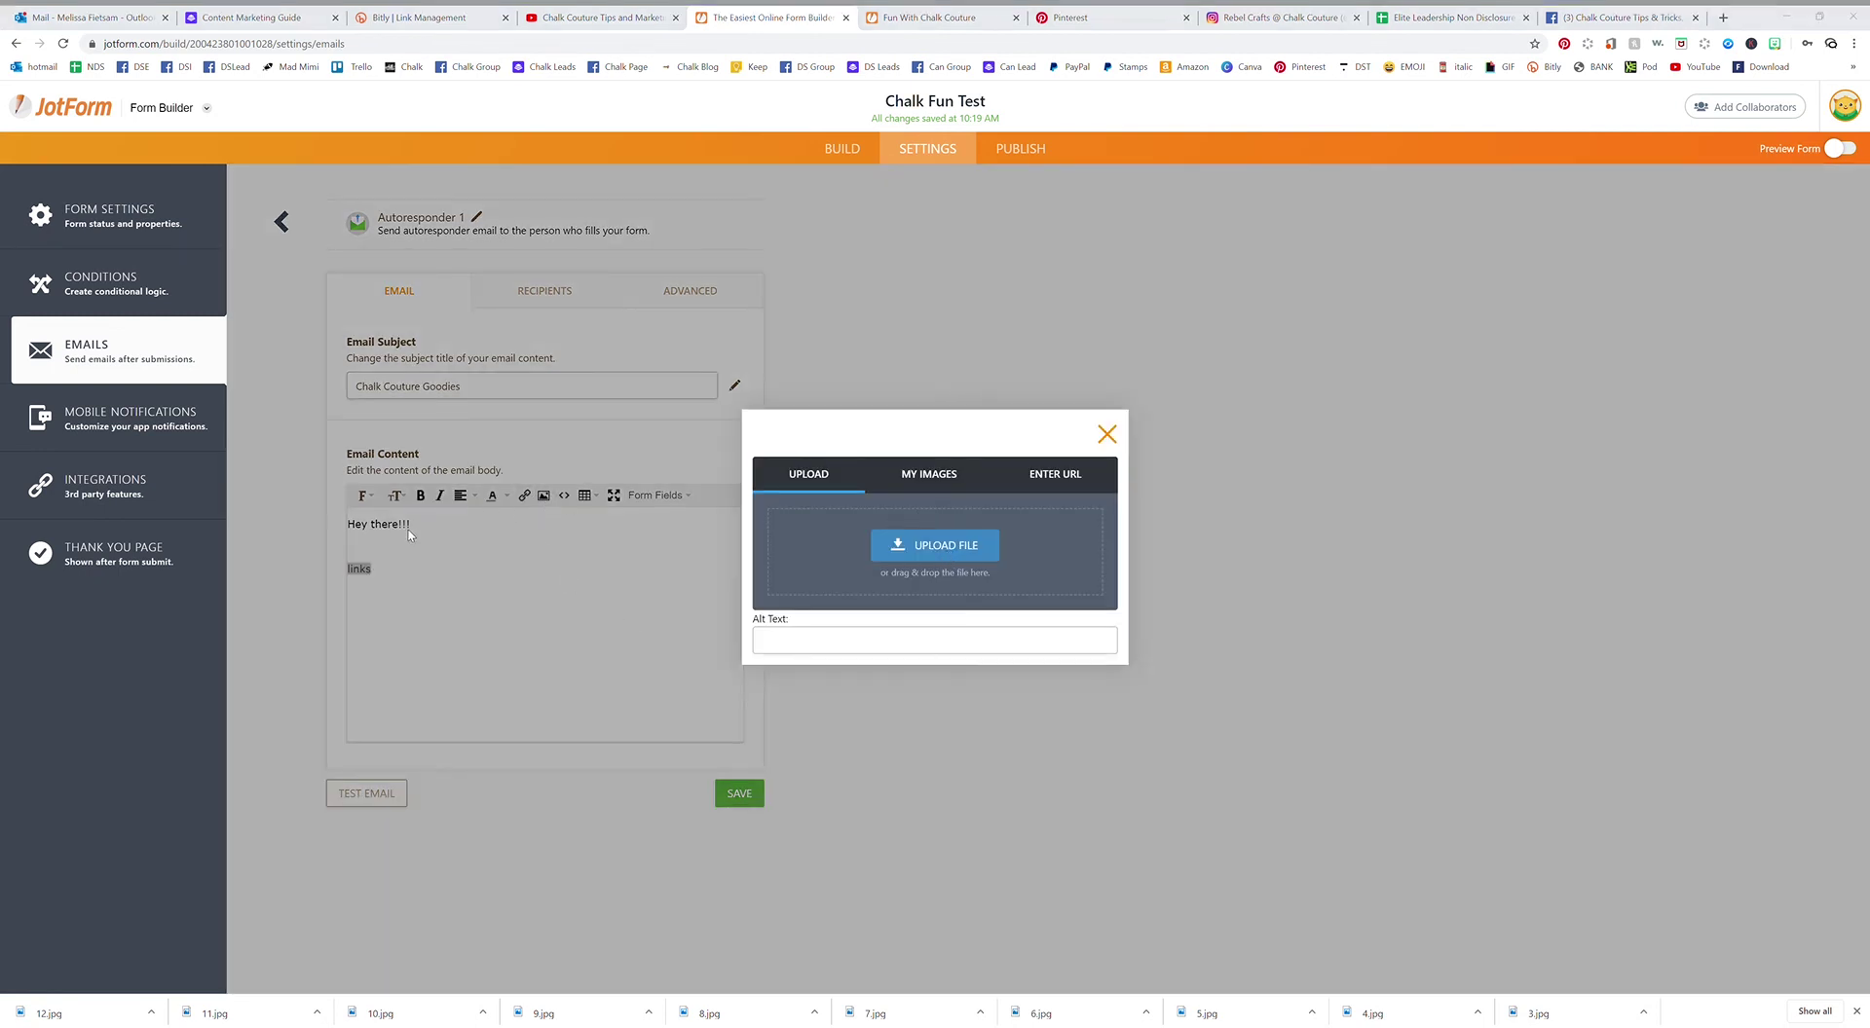
{"action": "key", "text": "Return"}
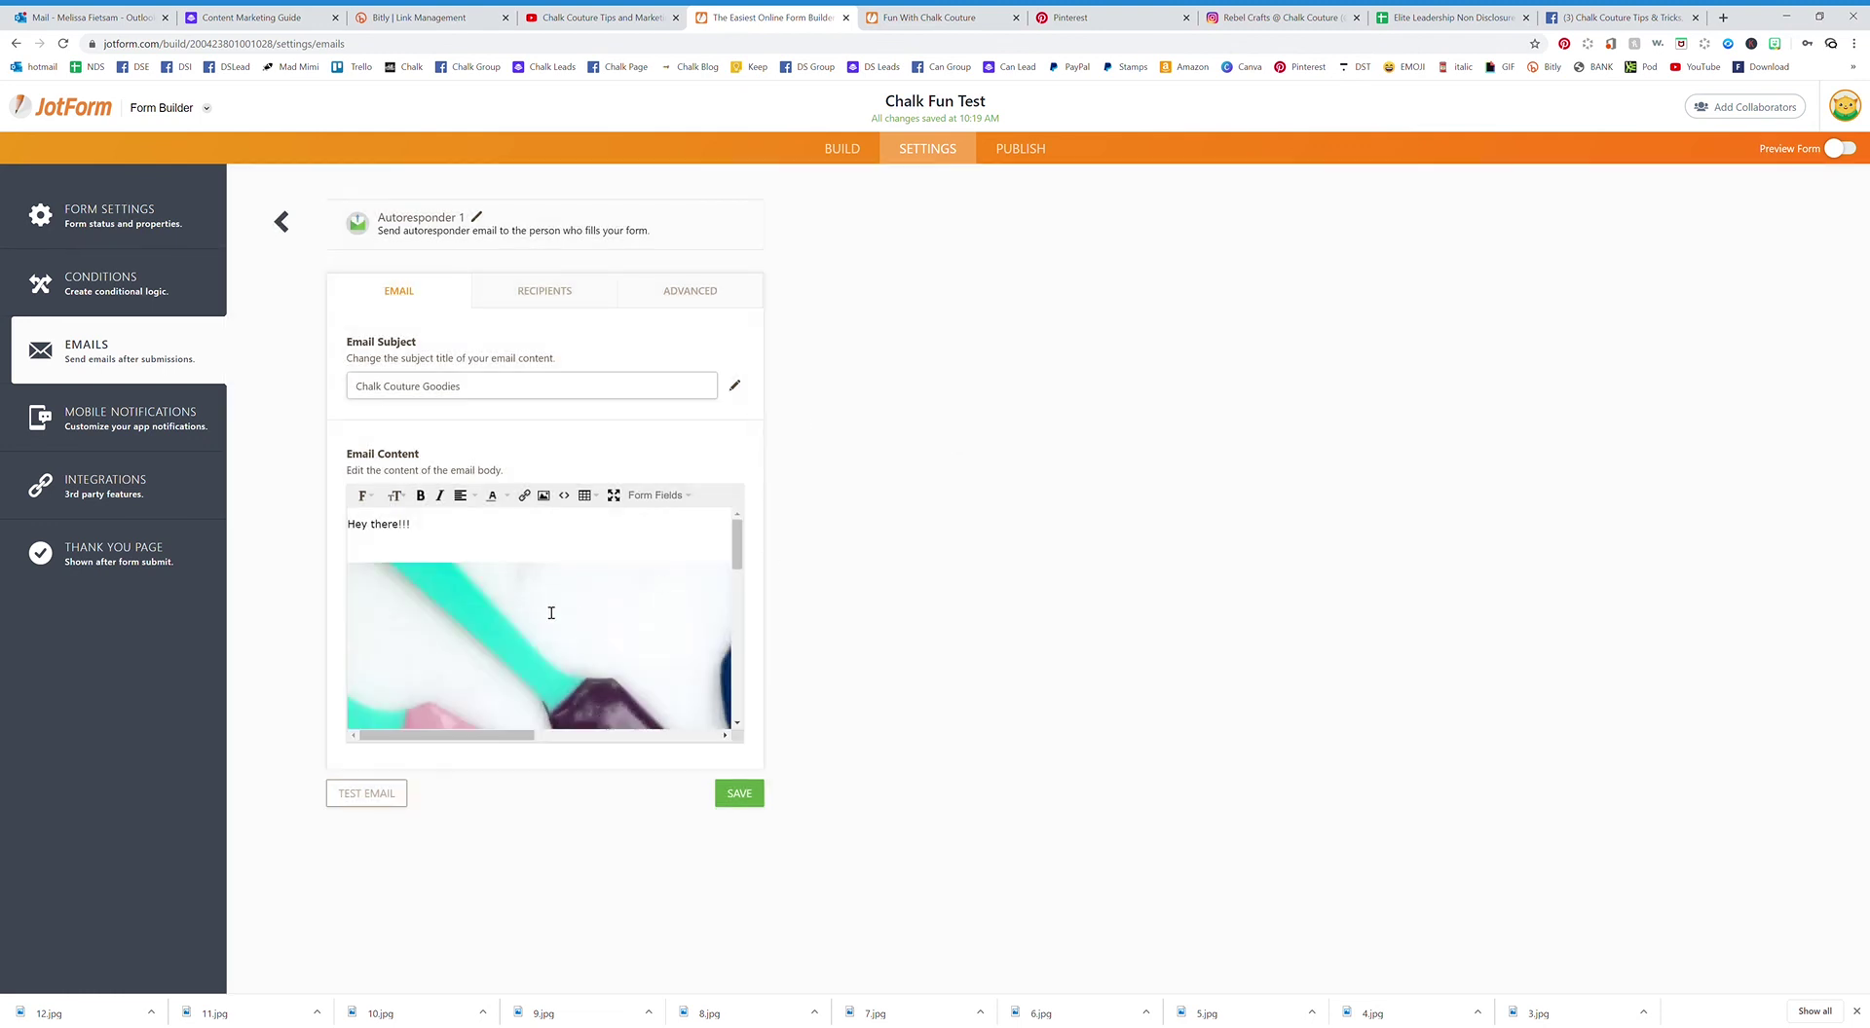
{"action": "left_click", "coordinate": [527, 622]}
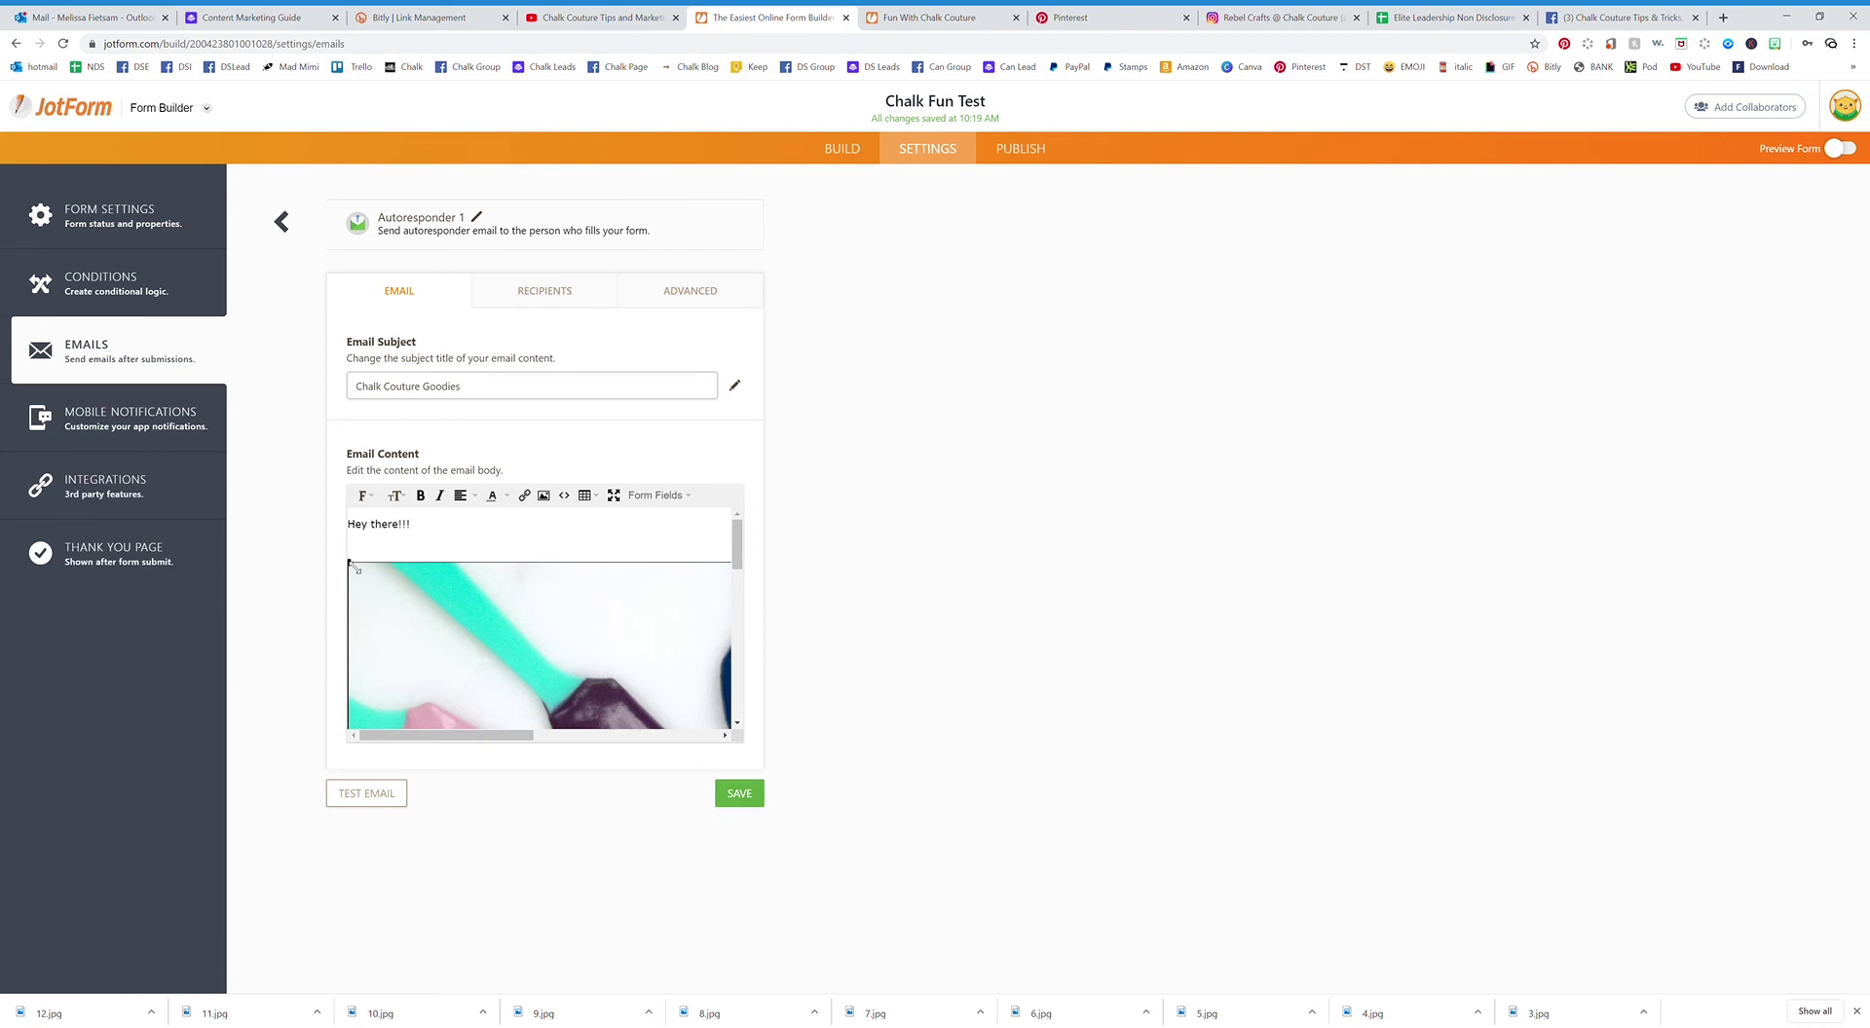
{"action": "left_click_drag", "start_coordinate": [349, 563], "coordinate": [559, 688]}
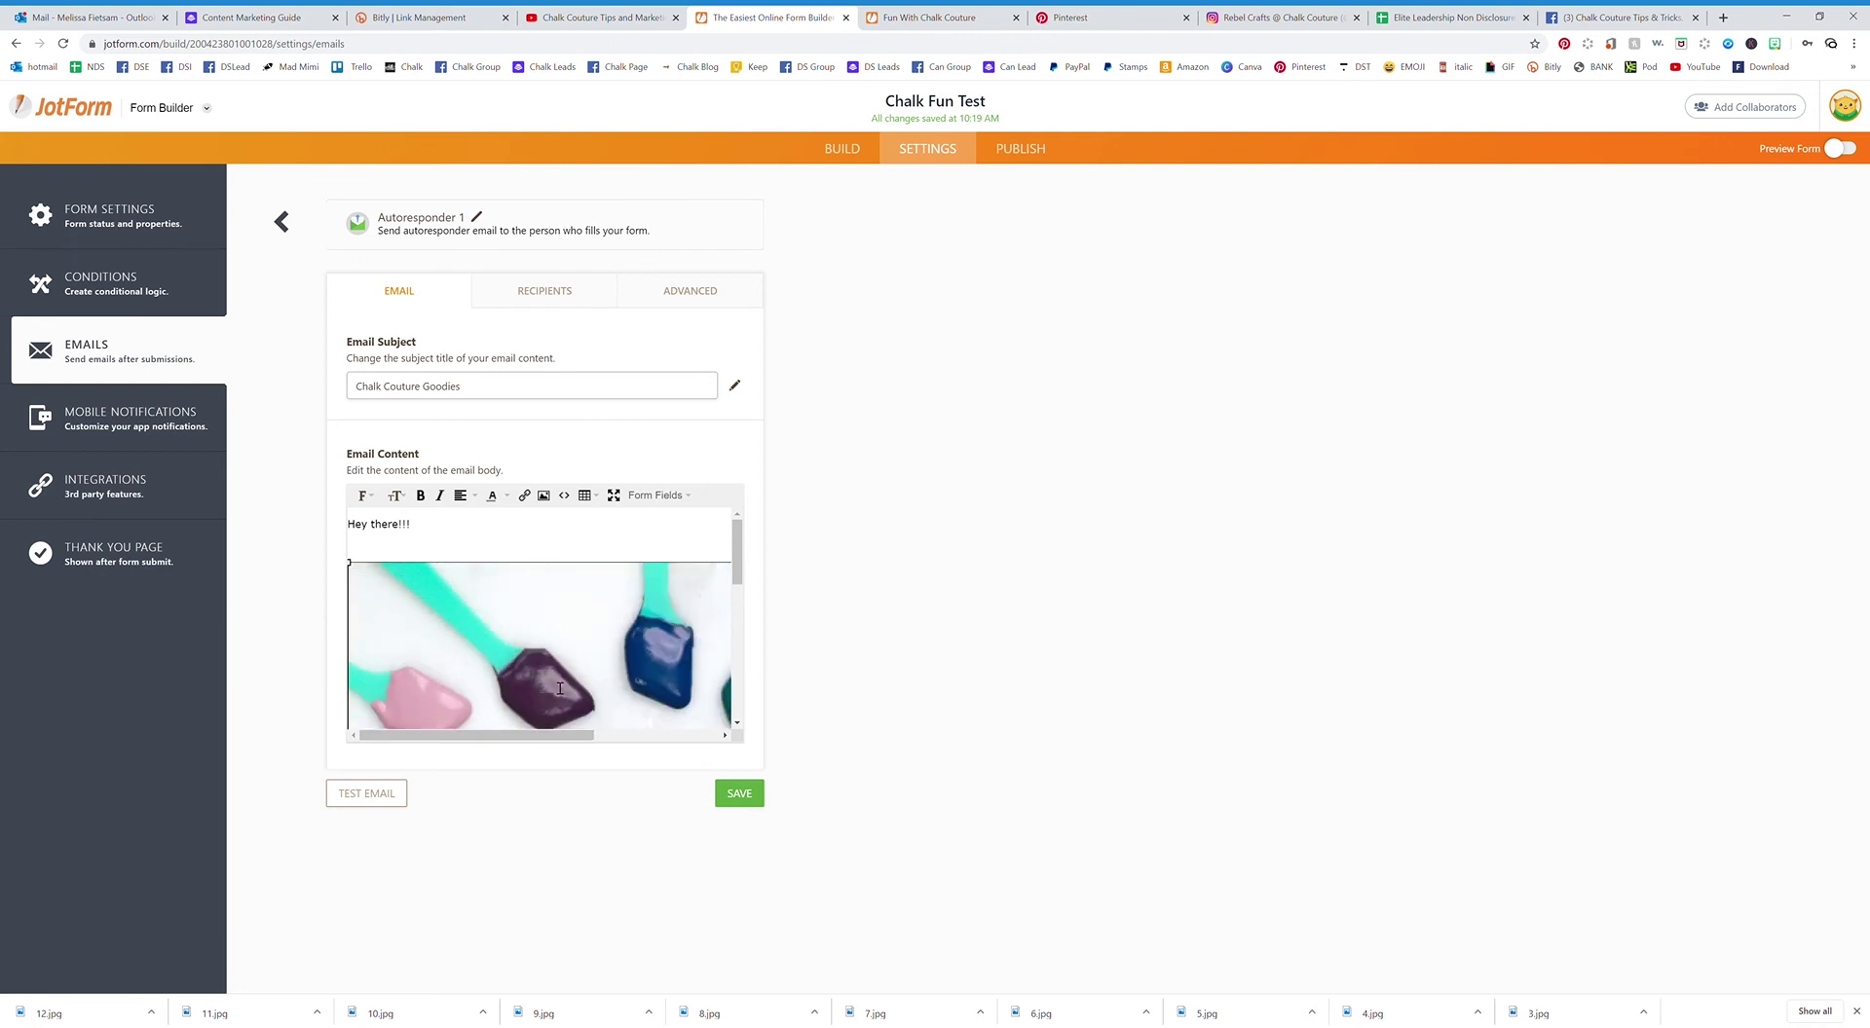
{"action": "left_click_drag", "start_coordinate": [349, 562], "coordinate": [574, 685]}
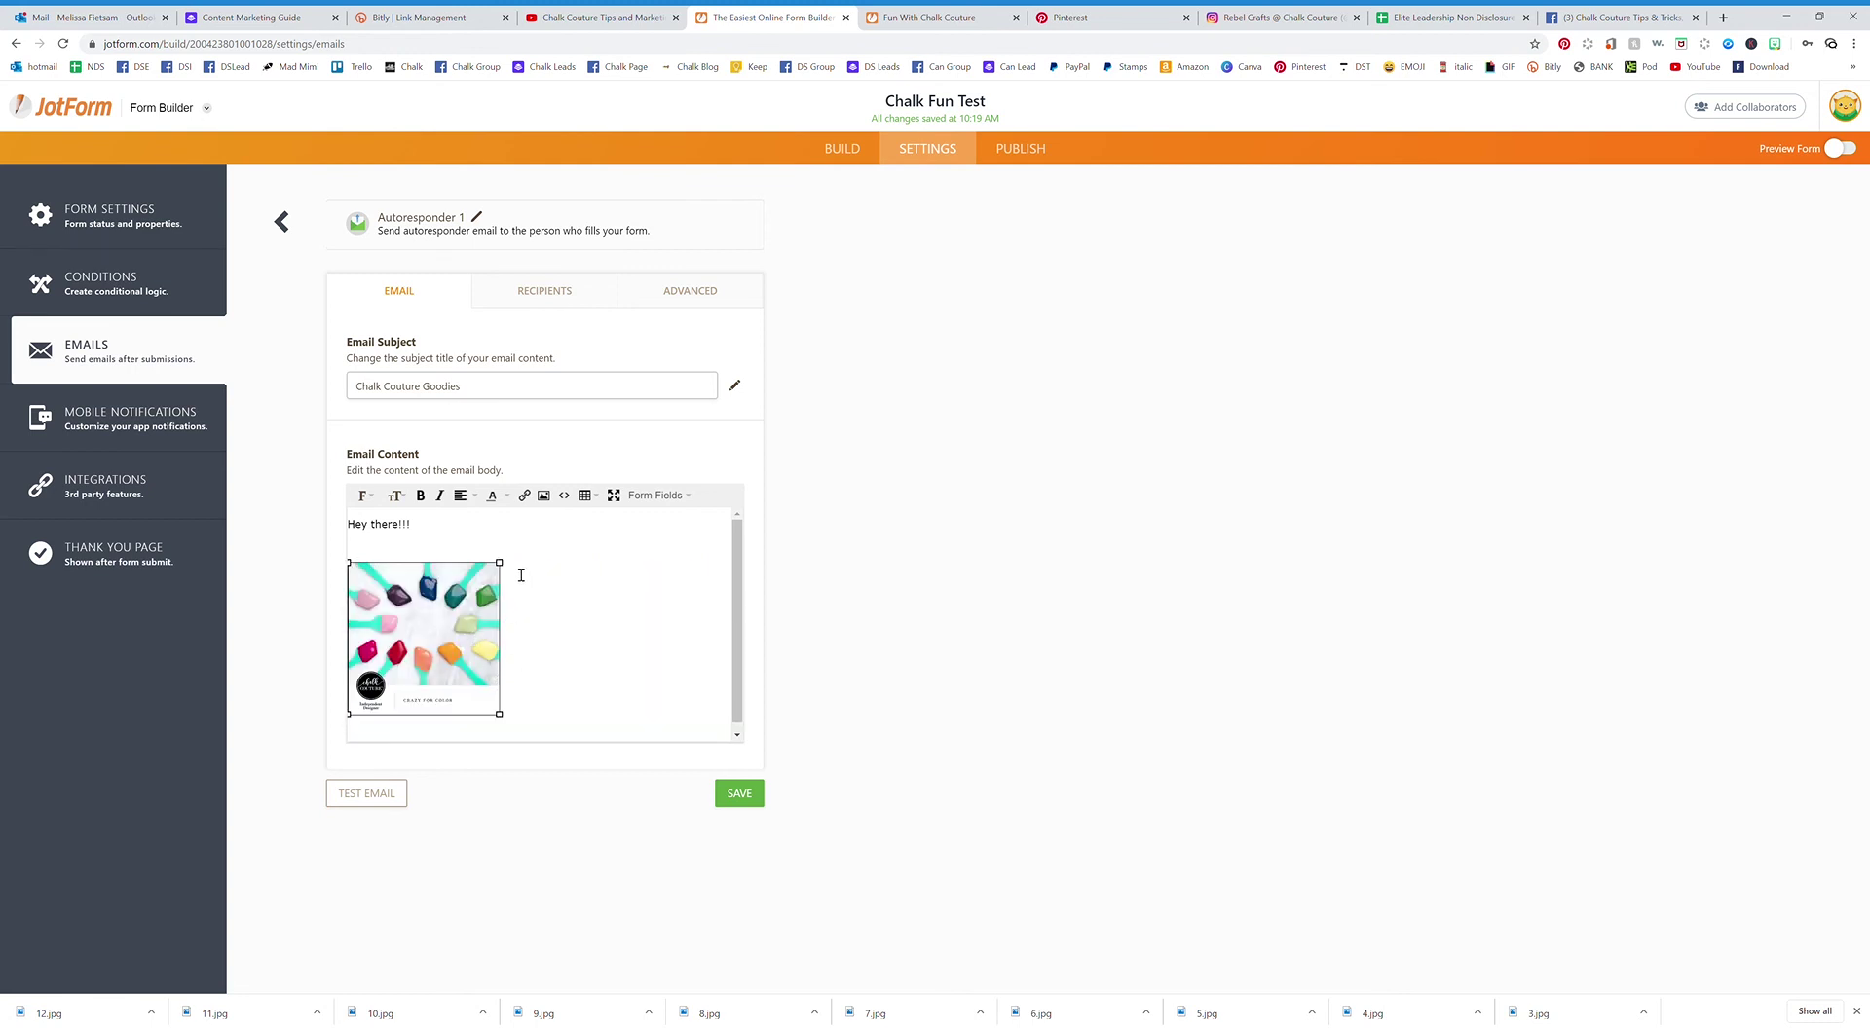
{"action": "left_click_drag", "start_coordinate": [499, 714], "coordinate": [547, 740]}
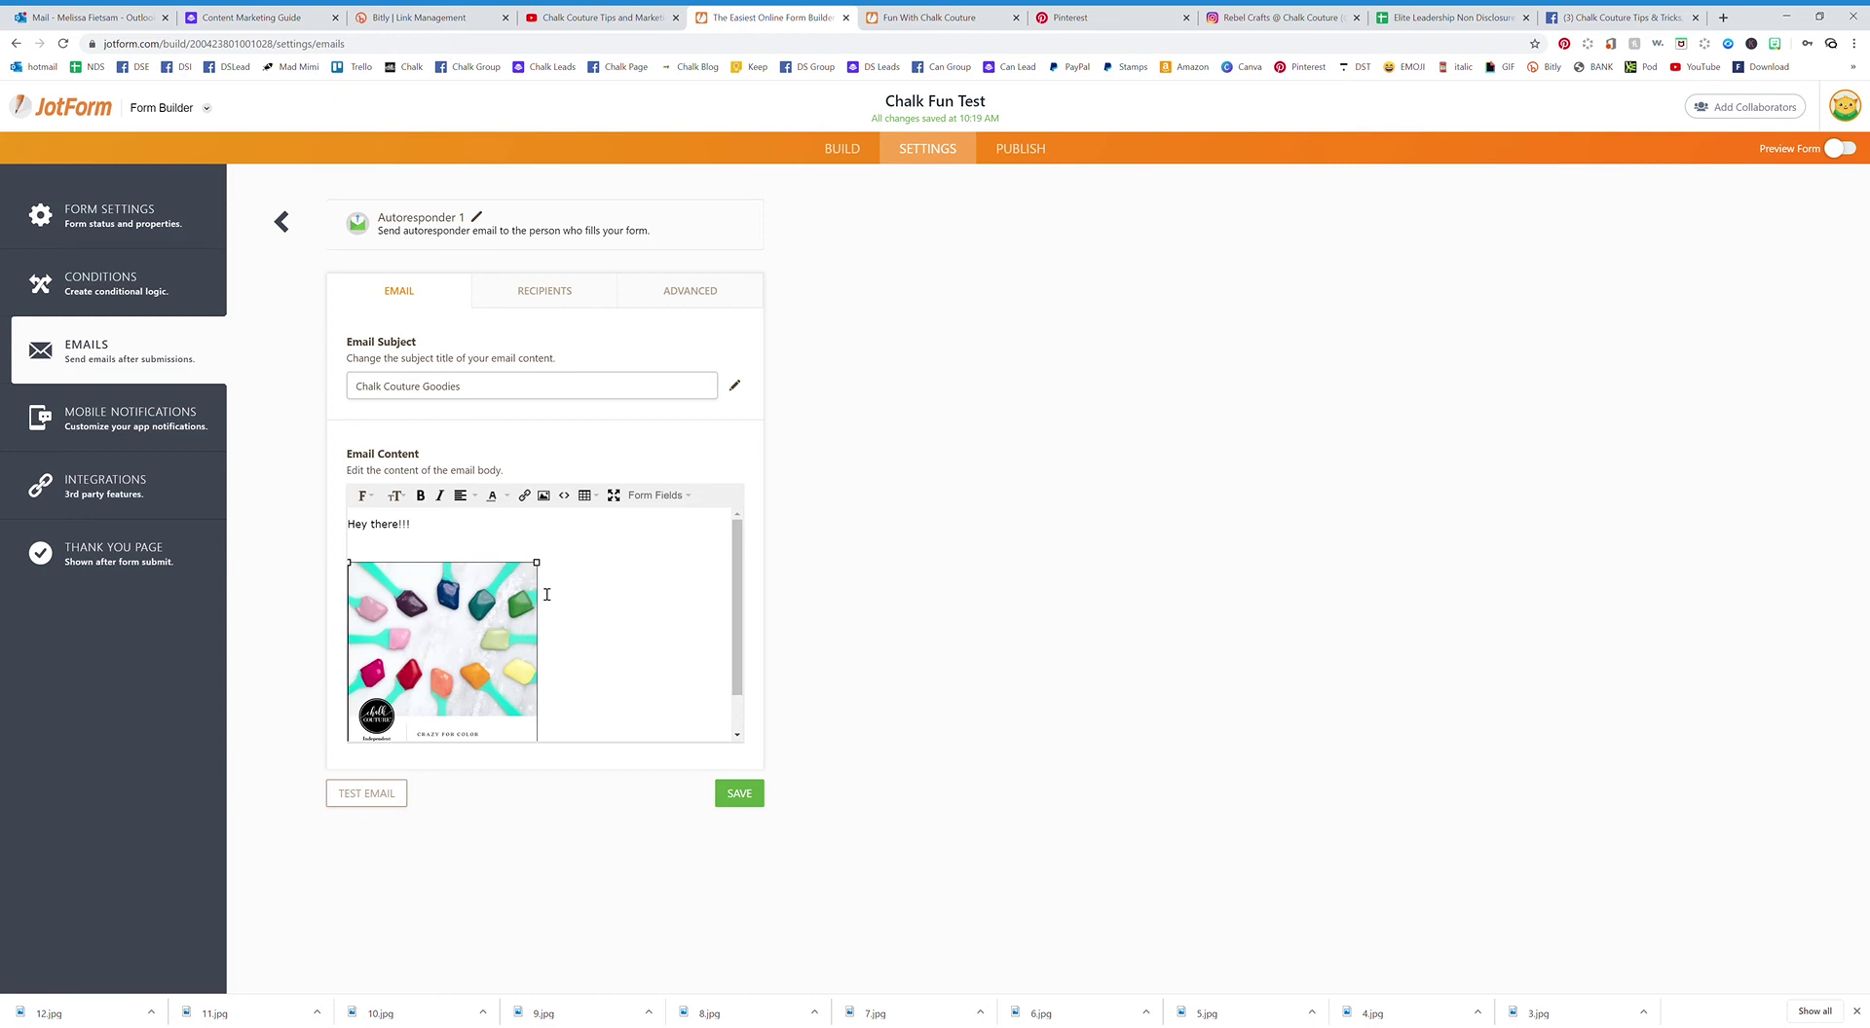
{"action": "left_click", "coordinate": [517, 543]}
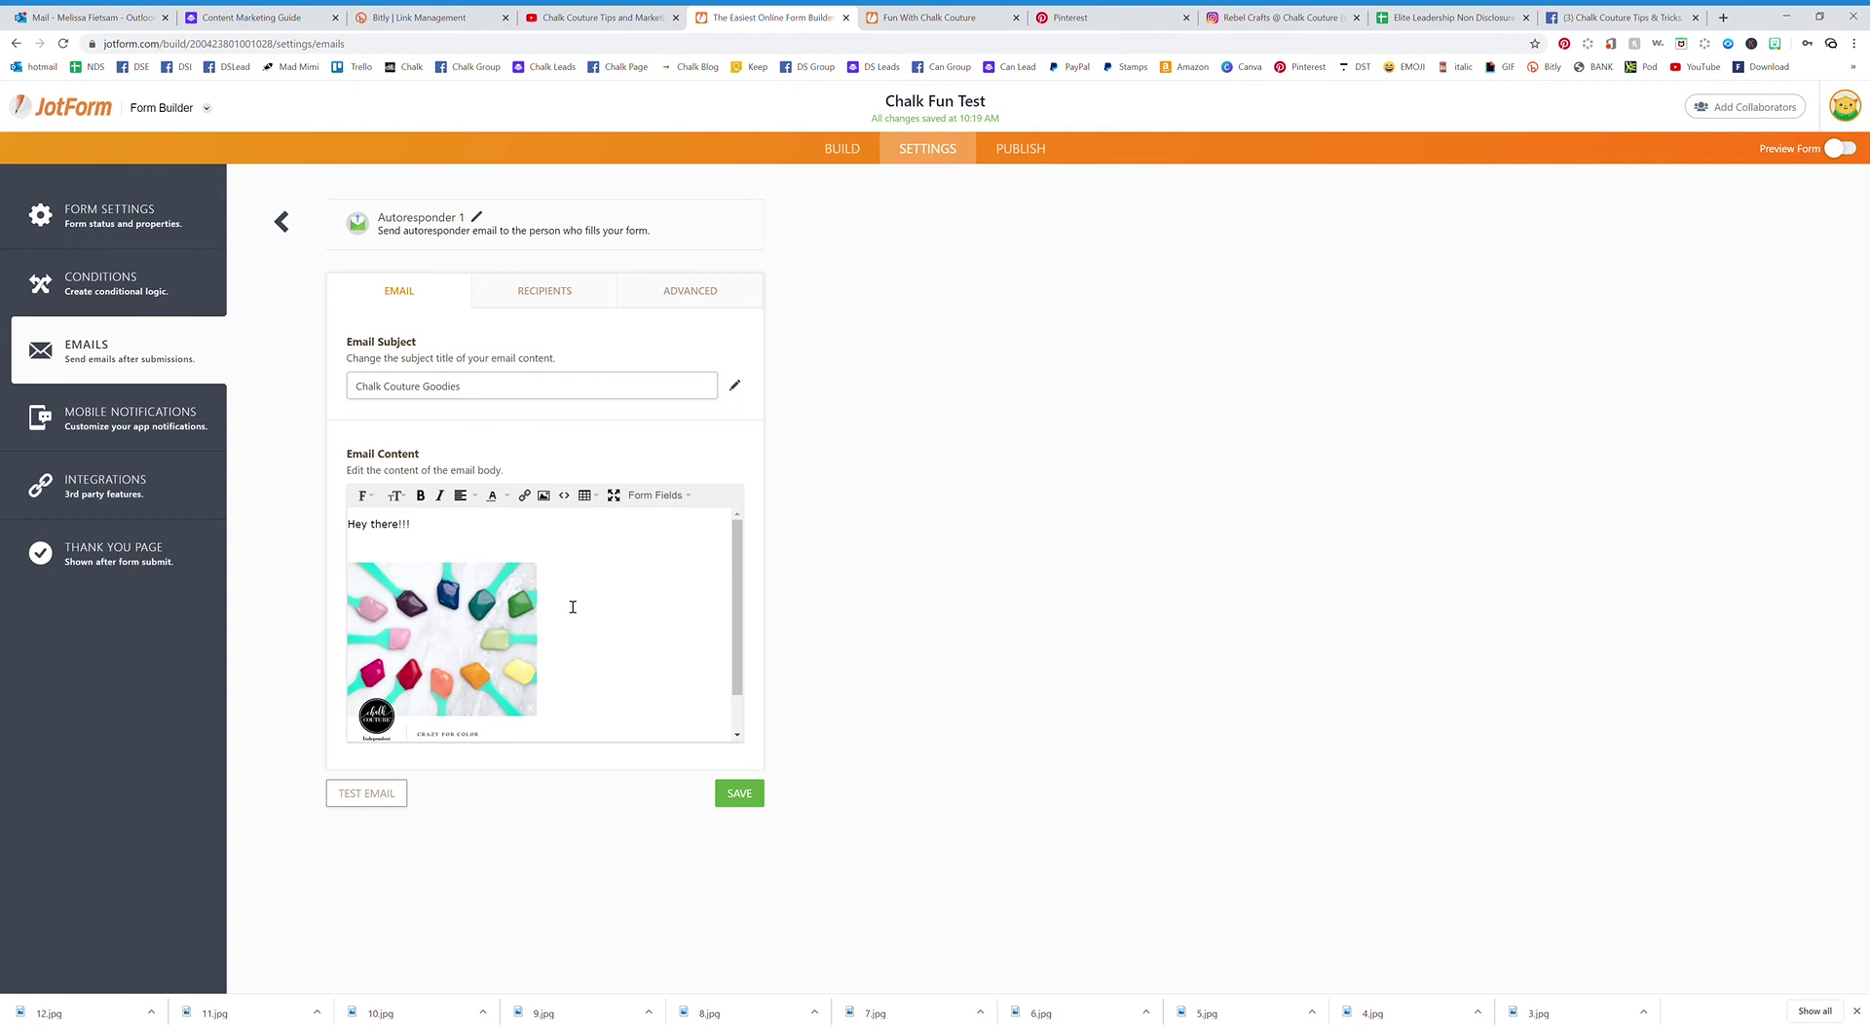
- Make submissions redirect to an external link, then reload the live Fun With Chalk Couture form
{"action": "left_click", "coordinate": [504, 567]}
{"action": "left_click", "coordinate": [105, 565]}
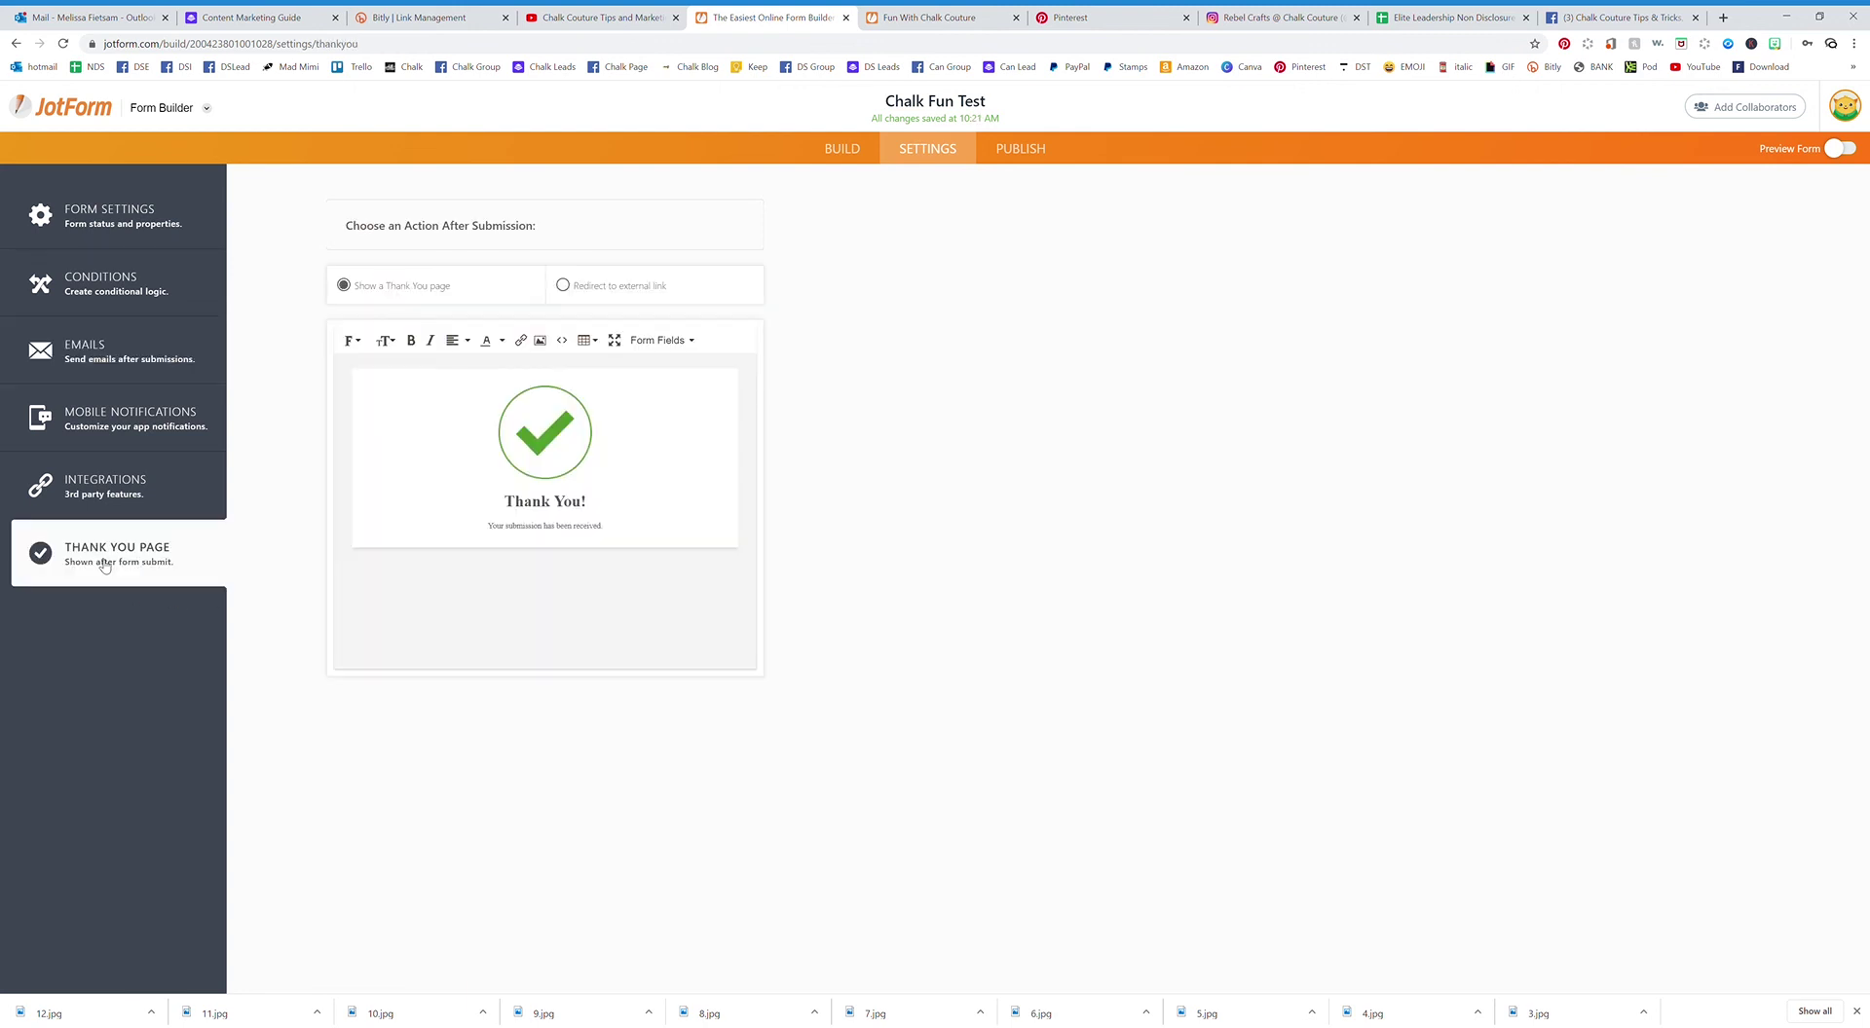
{"action": "left_click", "coordinate": [574, 289]}
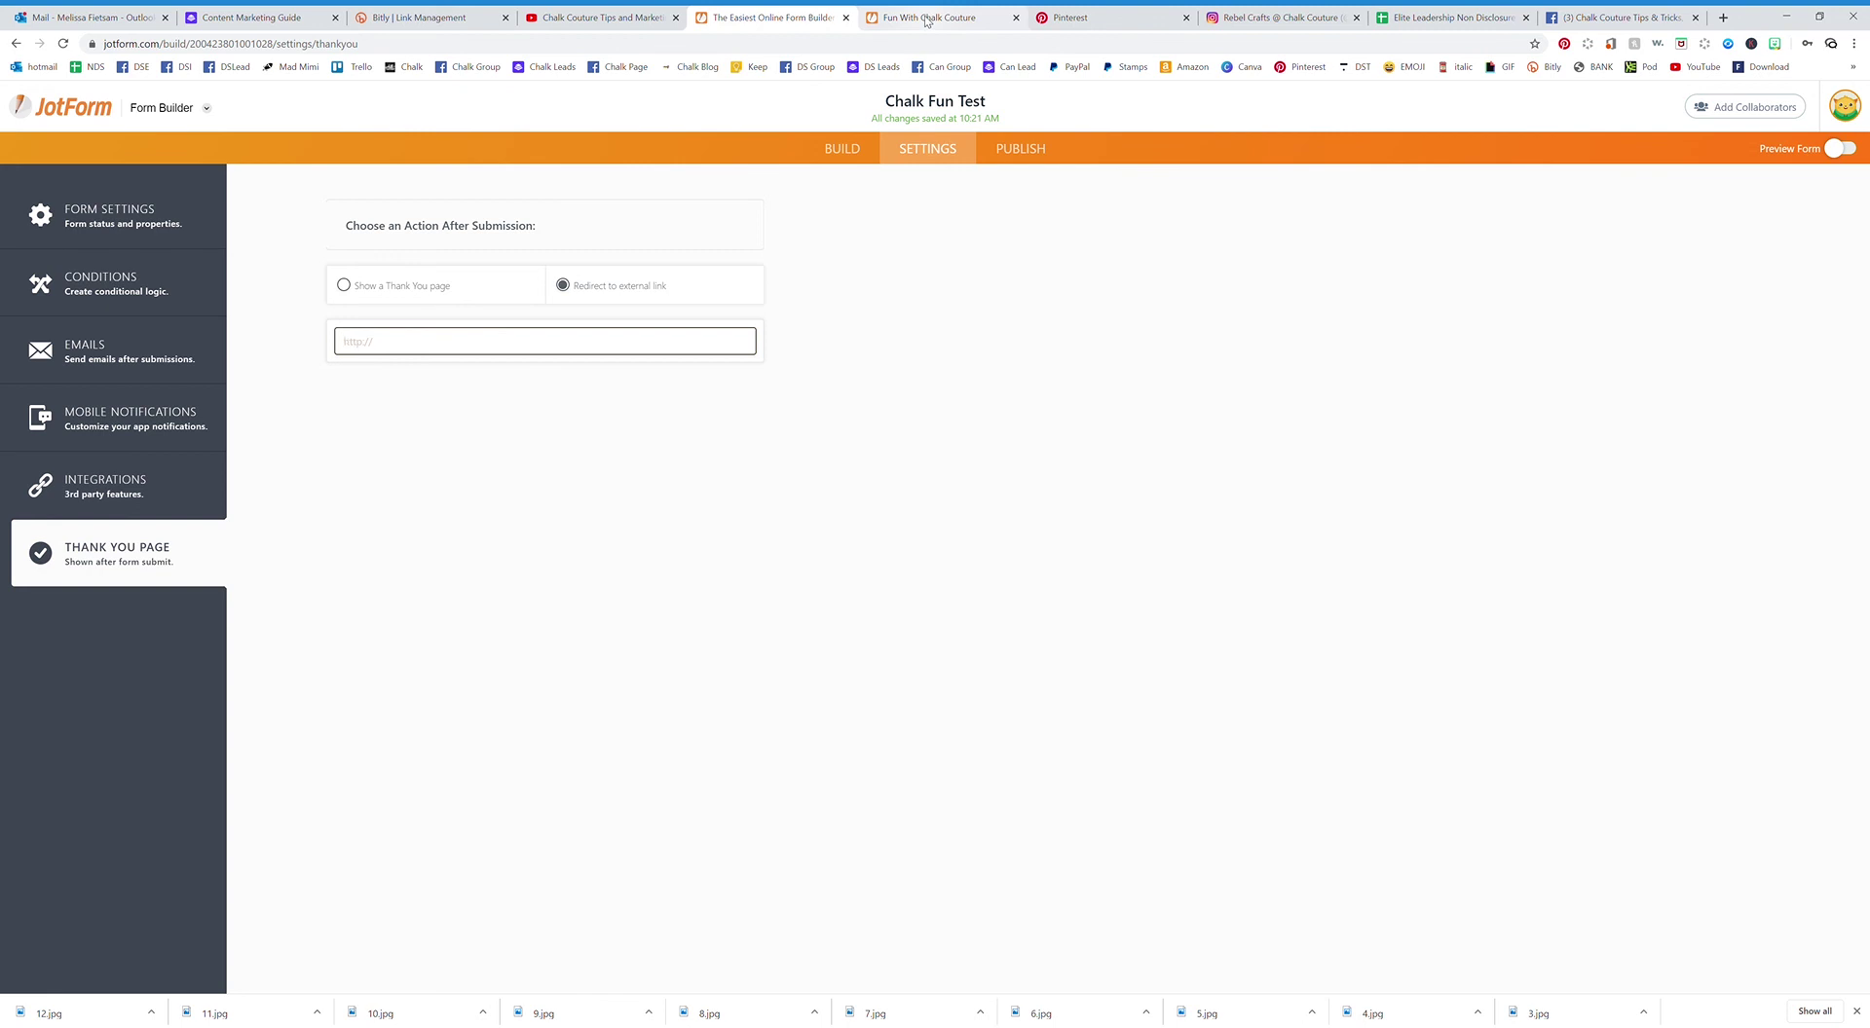
{"action": "left_click", "coordinate": [926, 20]}
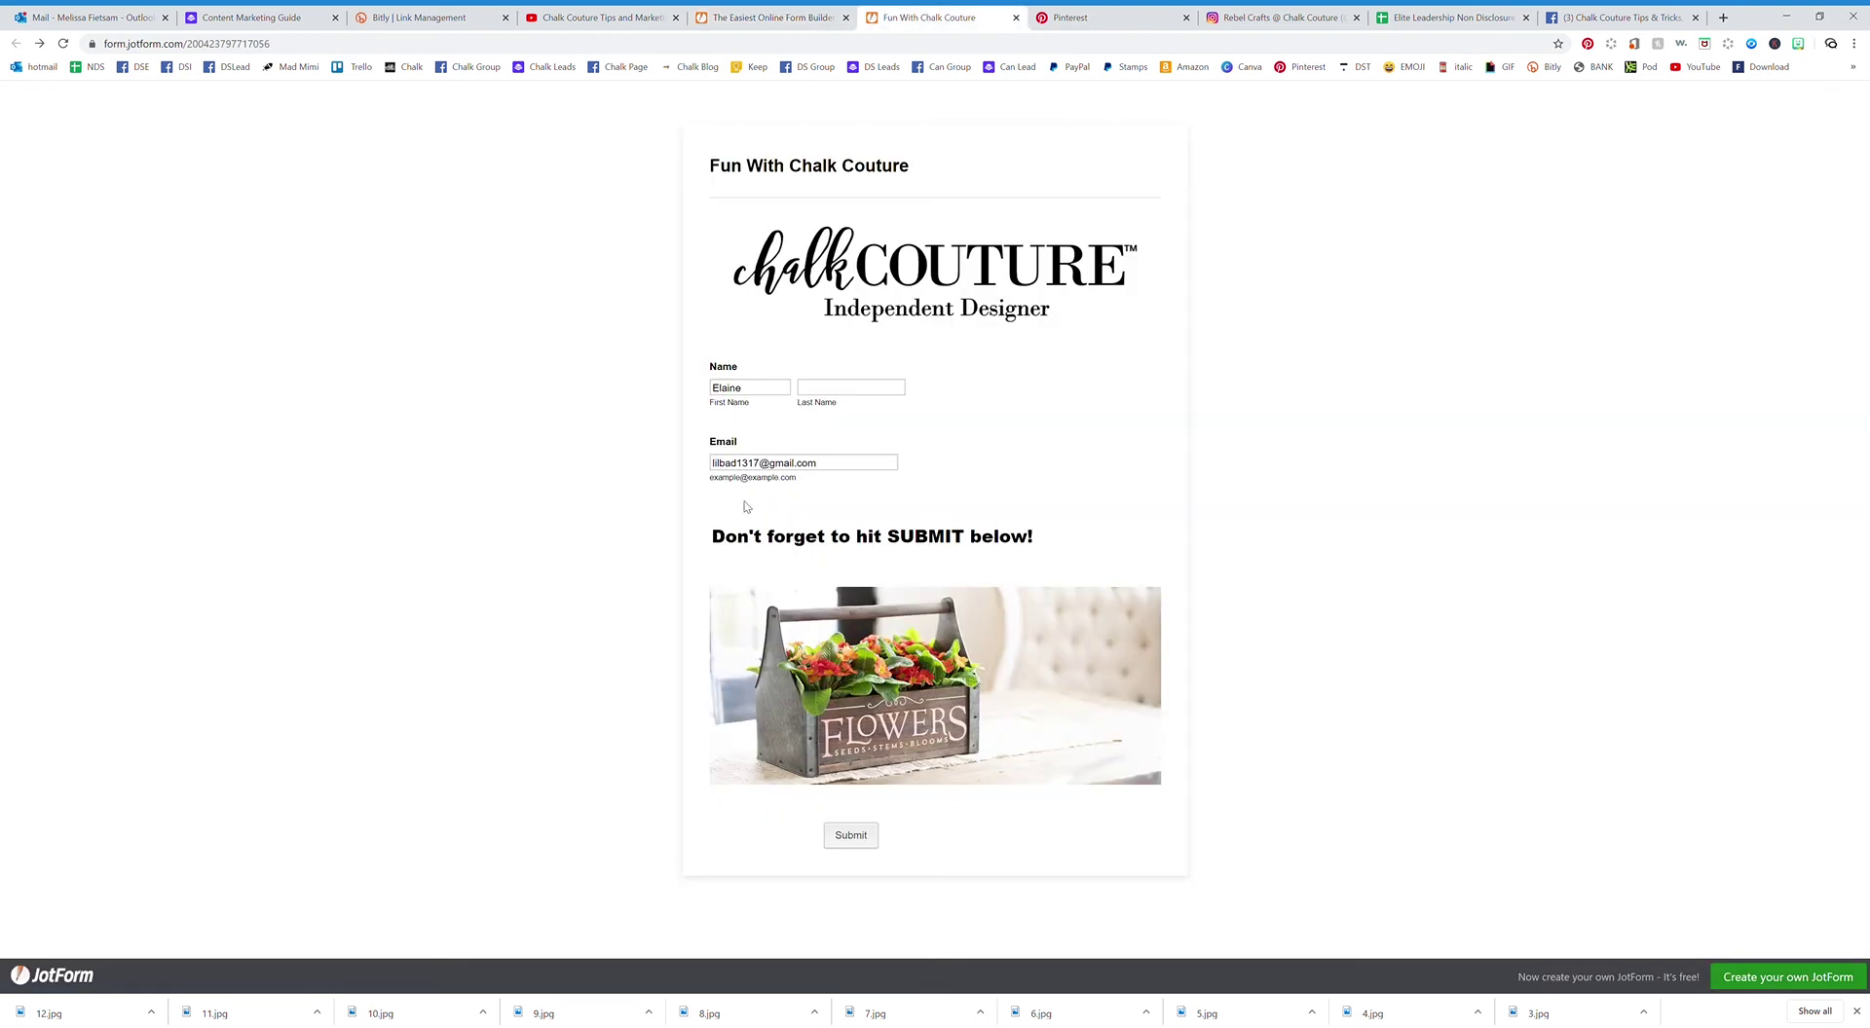
{"action": "left_click", "coordinate": [63, 43]}
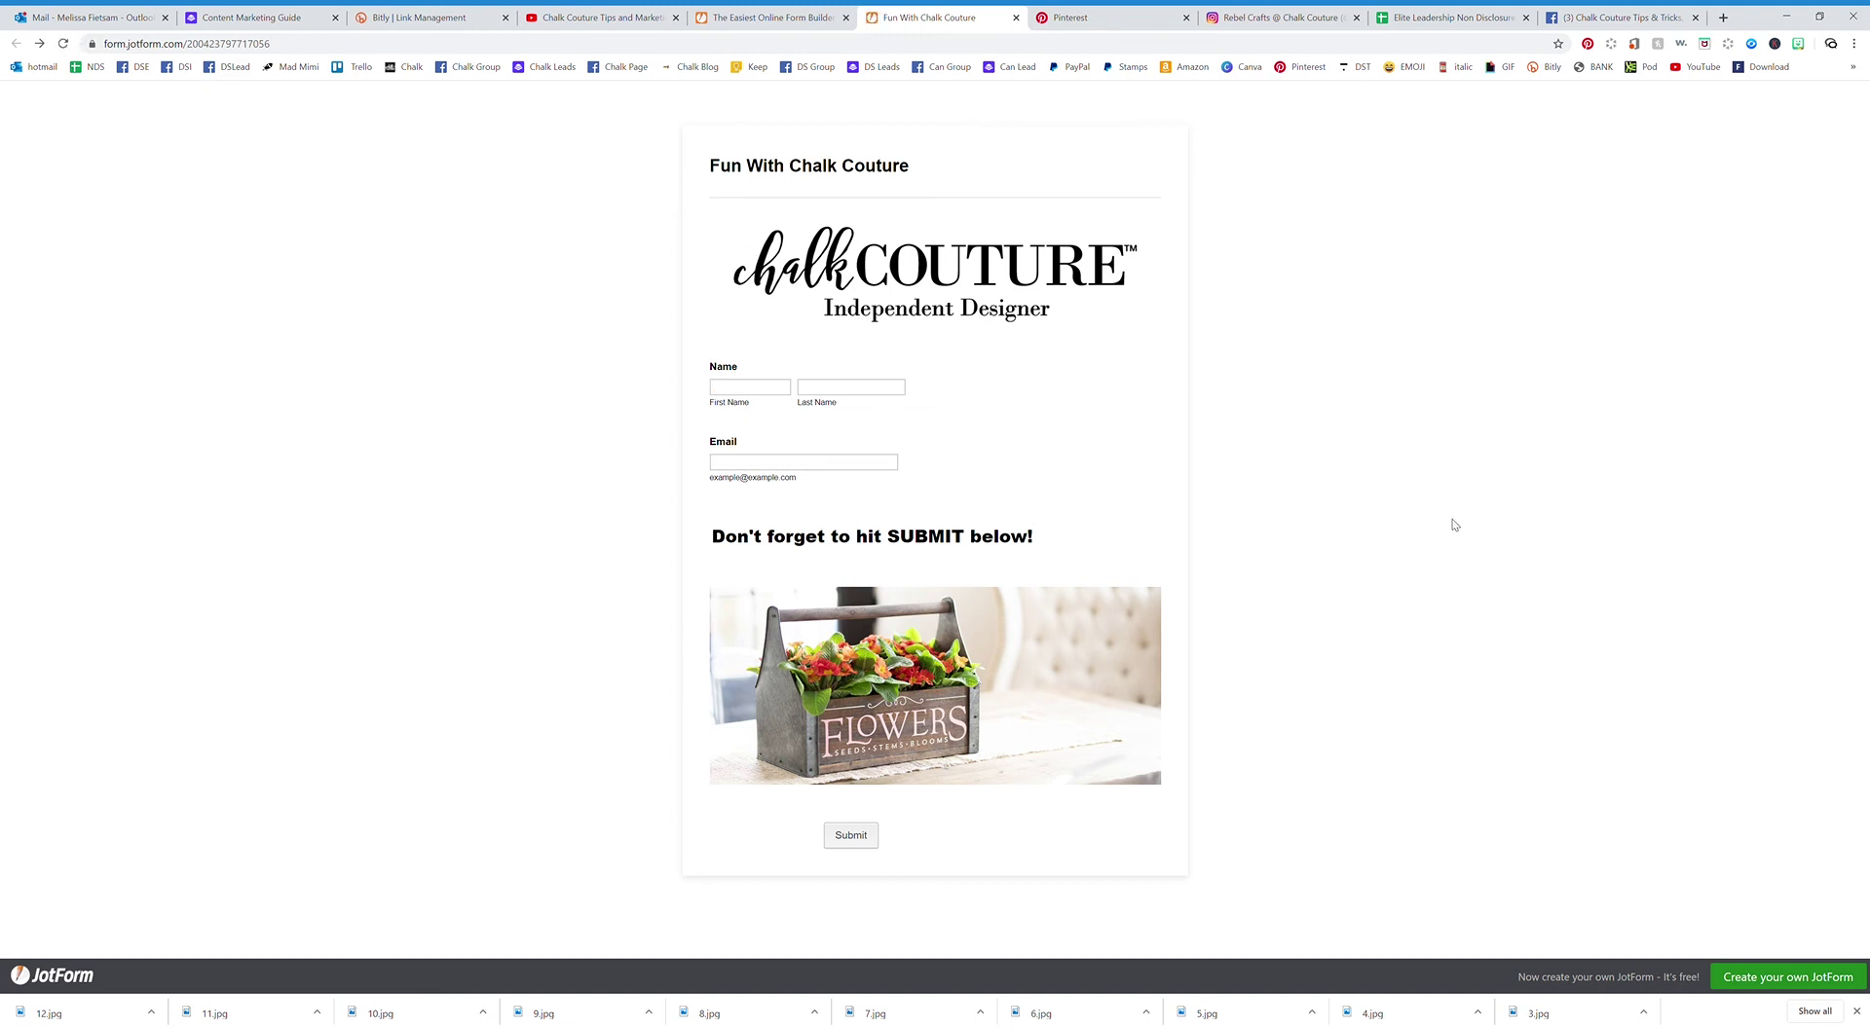